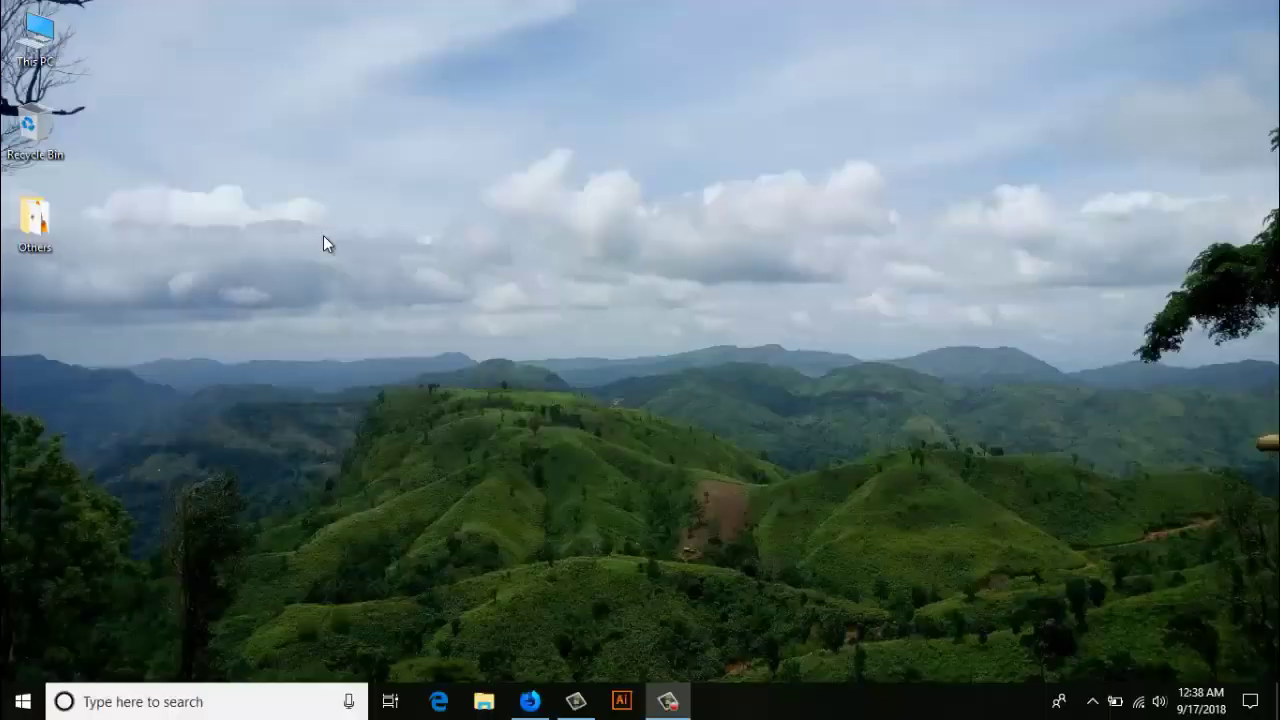
Step: Create a new Word document named LetterHead.docx on the desktop and open it in Word
right_click(287, 191)
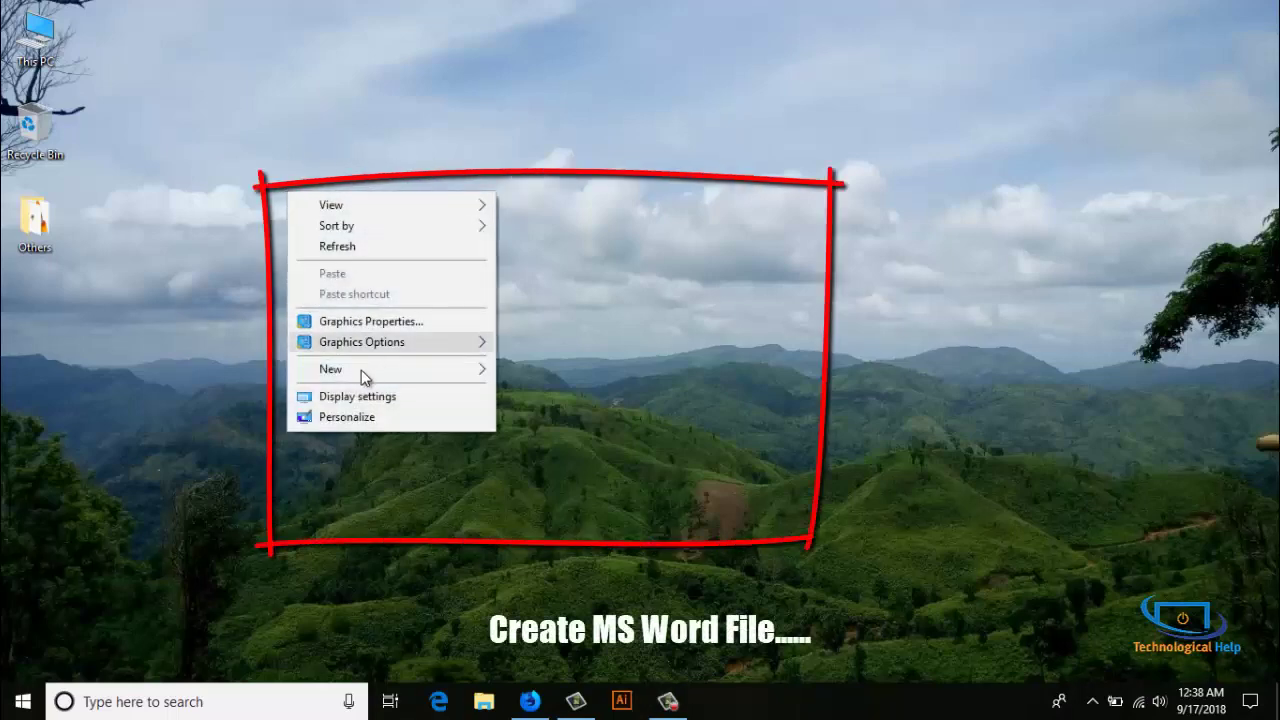
mouse_move(383, 375)
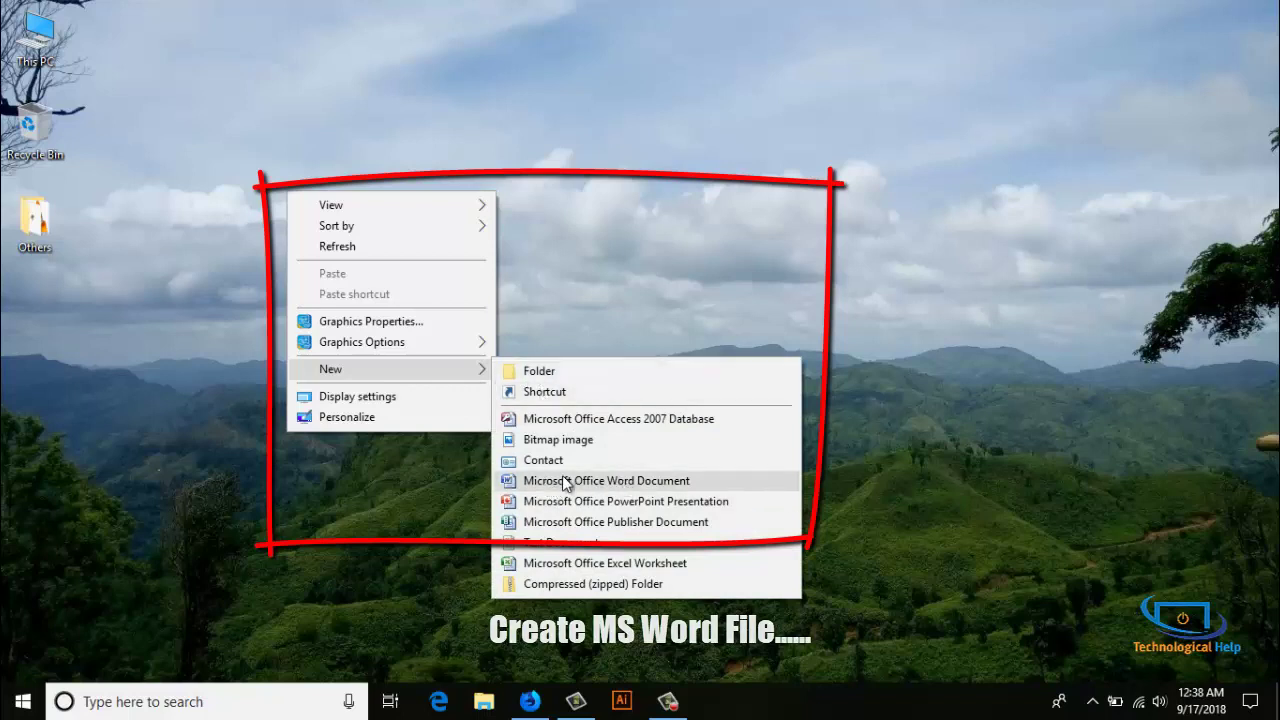
left_click(646, 484)
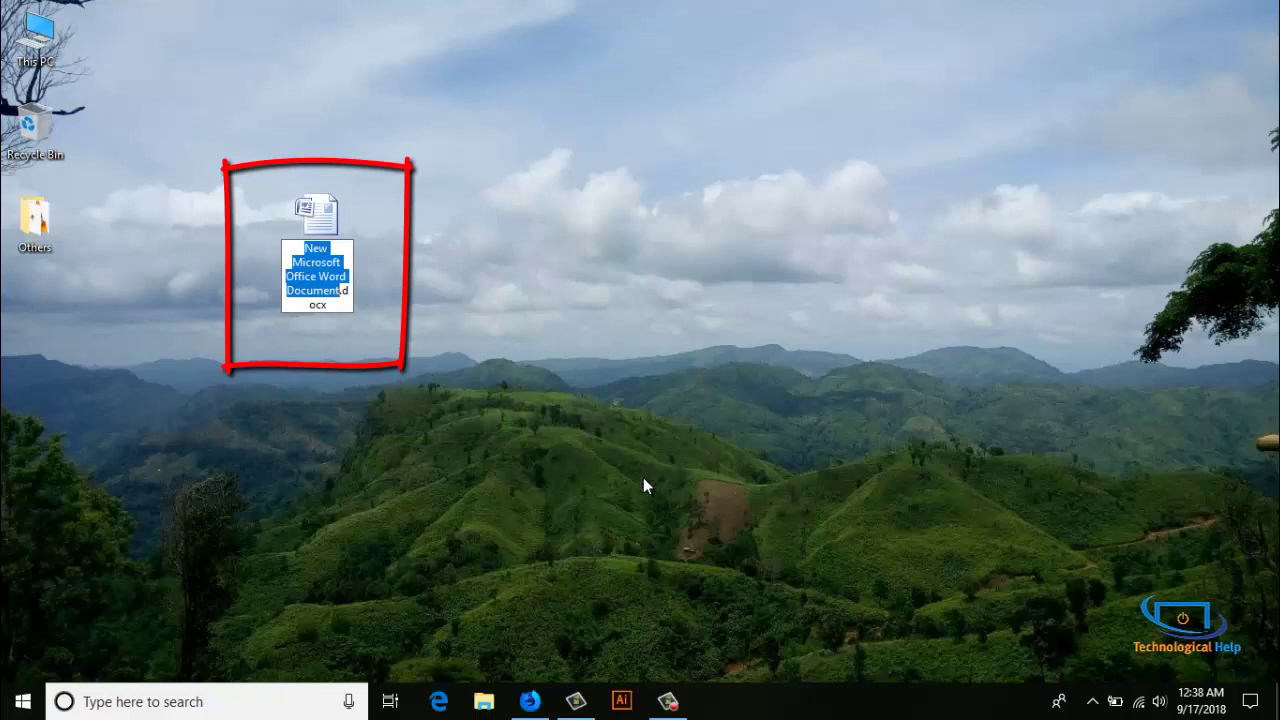
type("Letter")
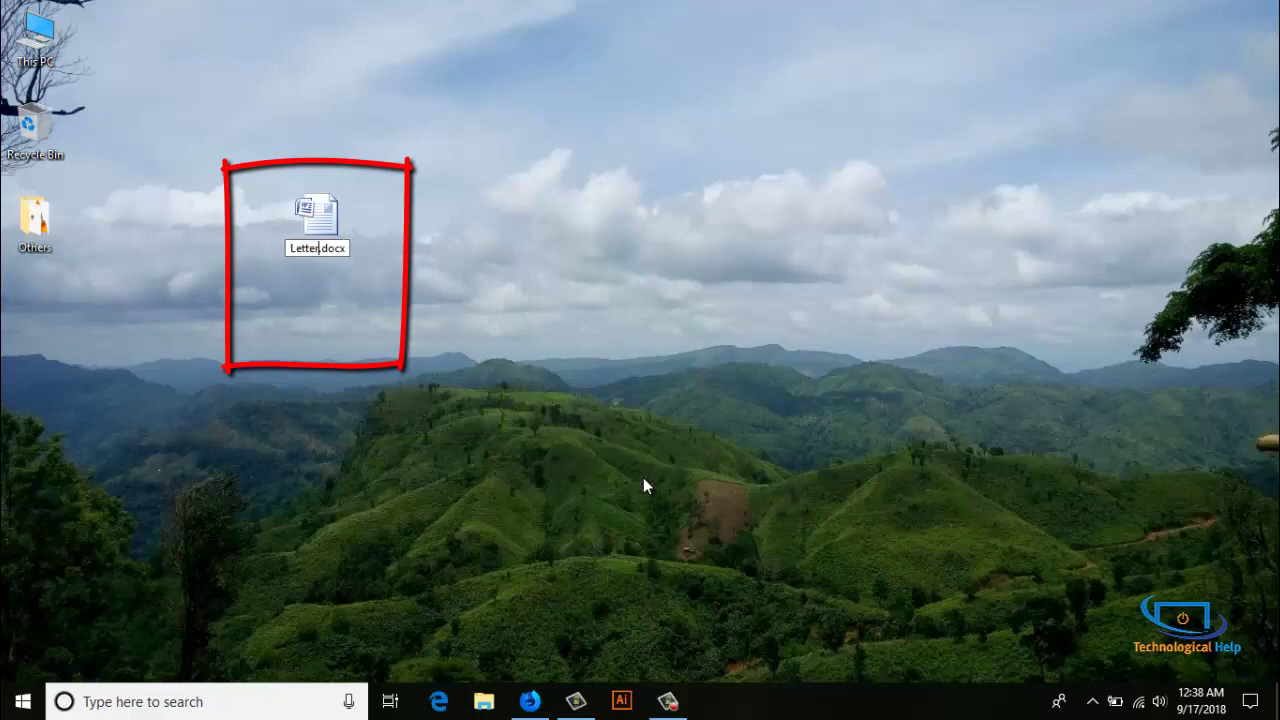
type("Head")
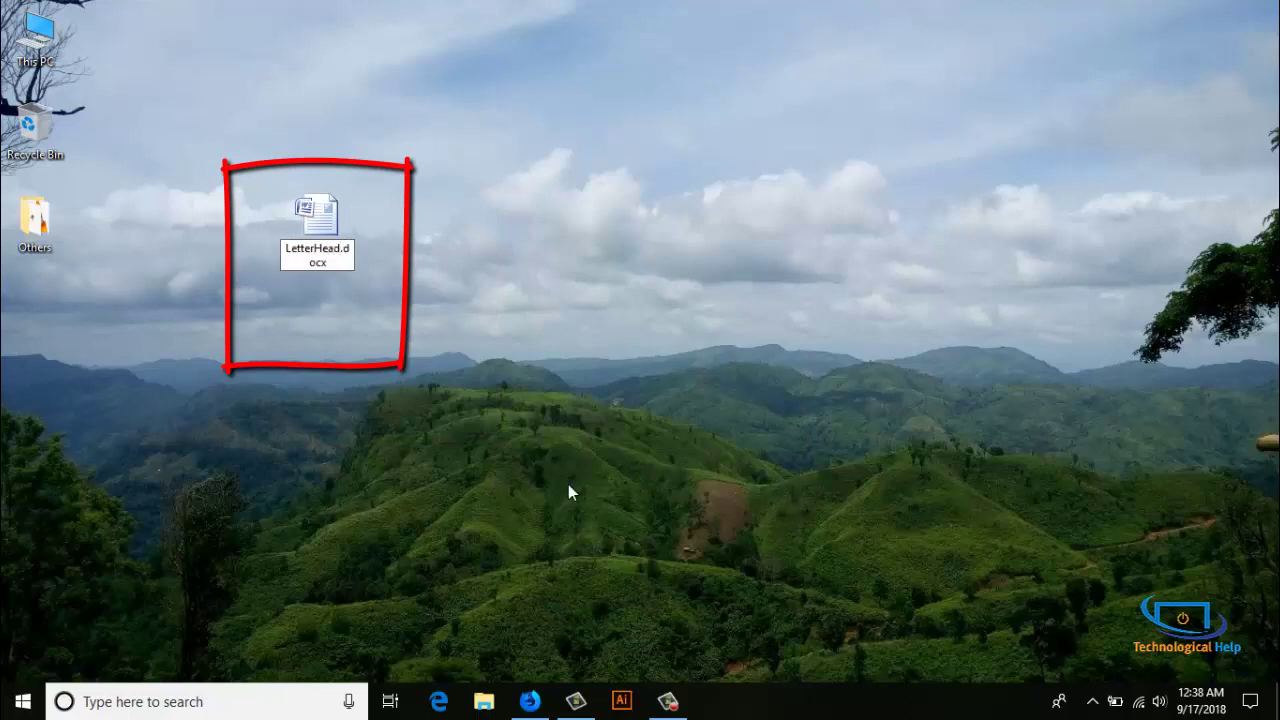
right_click(336, 218)
left_click(371, 230)
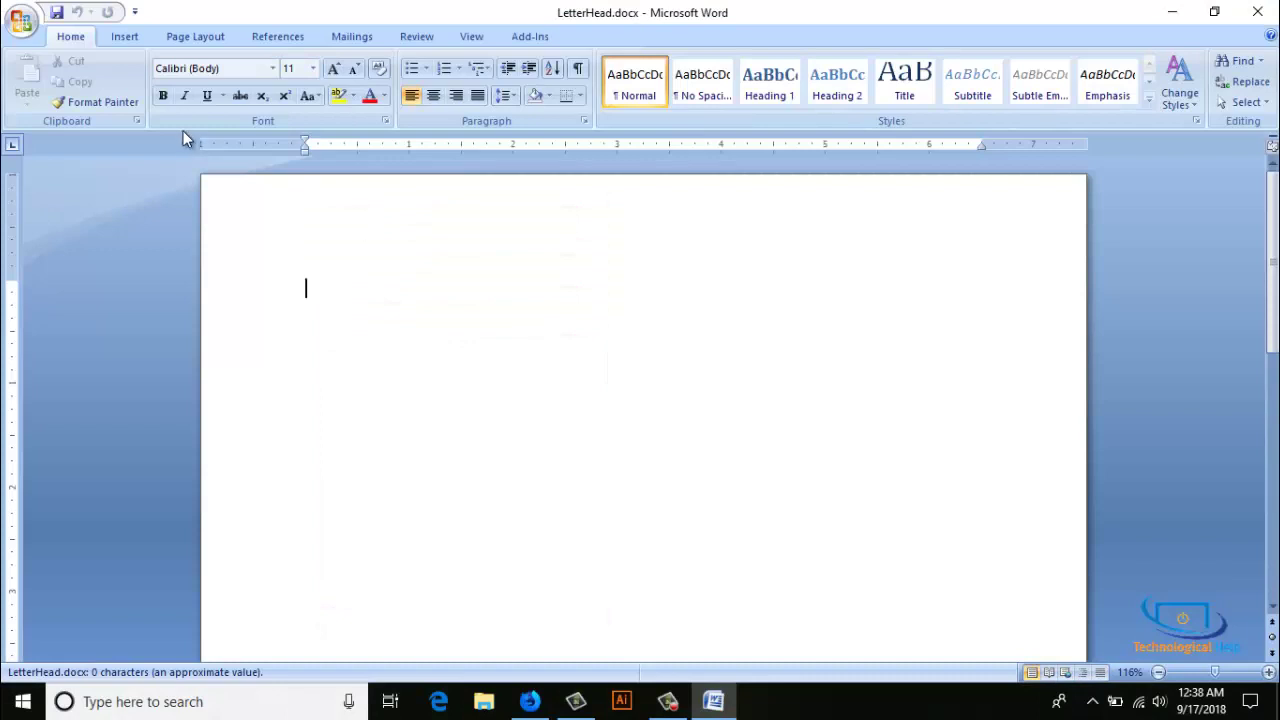
Step: Set the top, bottom, left and right page margins to 0.7 inches in Page Setup
left_click(187, 37)
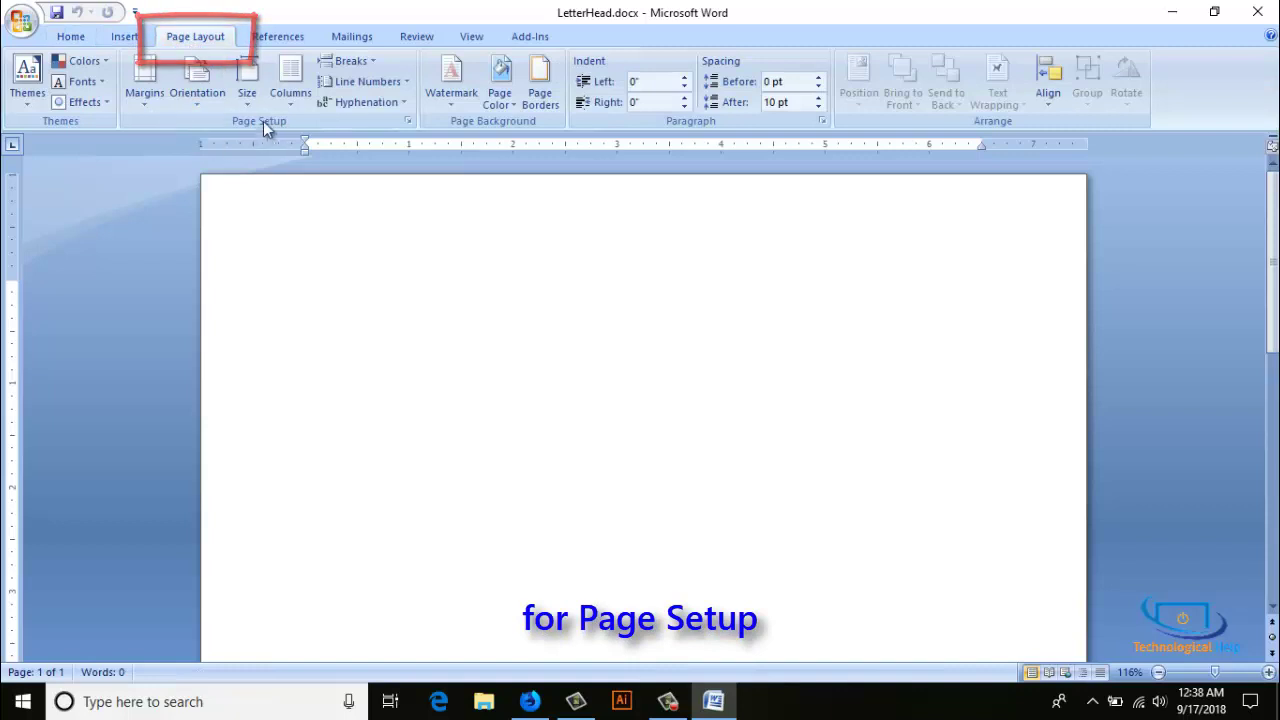
left_click(407, 122)
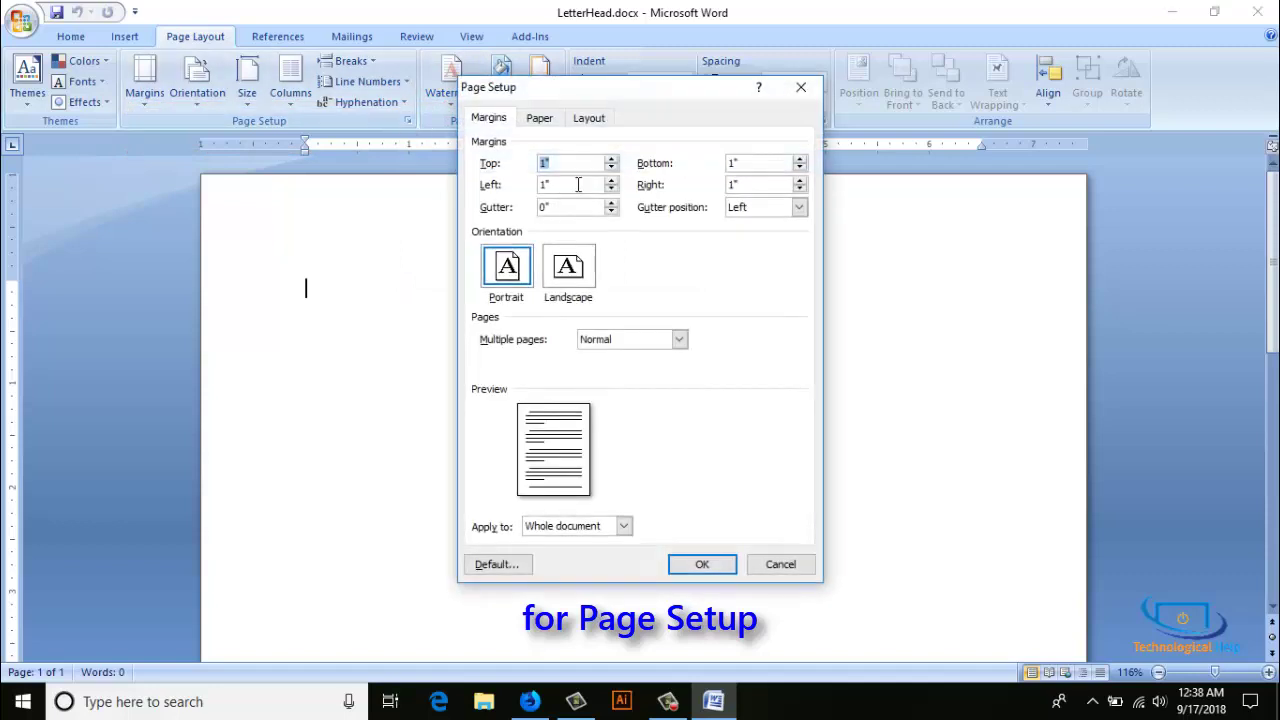
left_click(580, 163)
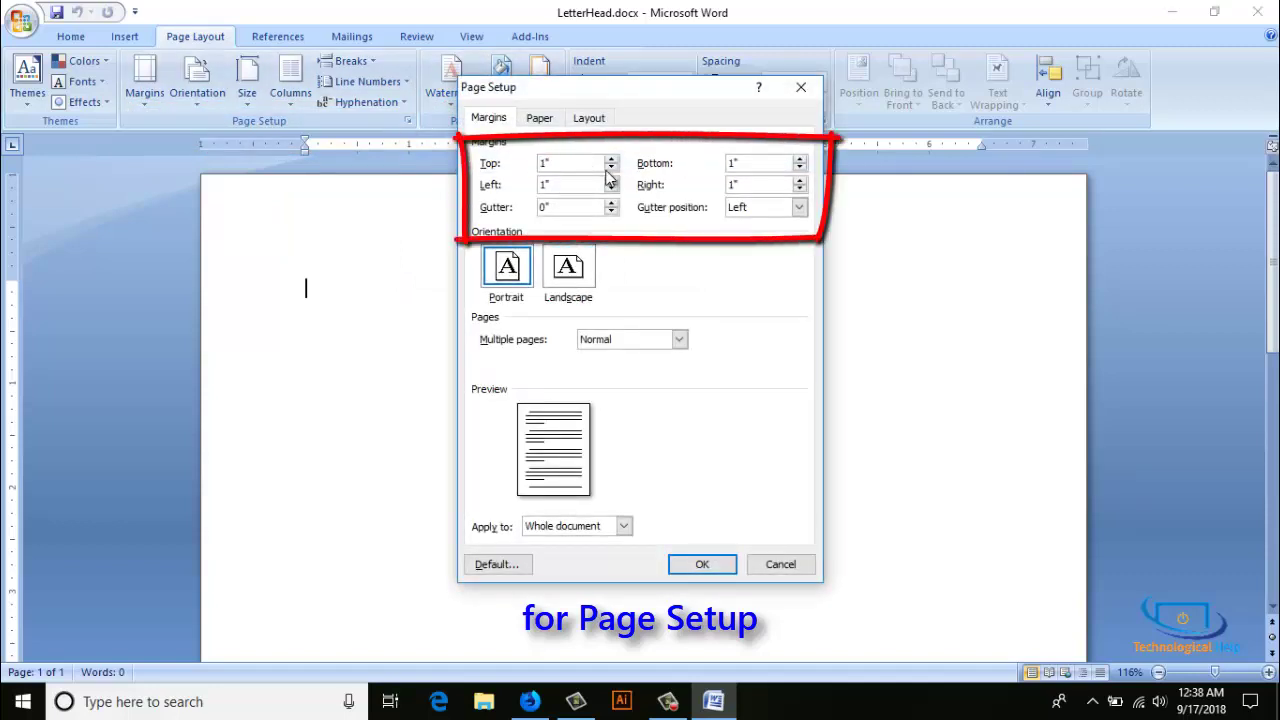
left_click(611, 168)
left_click(611, 168)
left_click(611, 168)
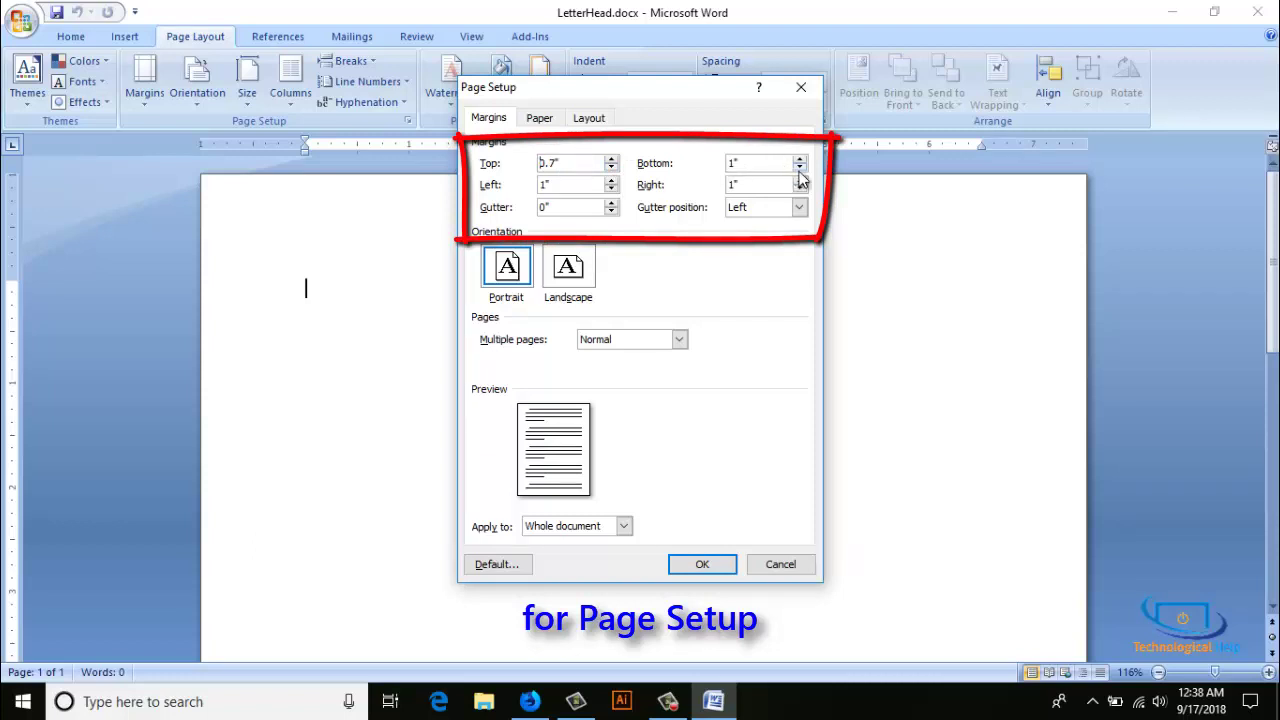
left_click(799, 170)
left_click(799, 170)
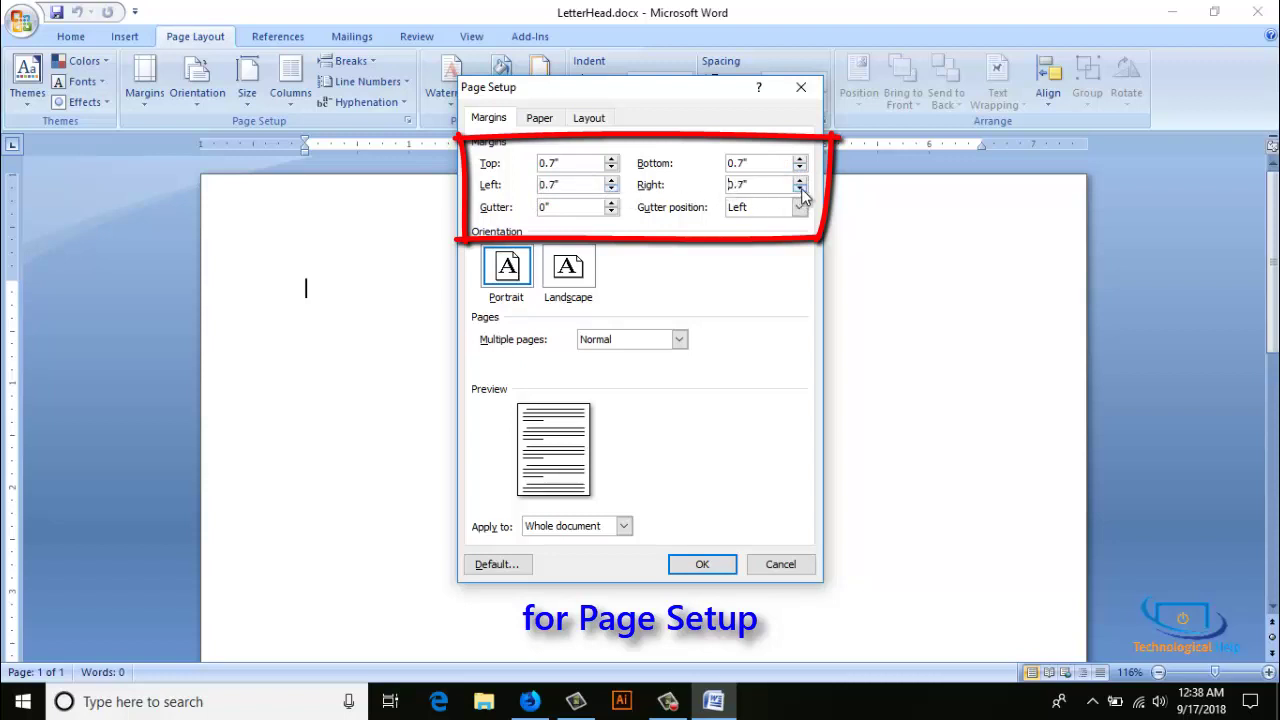
Step: Choose A4 as the paper size and apply the page setup
left_click(543, 120)
left_click(595, 165)
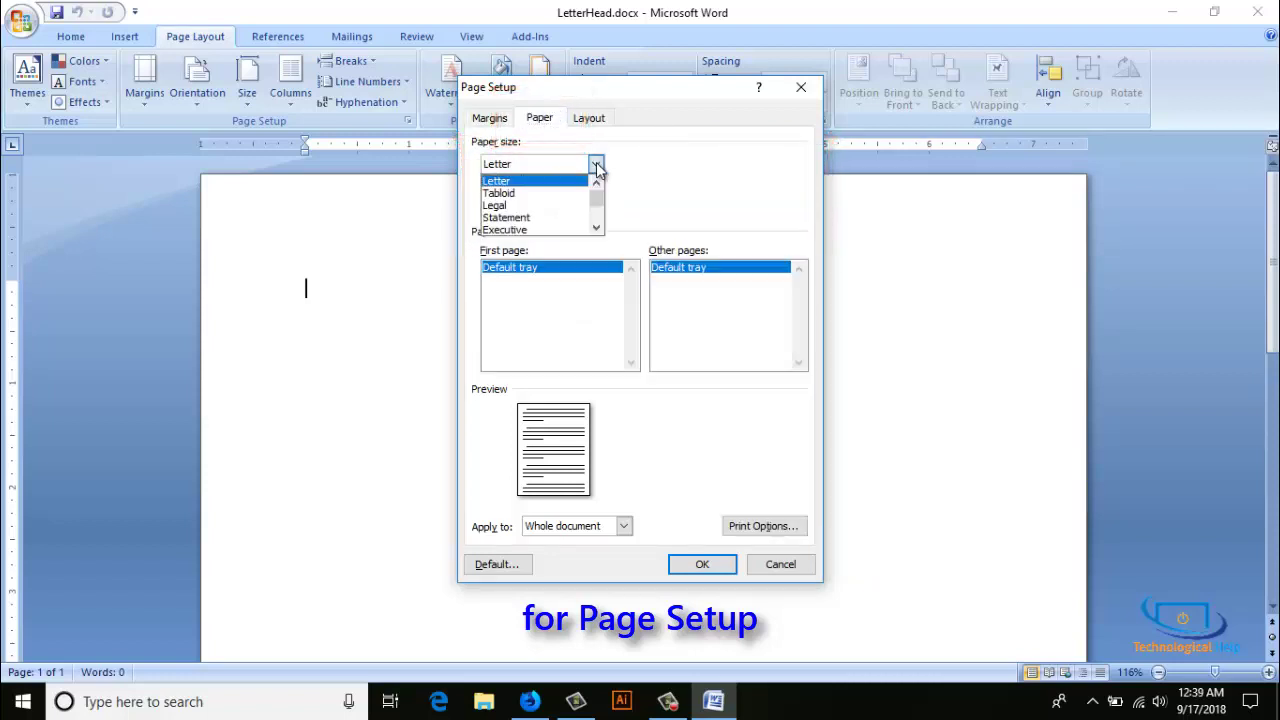
left_click(596, 228)
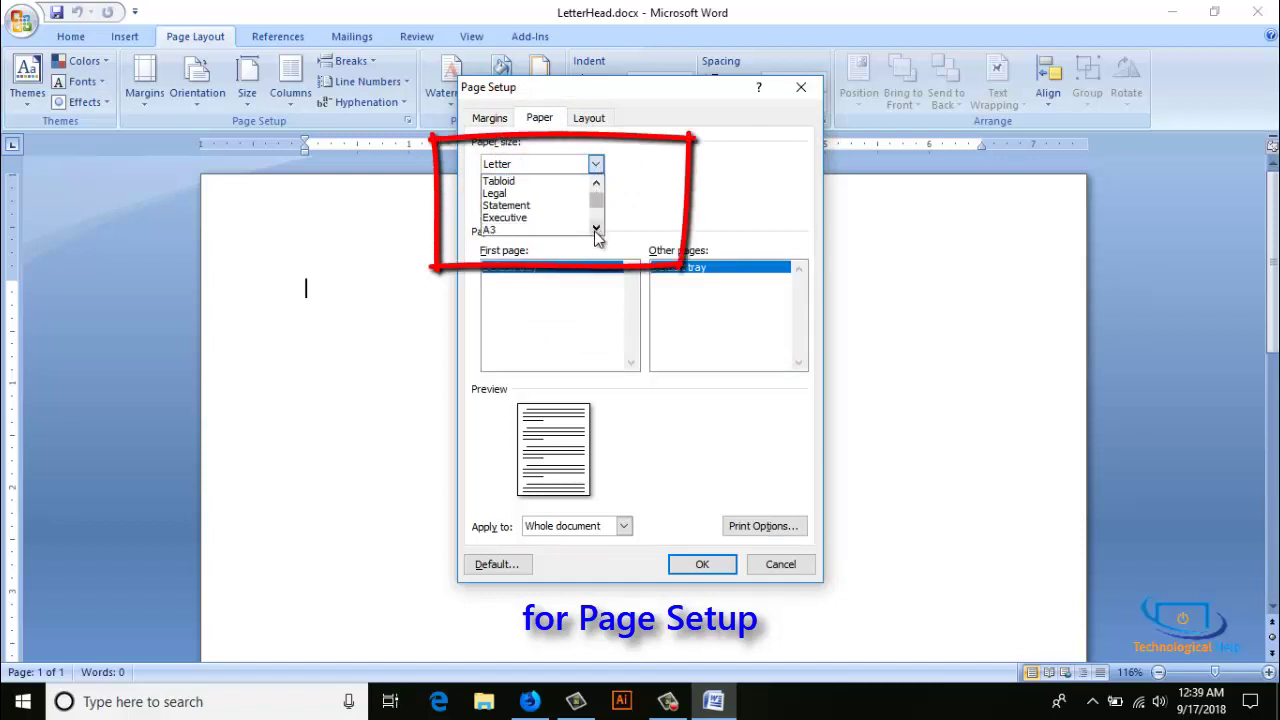
left_click(596, 228)
left_click(596, 228)
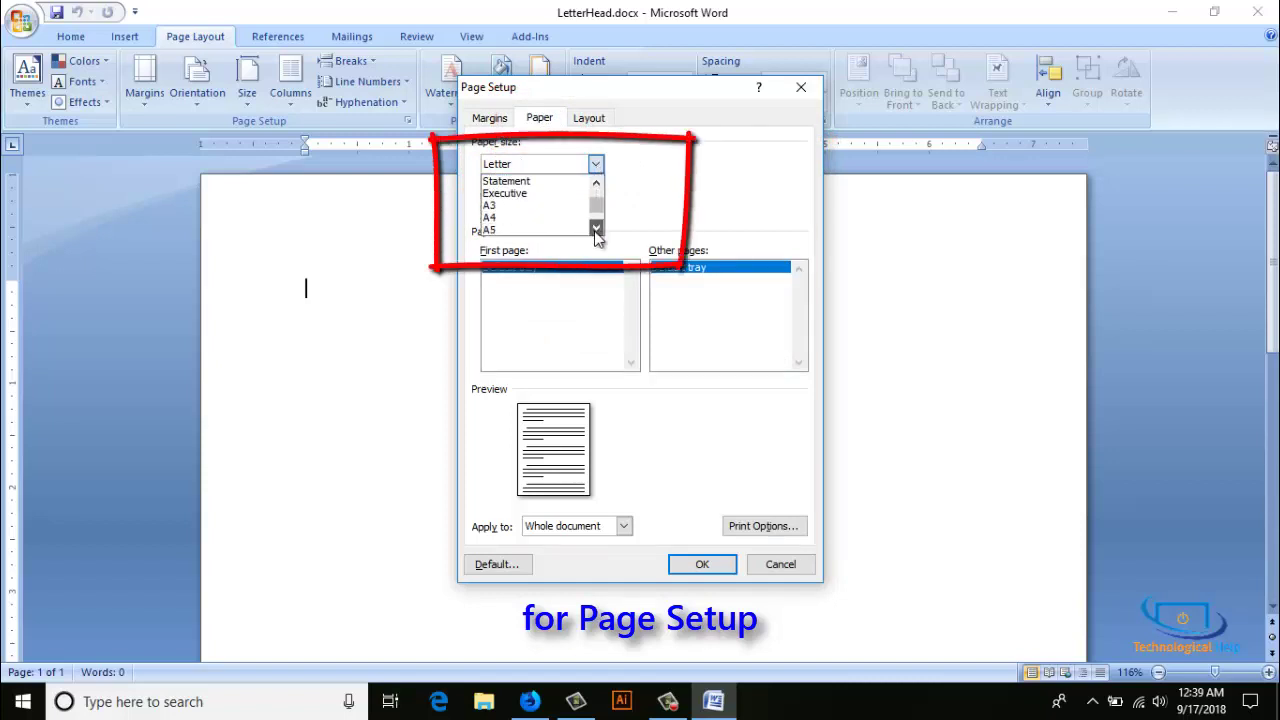
left_click(490, 217)
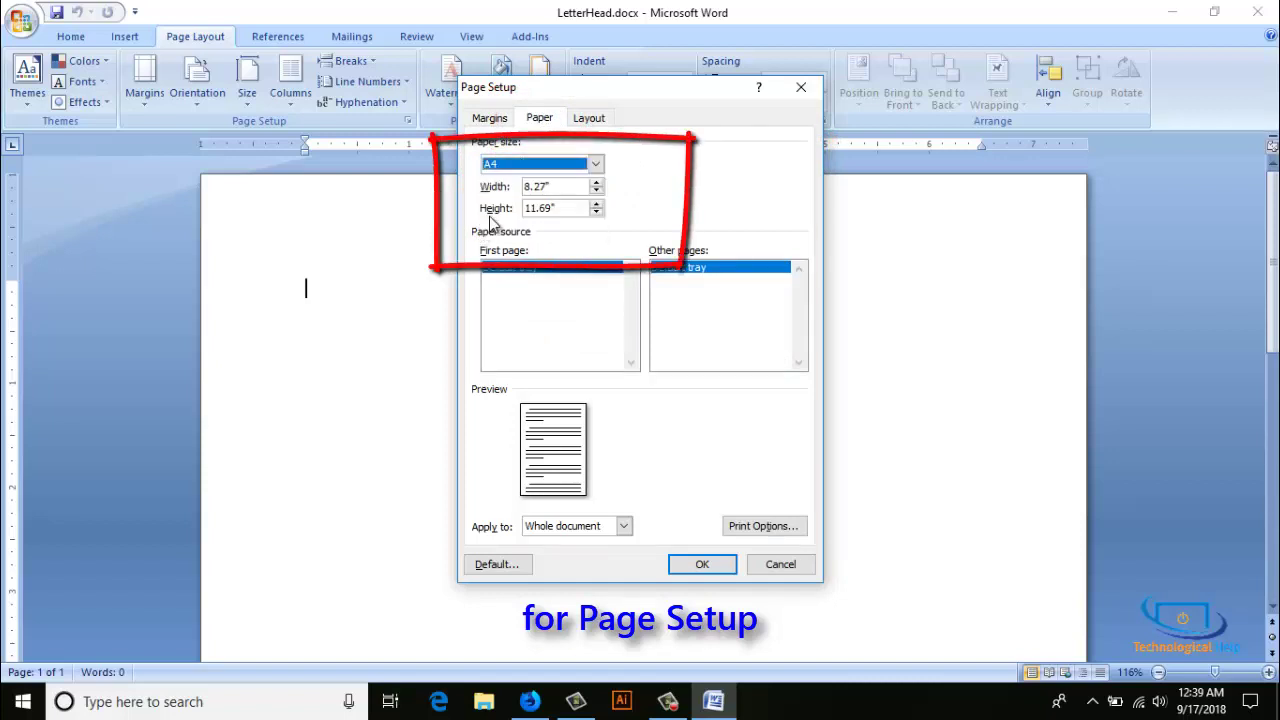
left_click(702, 564)
left_click(306, 282)
type("Technological H")
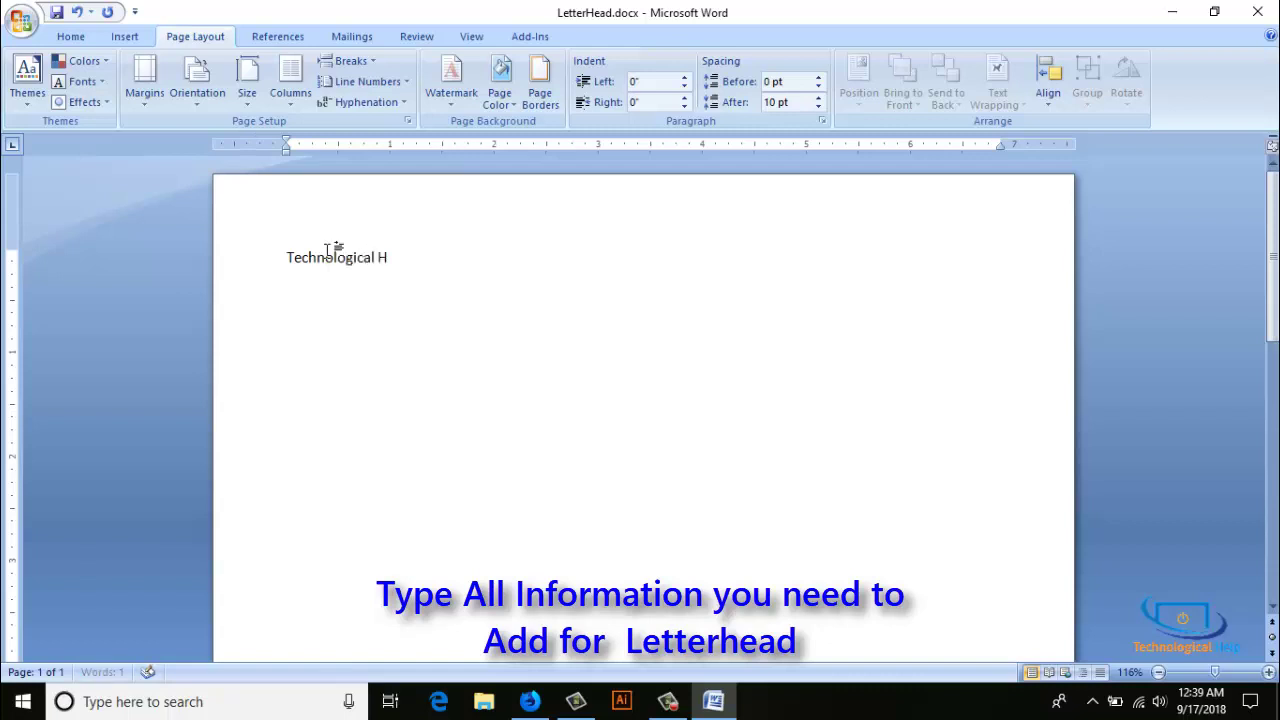
Step: Type 'Technological Help', the office address, the cell number and 'Ref: Date:' on separate lines
type("elp")
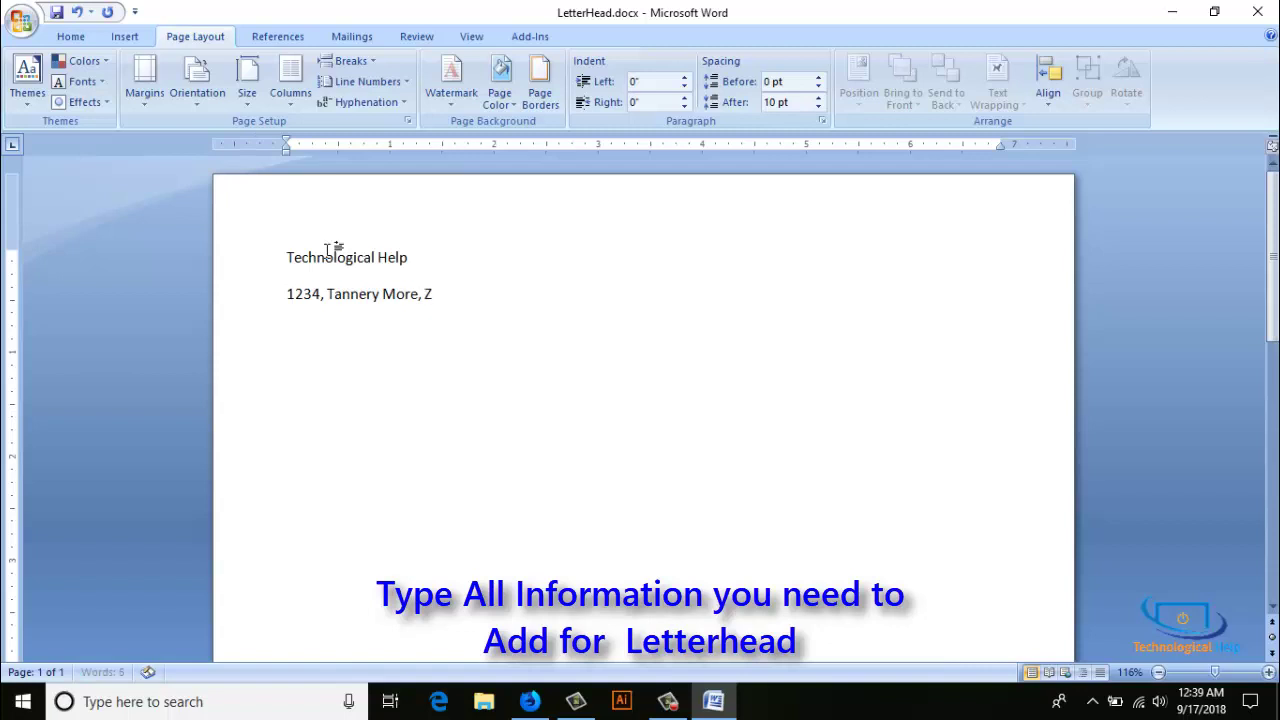
type(", Ba")
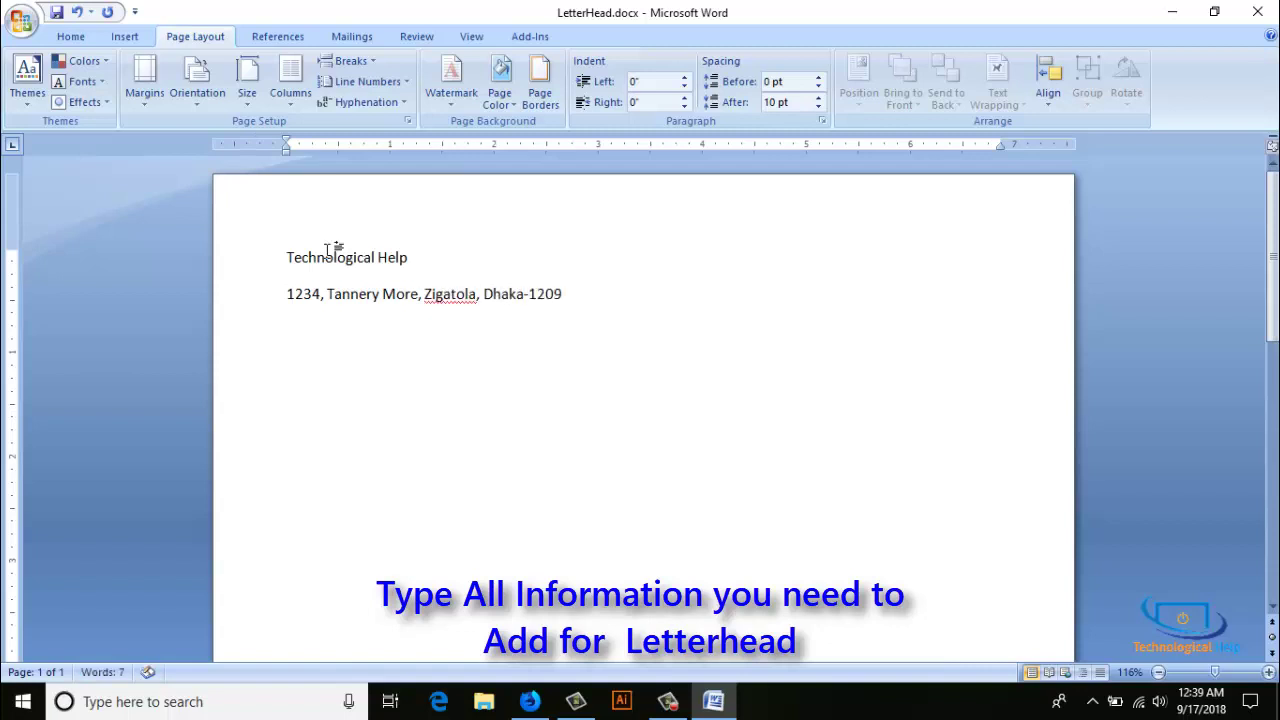
type("ngladesh")
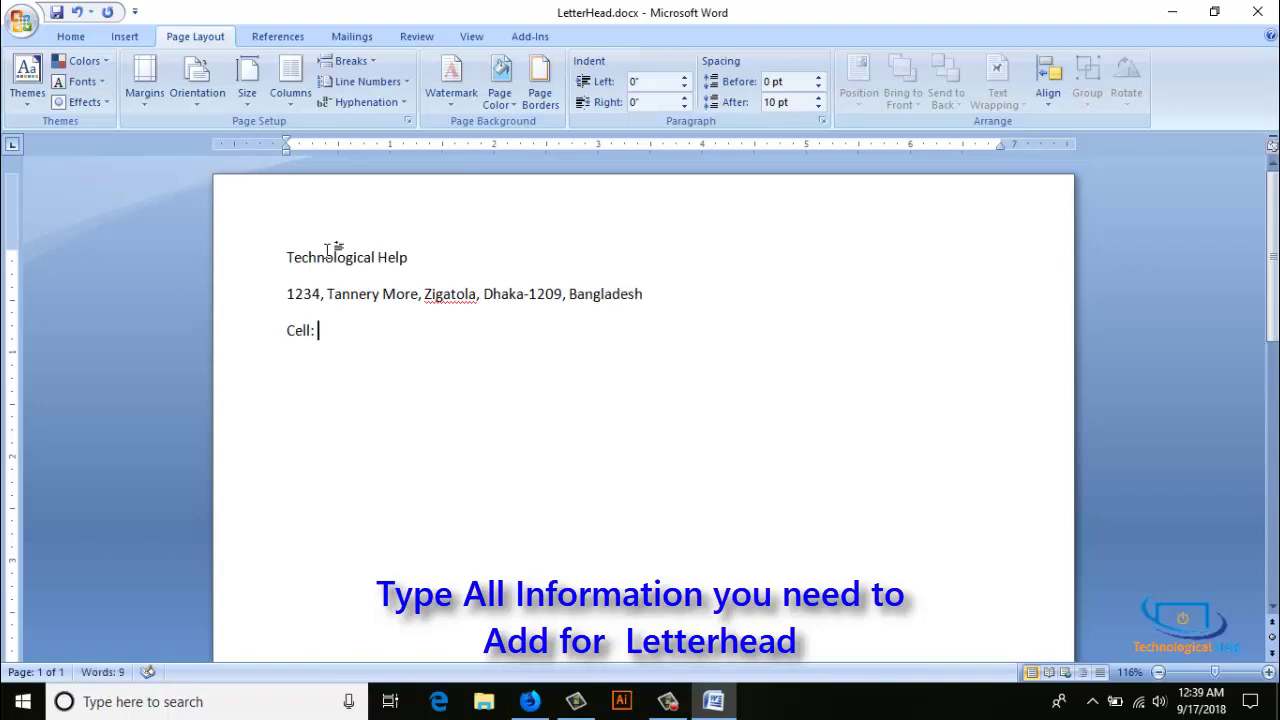
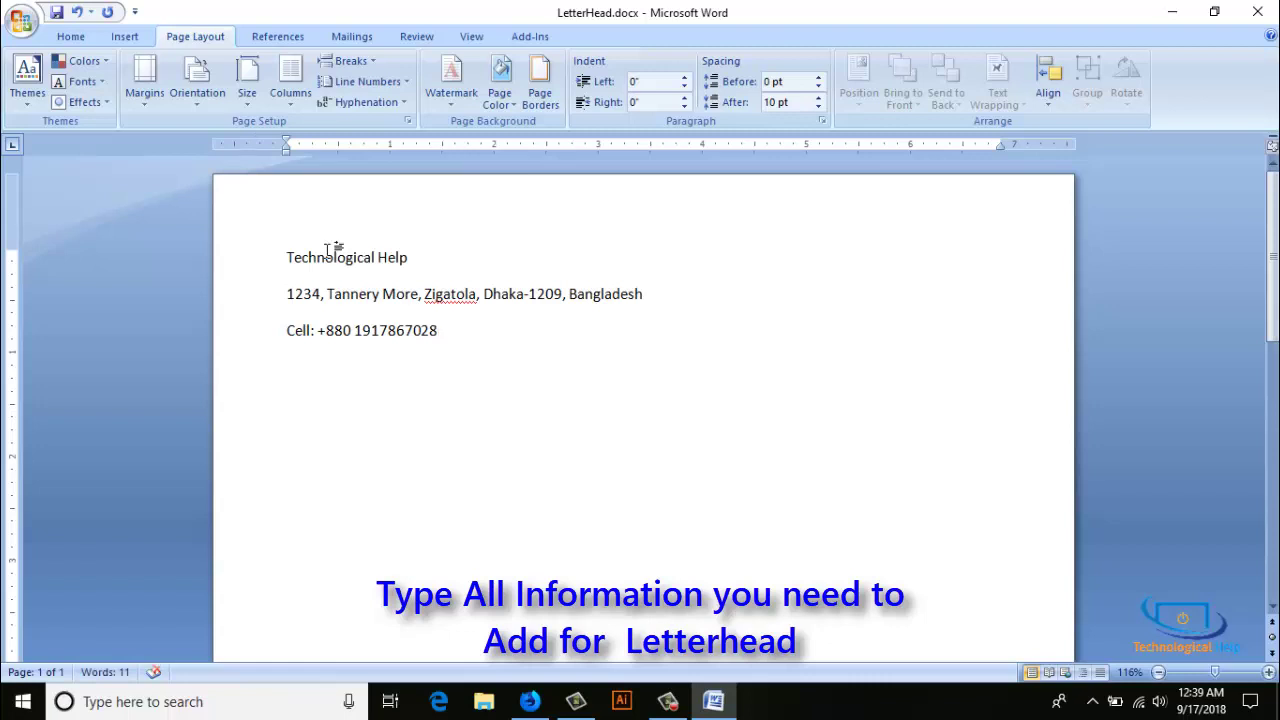
key("Return")
type("ef:")
type(" Date:")
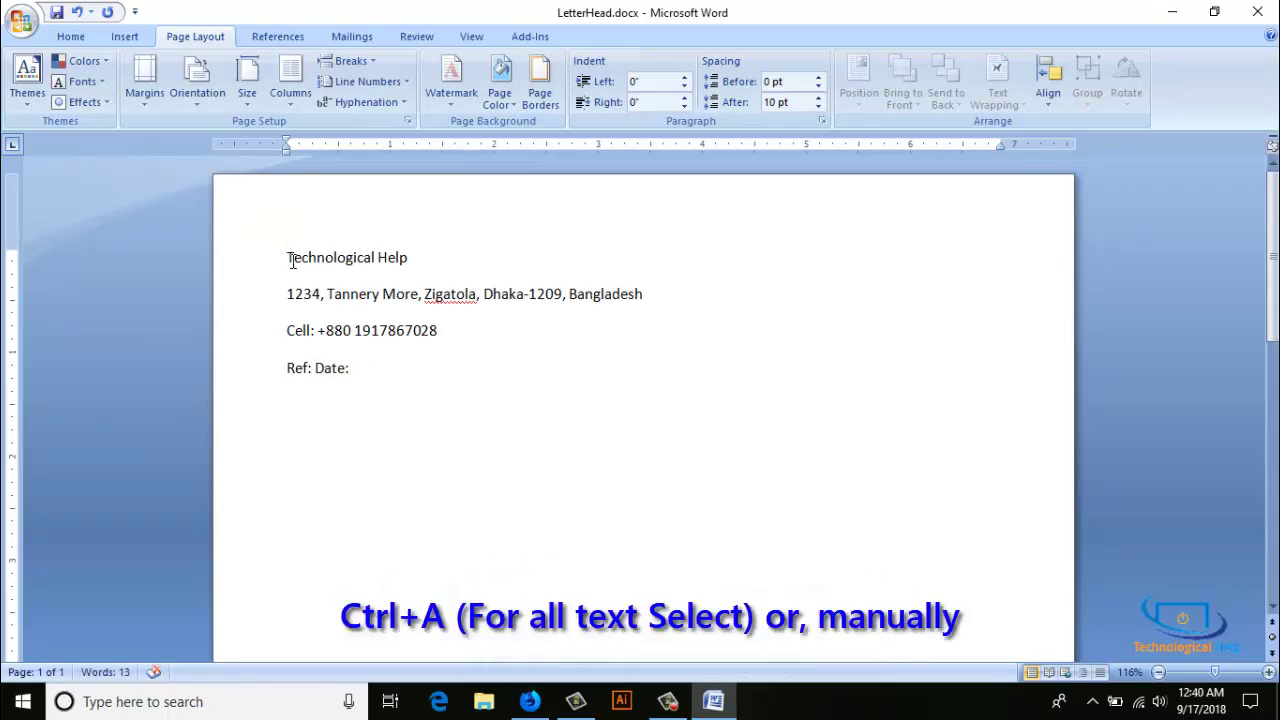
Step: Give the four letterhead lines single line spacing with 0 pt spacing before and after
left_click_drag(283, 256, 374, 369)
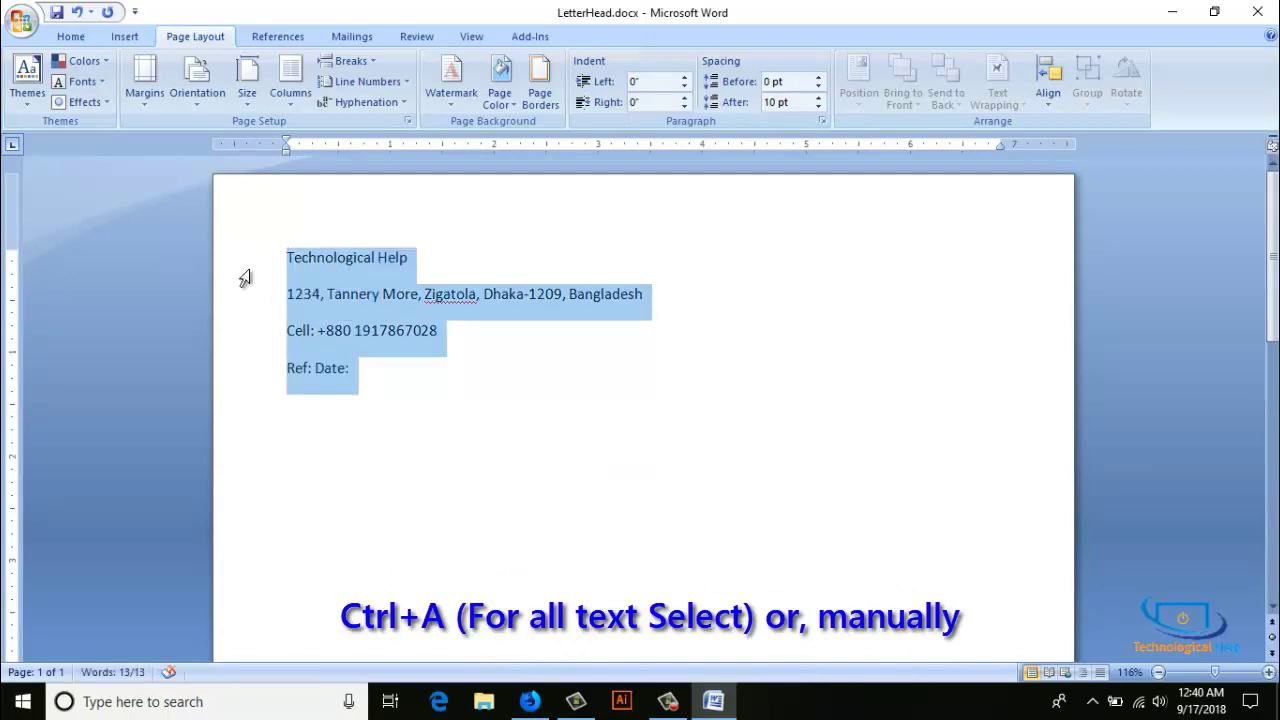
left_click(70, 37)
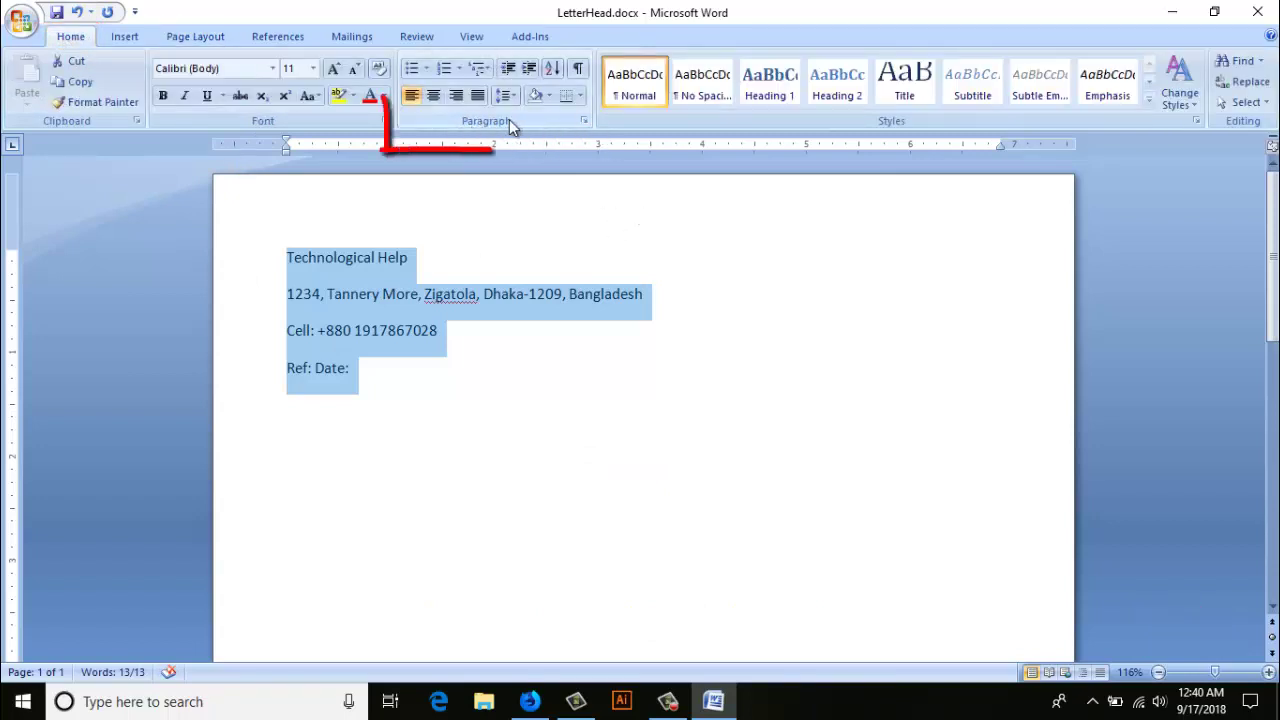
left_click(585, 124)
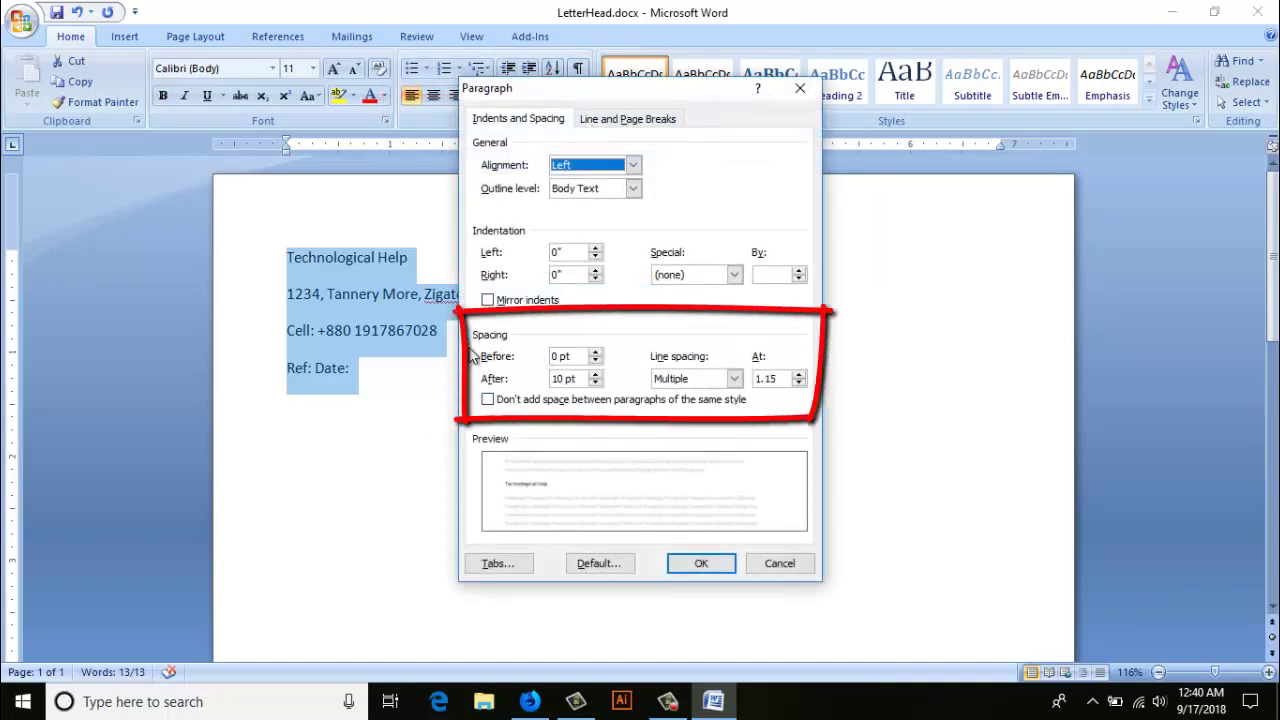
left_click(596, 383)
left_click(596, 383)
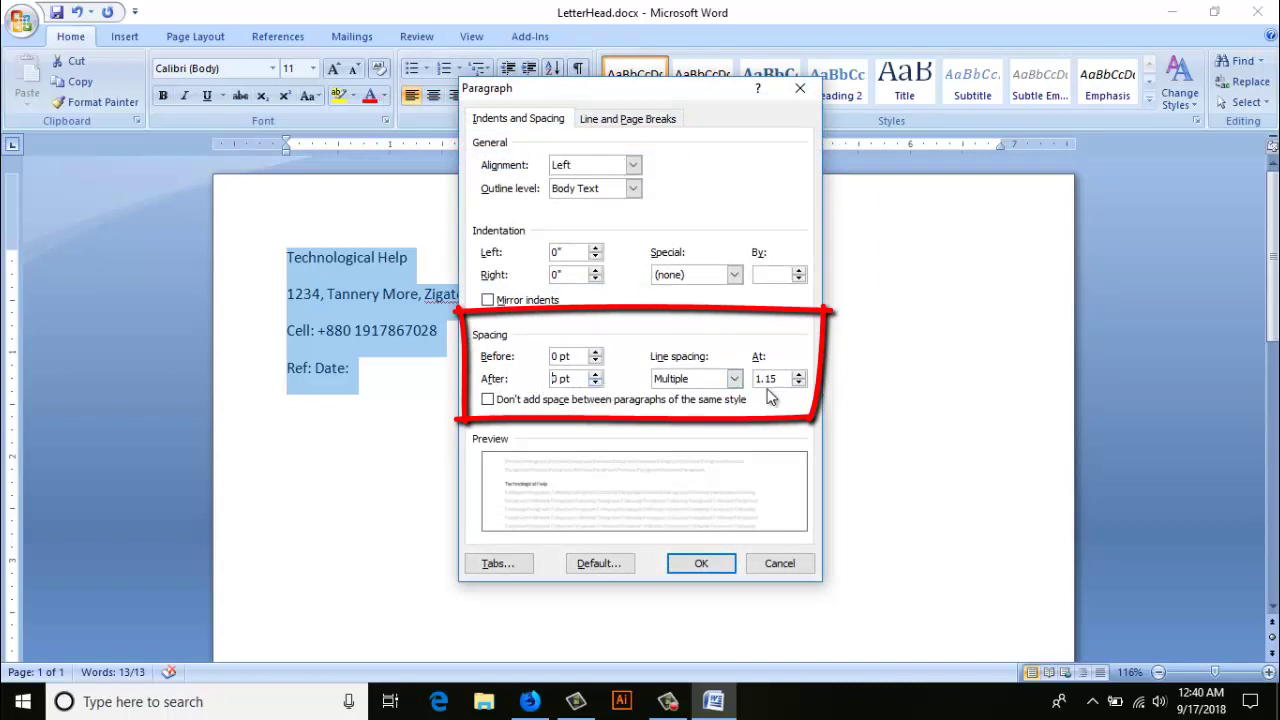
left_click(735, 378)
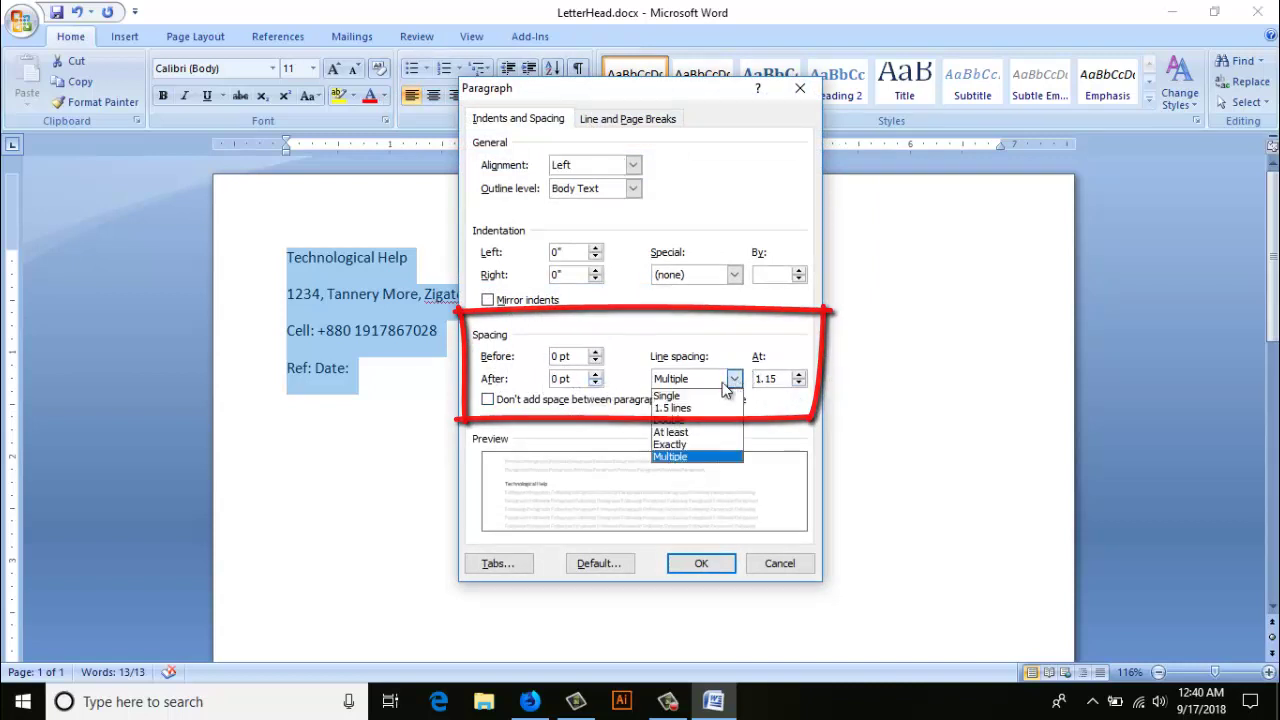
left_click(690, 394)
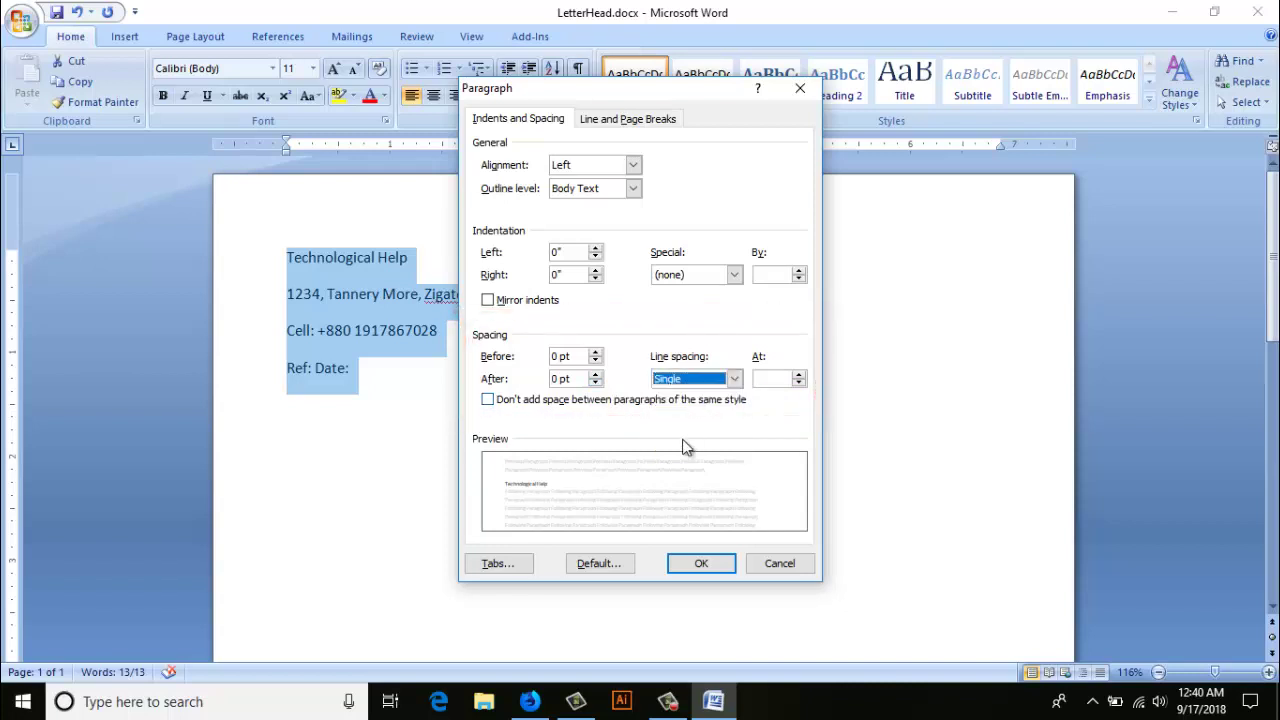
left_click(706, 563)
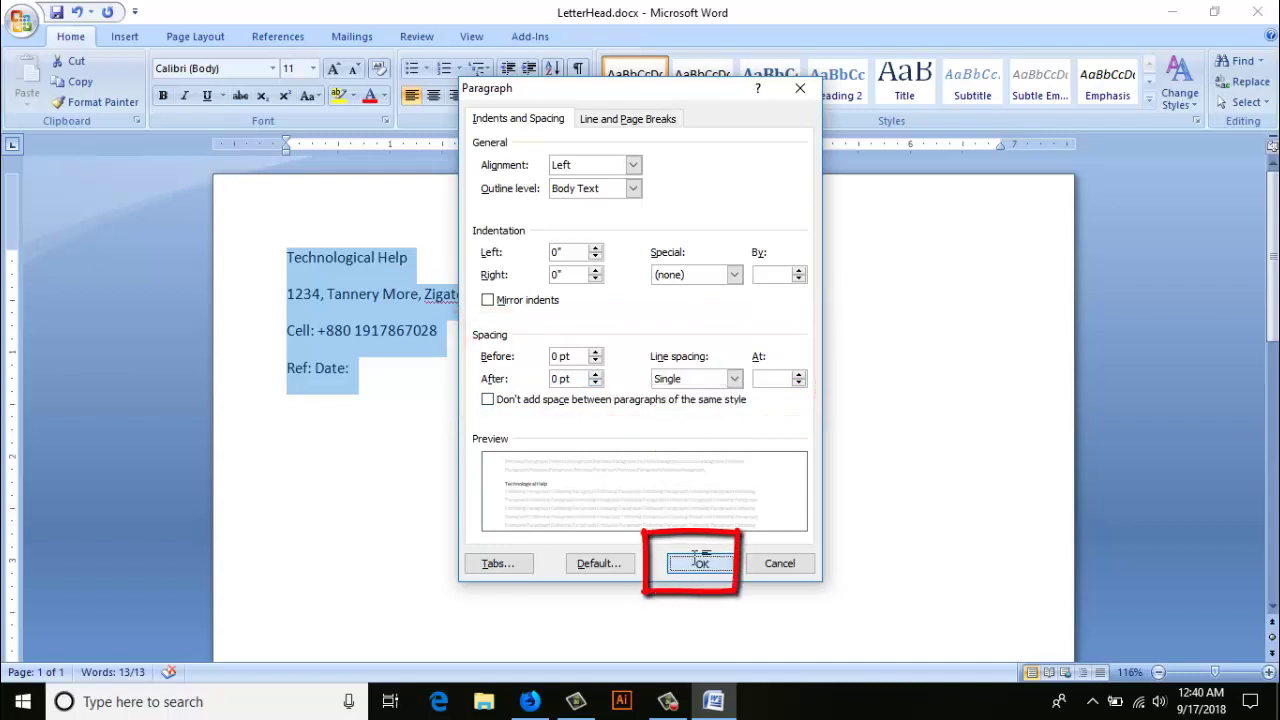
left_click(400, 310)
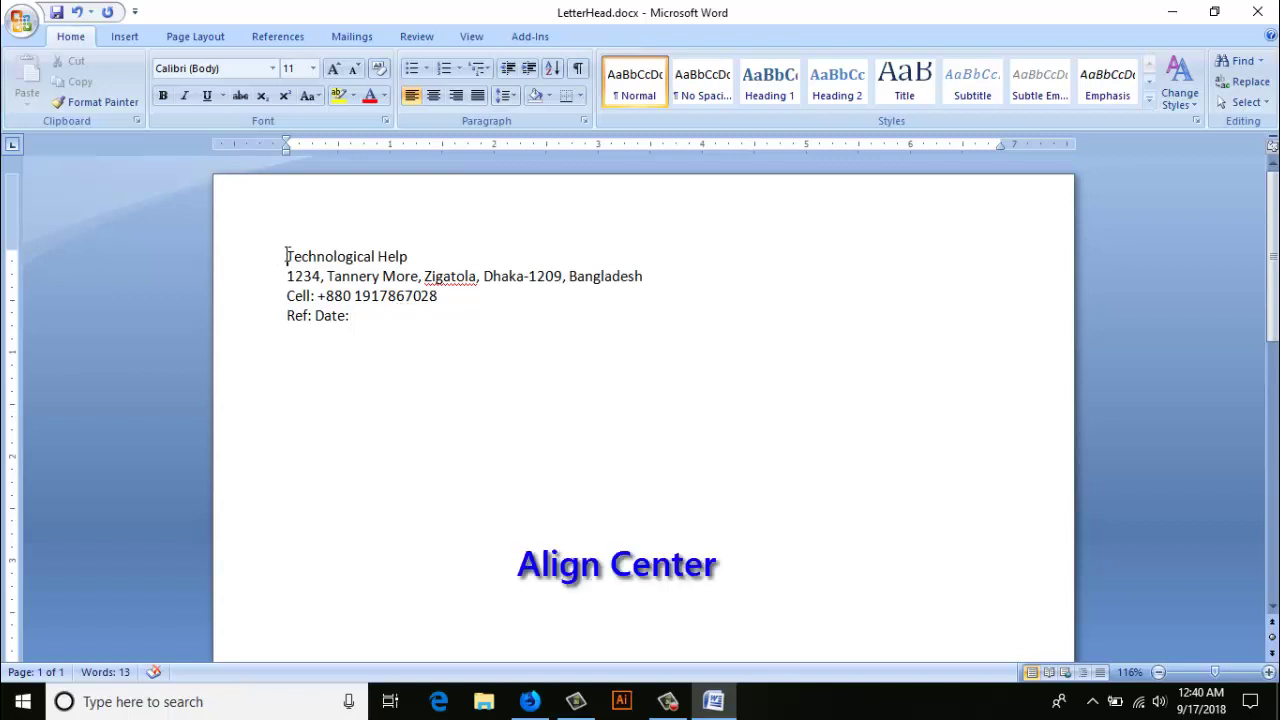
Step: Centre the Technological Help, address and Cell lines, leaving 'Ref: Date:' left-aligned
left_click_drag(286, 256, 588, 266)
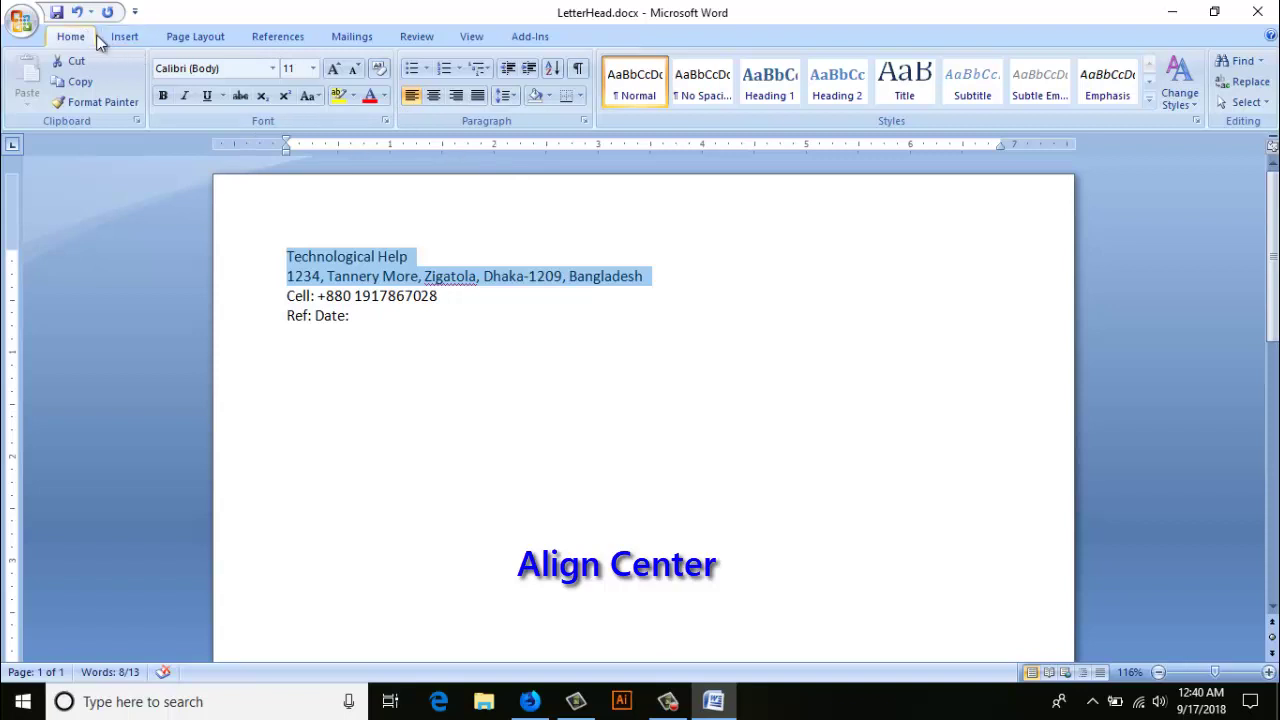
left_click(433, 96)
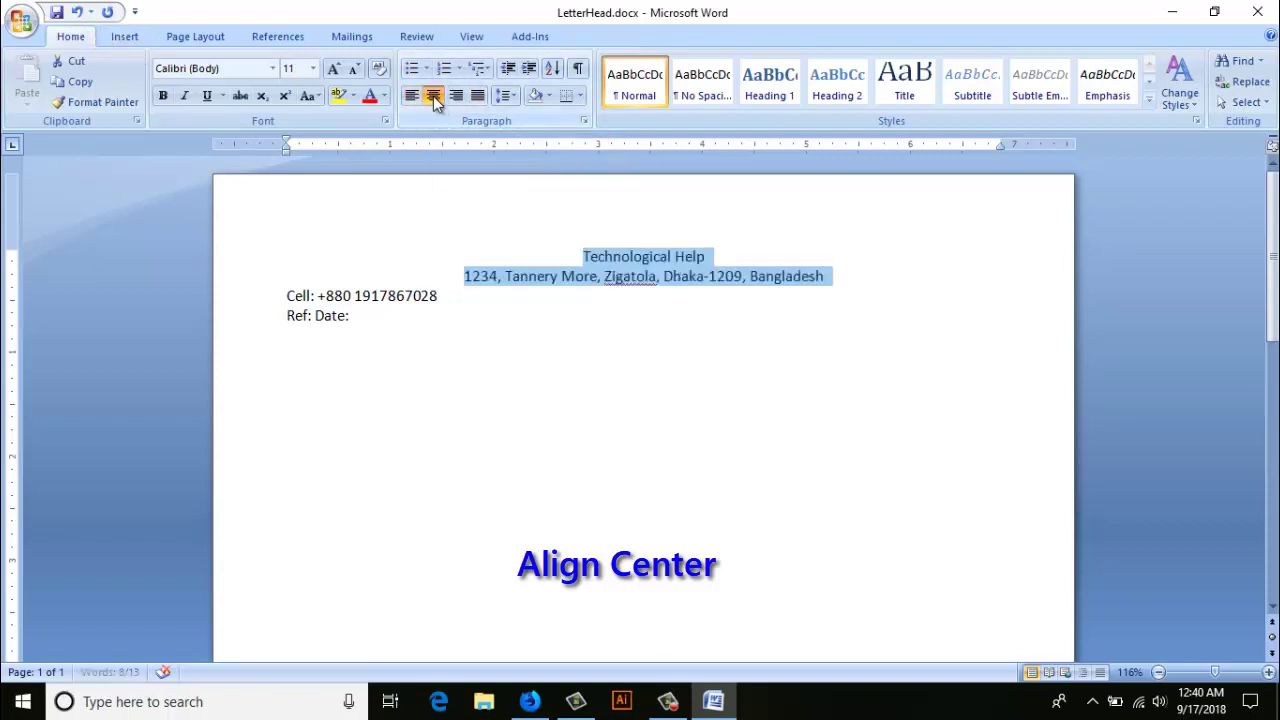
left_click(370, 296)
left_click_drag(282, 296, 455, 291)
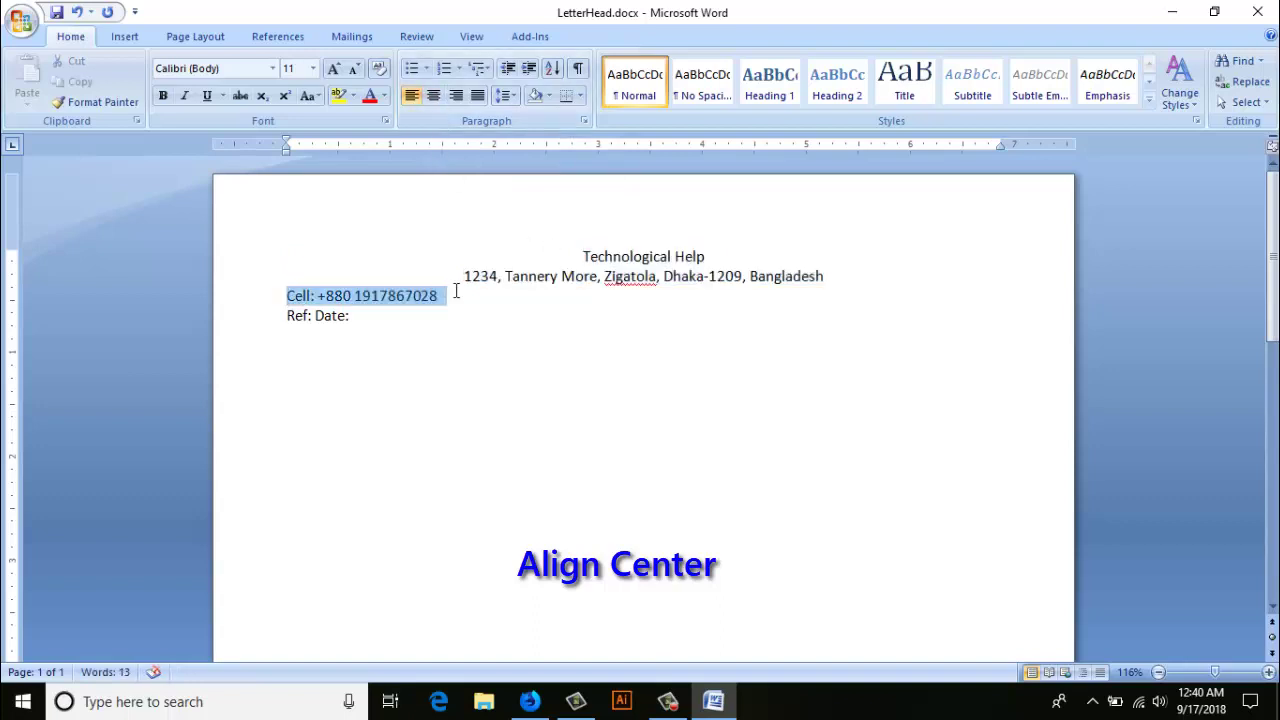
left_click(433, 96)
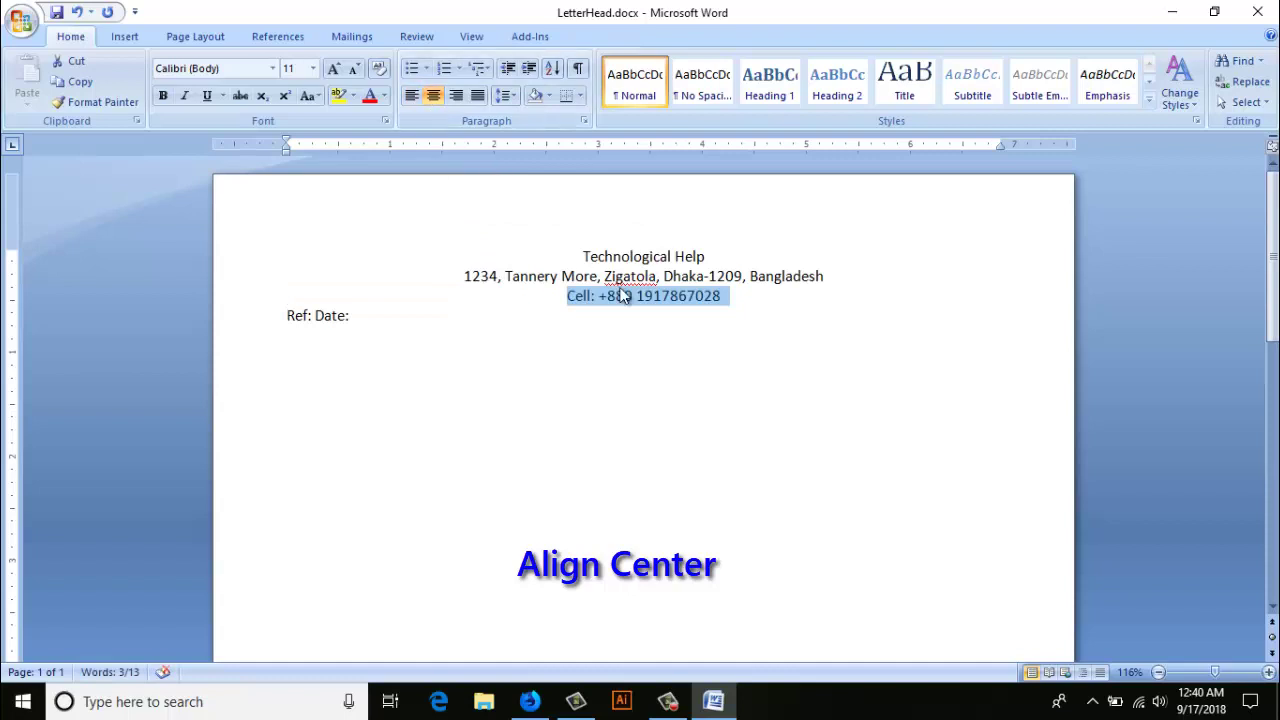
left_click(575, 256)
left_click_drag(580, 256, 708, 256)
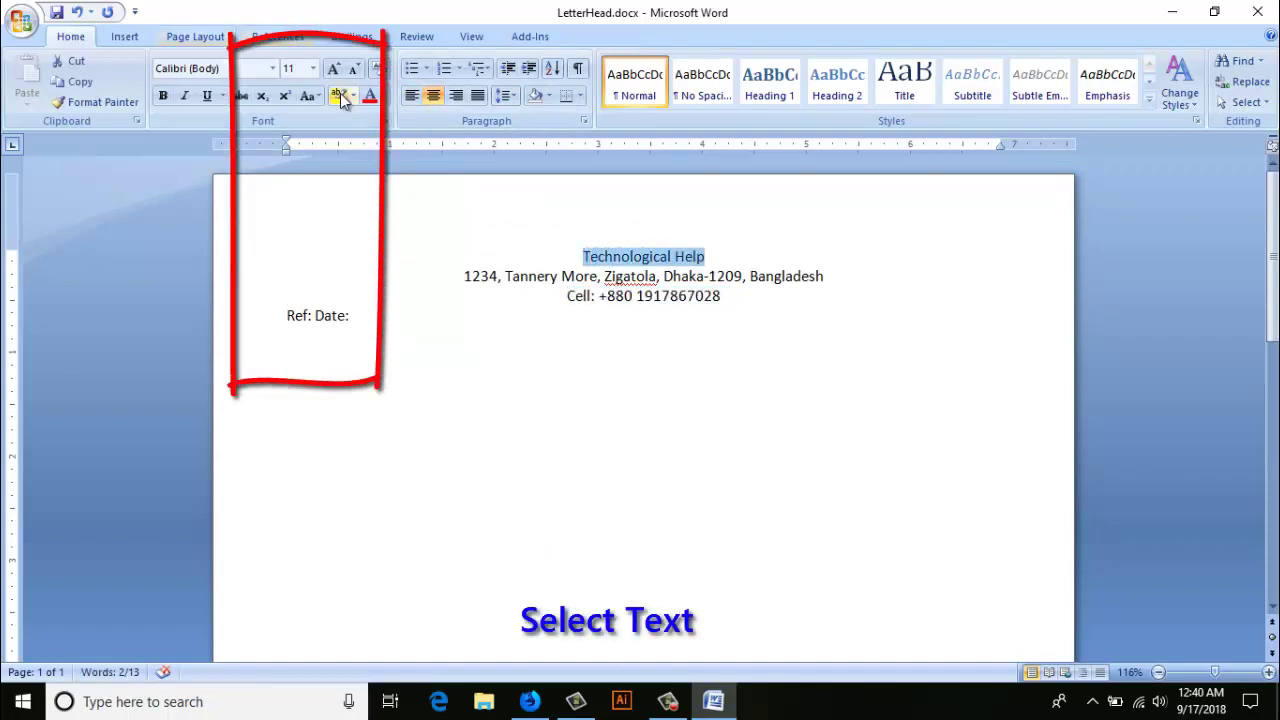
Step: Format the Technological Help heading as 36 pt bold Britannic Bold
left_click(313, 68)
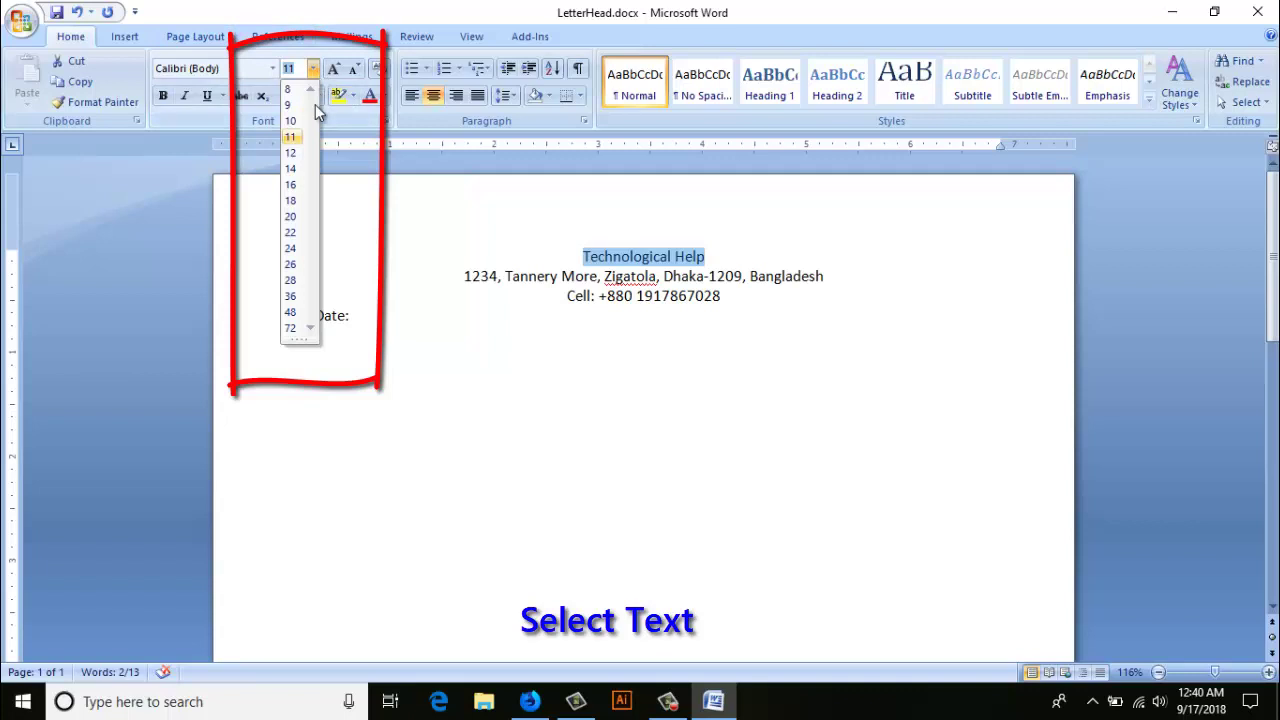
left_click(292, 299)
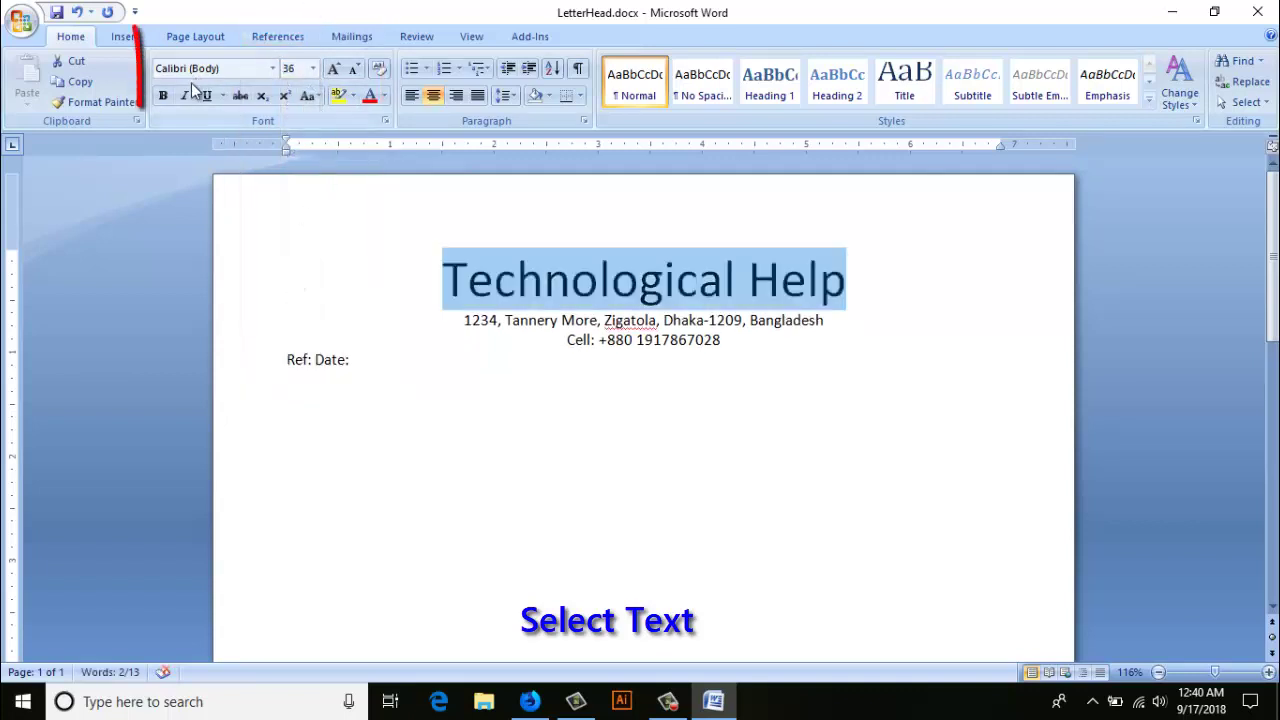
left_click(164, 96)
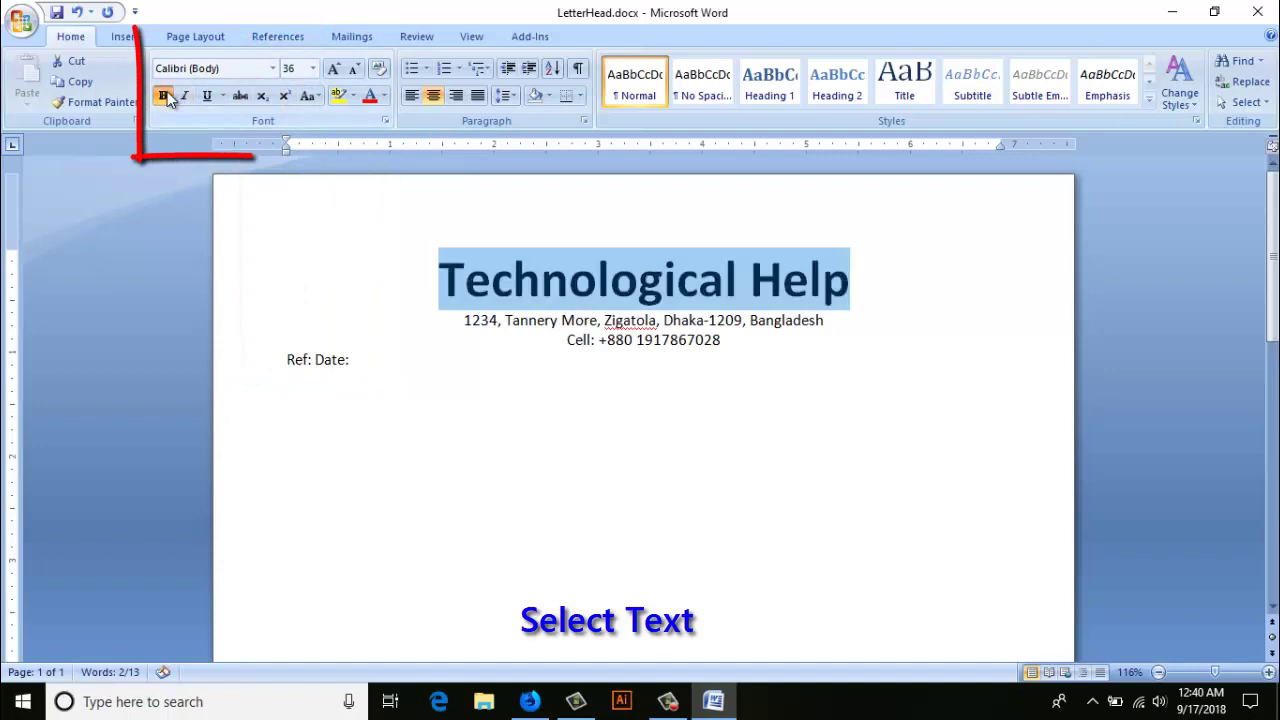
left_click(272, 68)
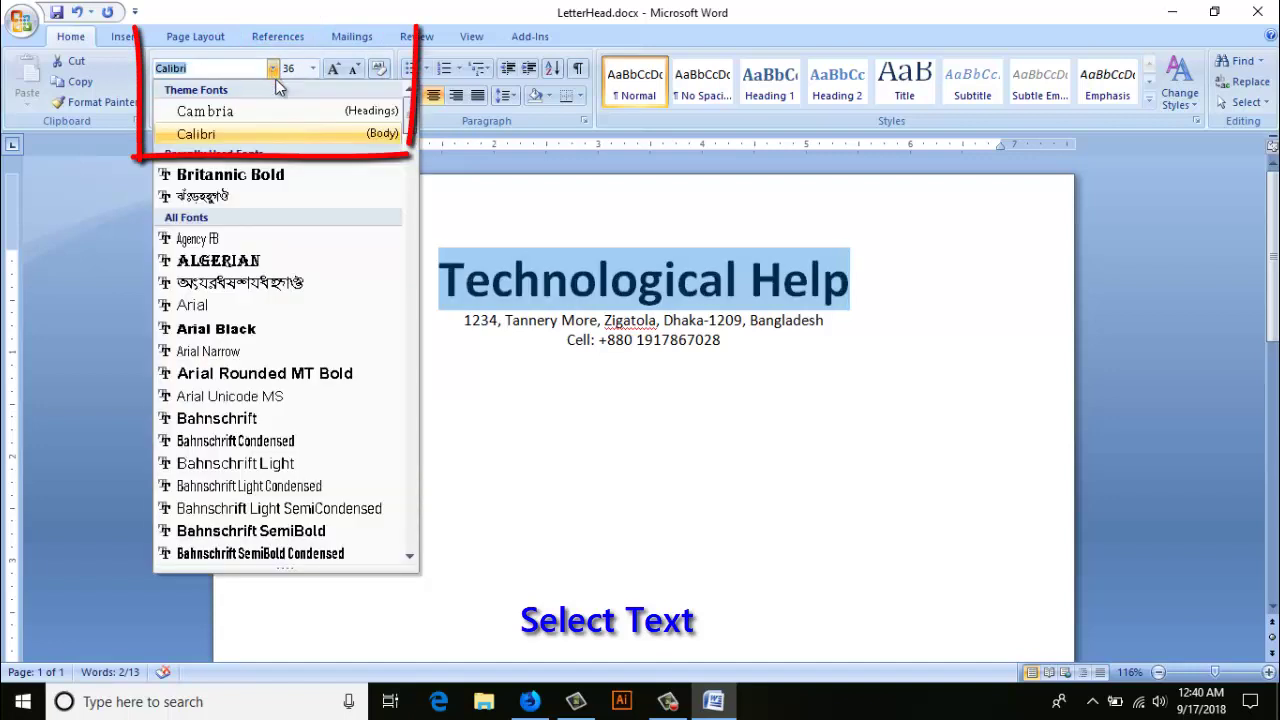
left_click(229, 176)
left_click(639, 344)
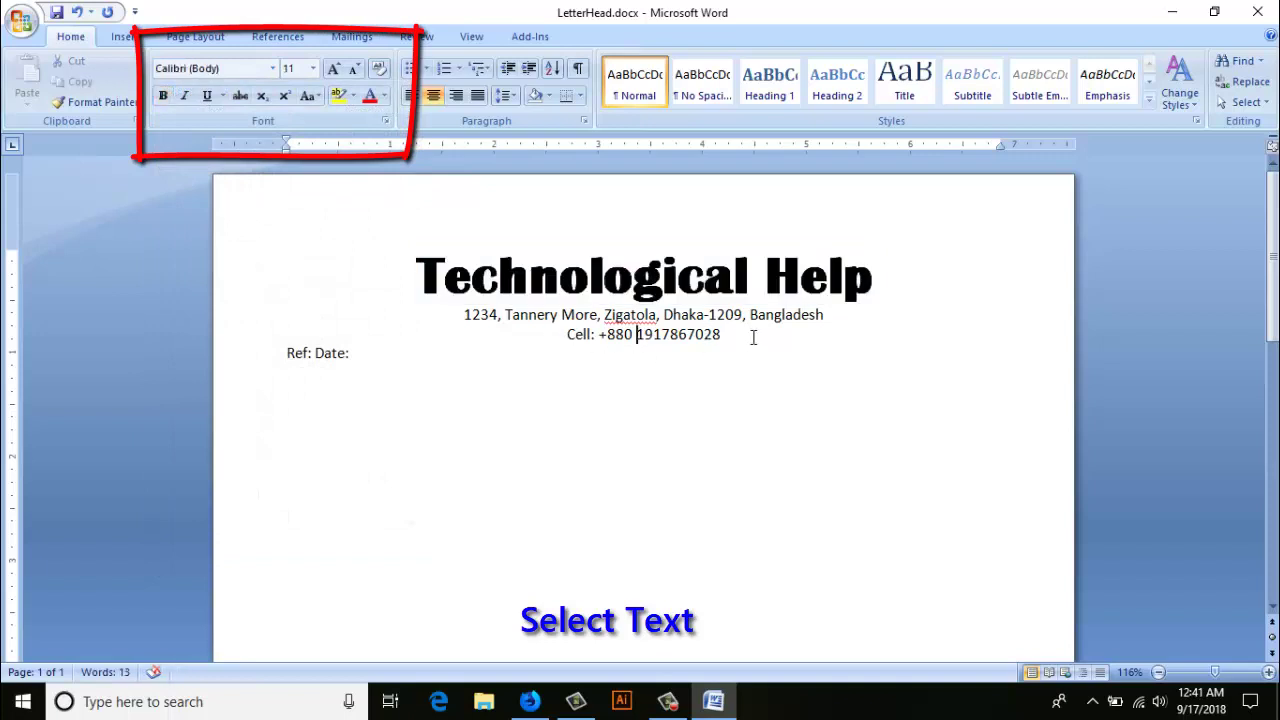
Step: Set the address and Cell lines to 12 pt Times New Roman
left_click_drag(753, 338, 461, 311)
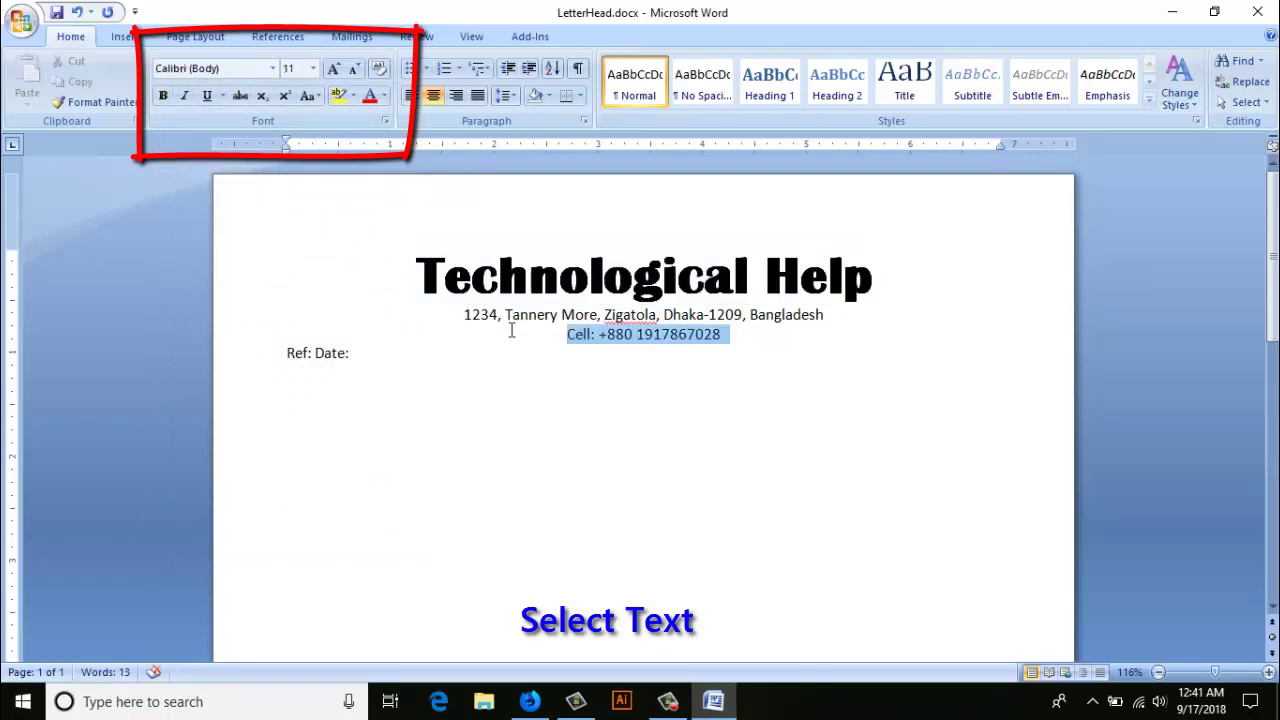
left_click(333, 68)
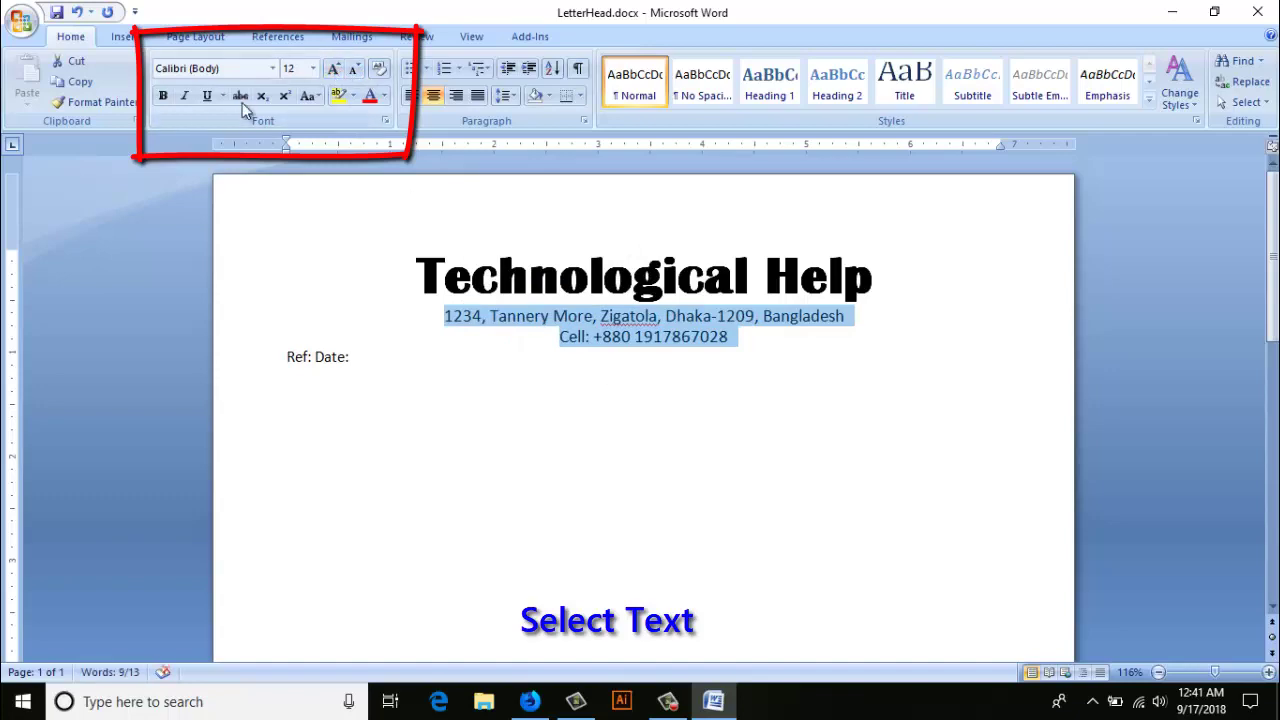
left_click(272, 68)
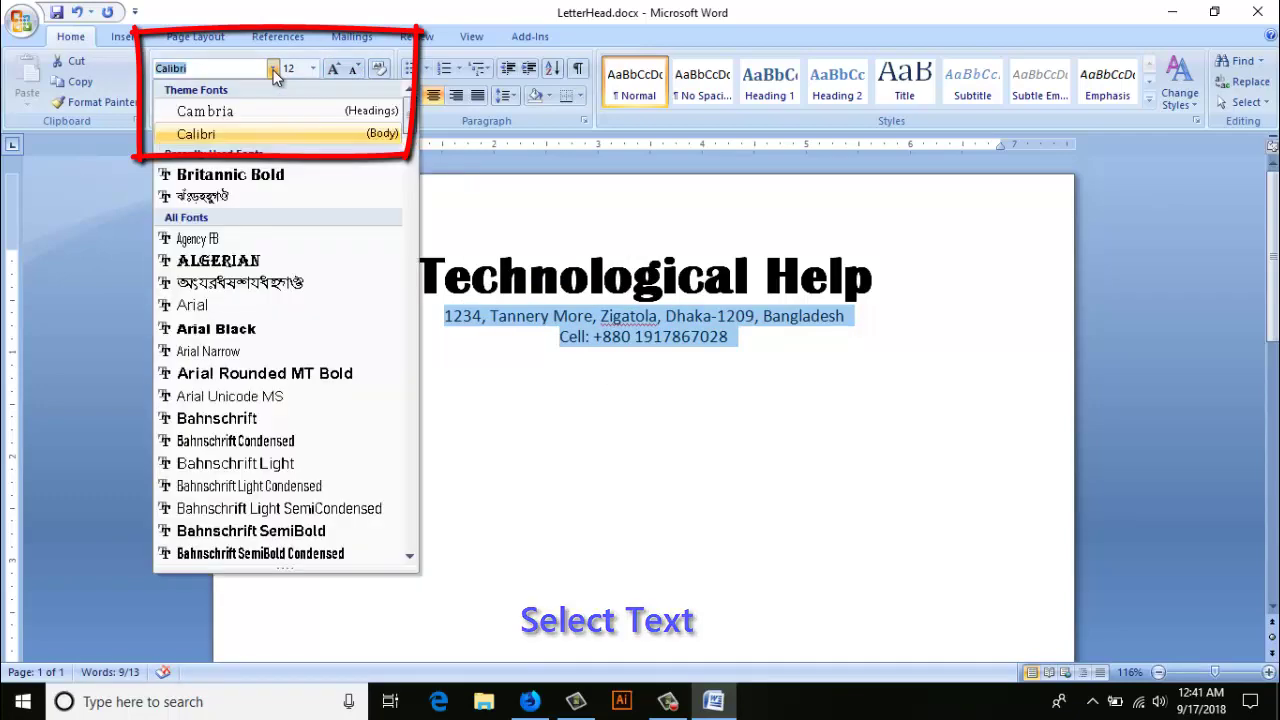
left_click_drag(413, 118, 415, 203)
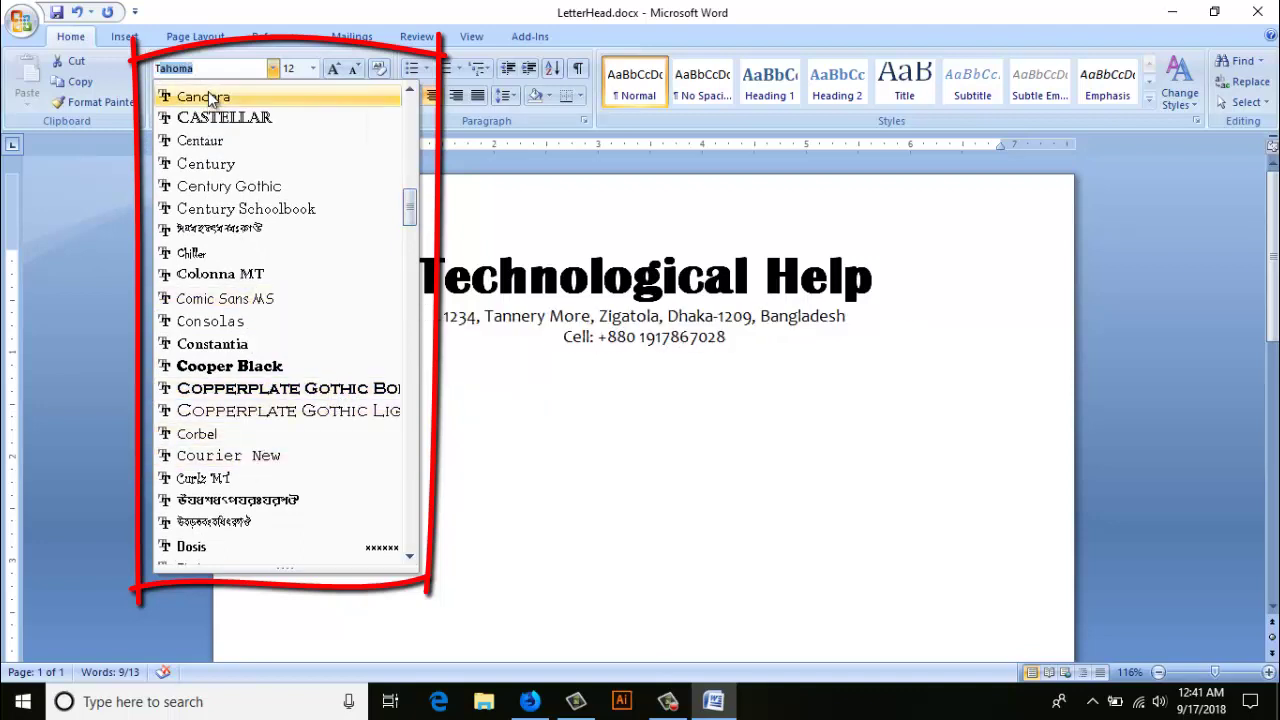
type("Times New R")
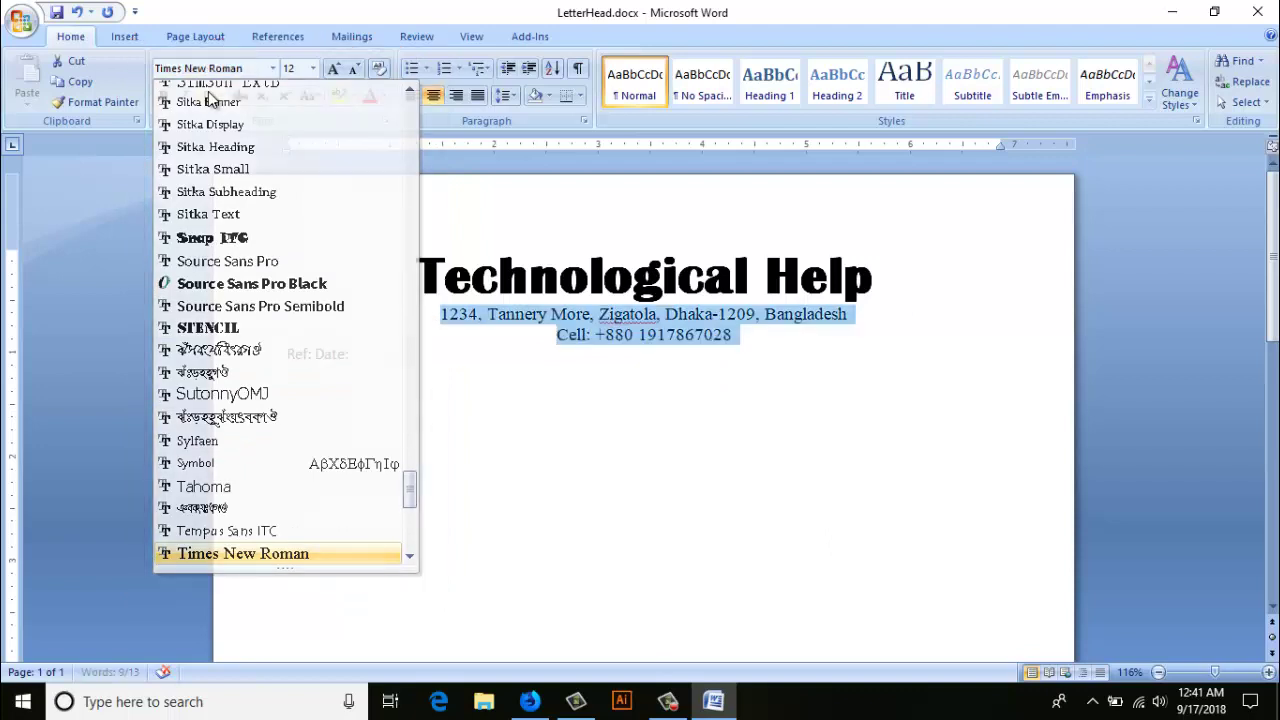
key("Return")
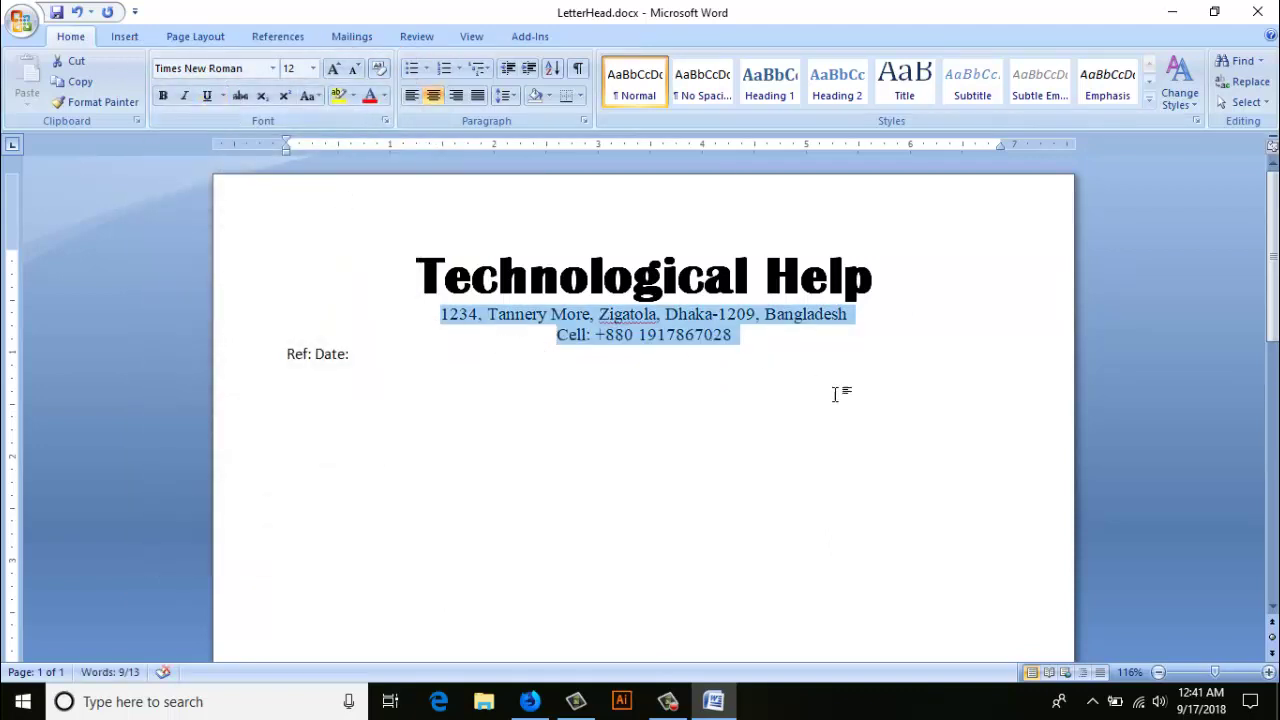
left_click(753, 336)
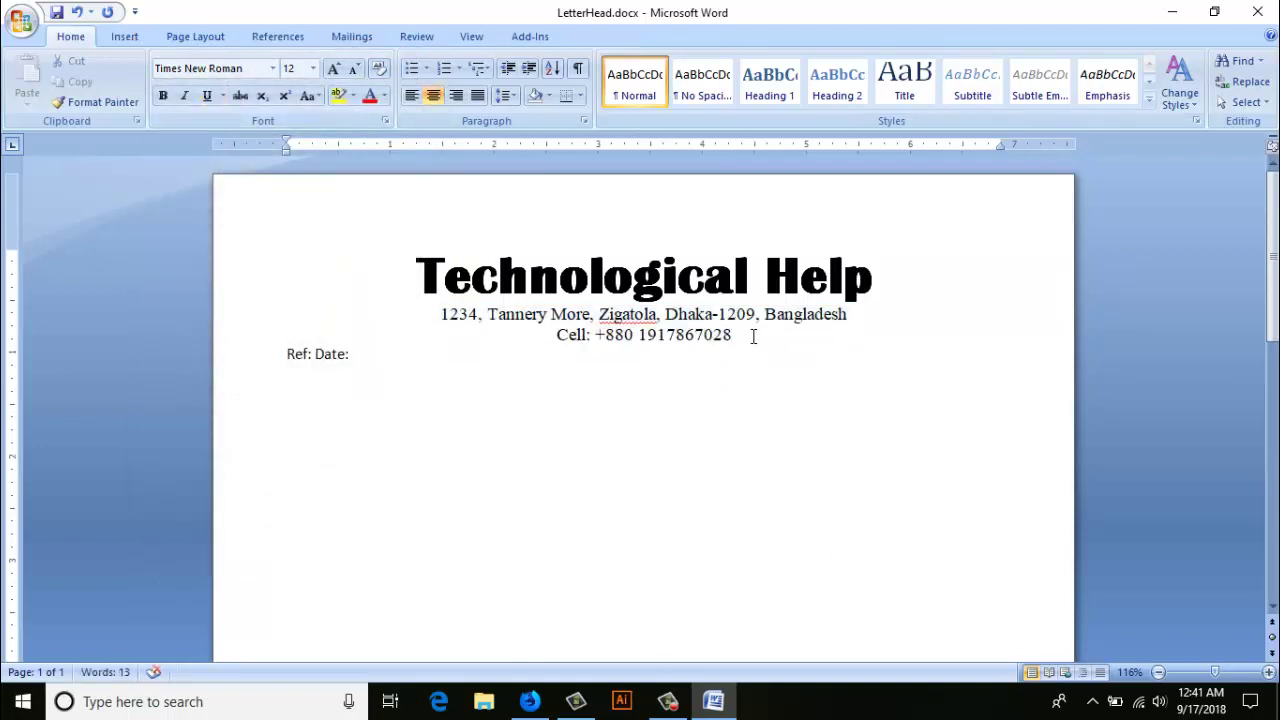
Step: Add a blank line above 'Ref: Date:' and tab 'Date:' to a left tab stop near the right margin
key("Return")
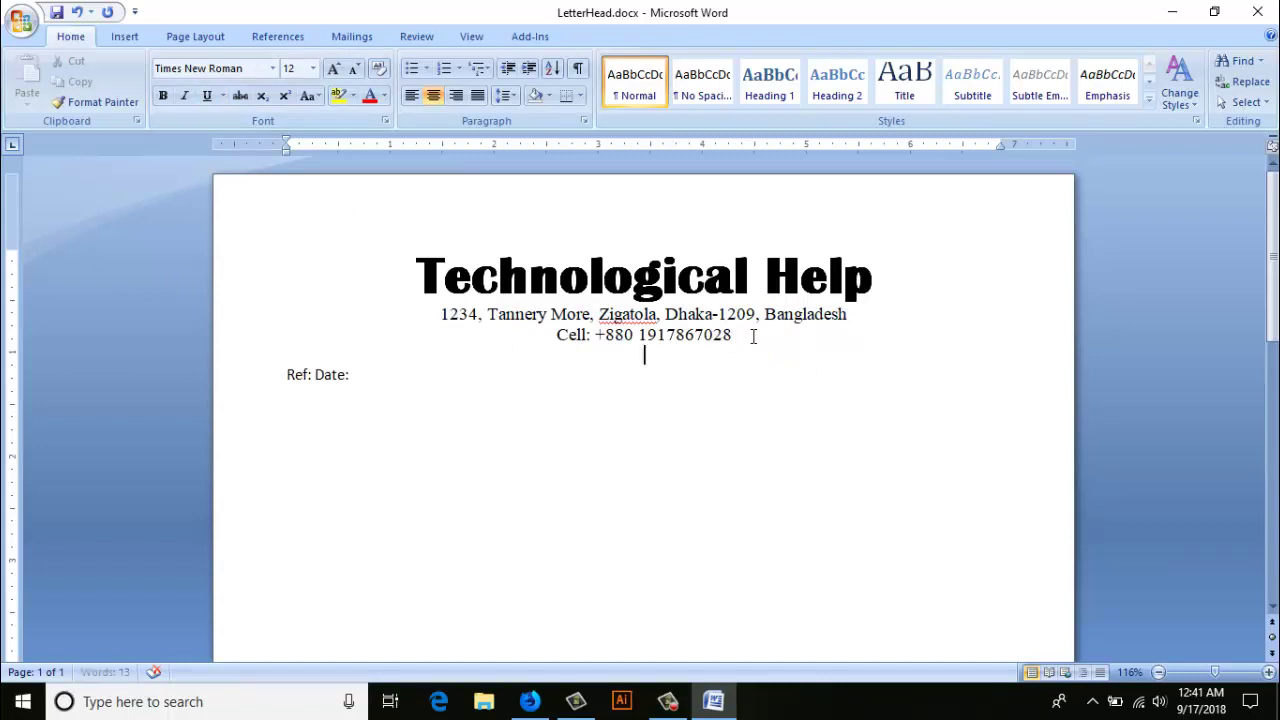
left_click(324, 376)
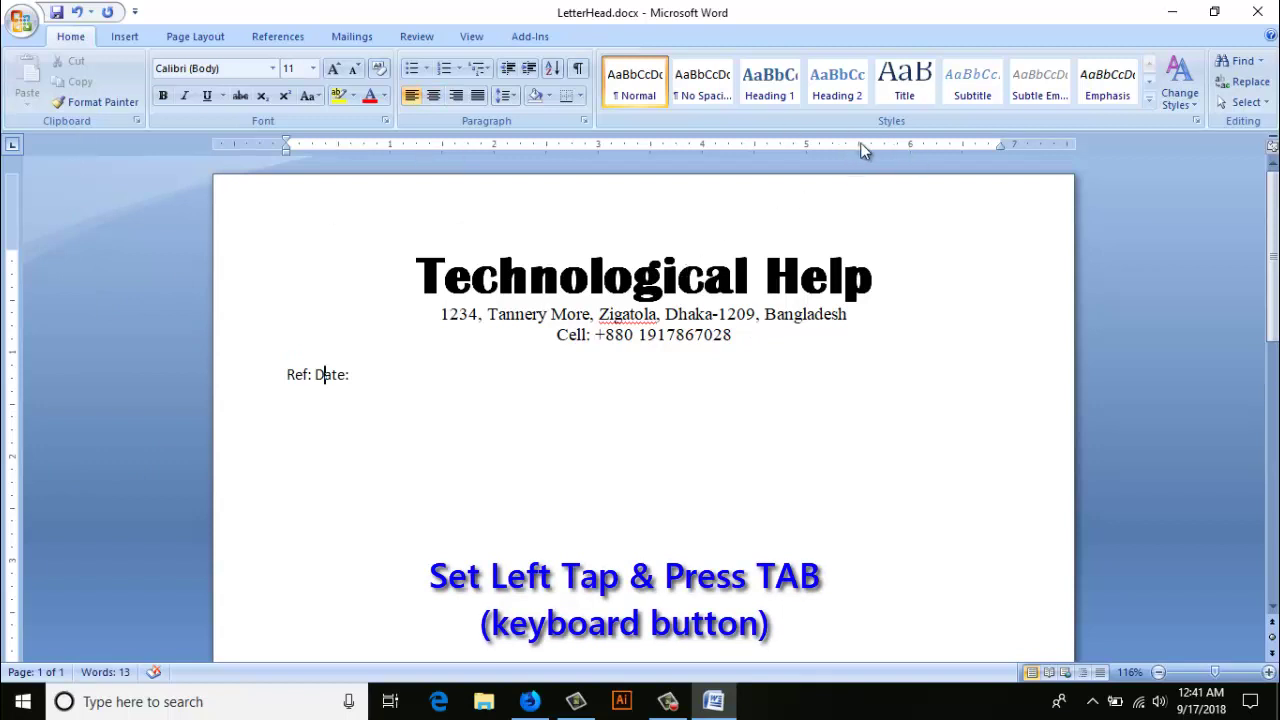
left_click(885, 146)
key("Tab")
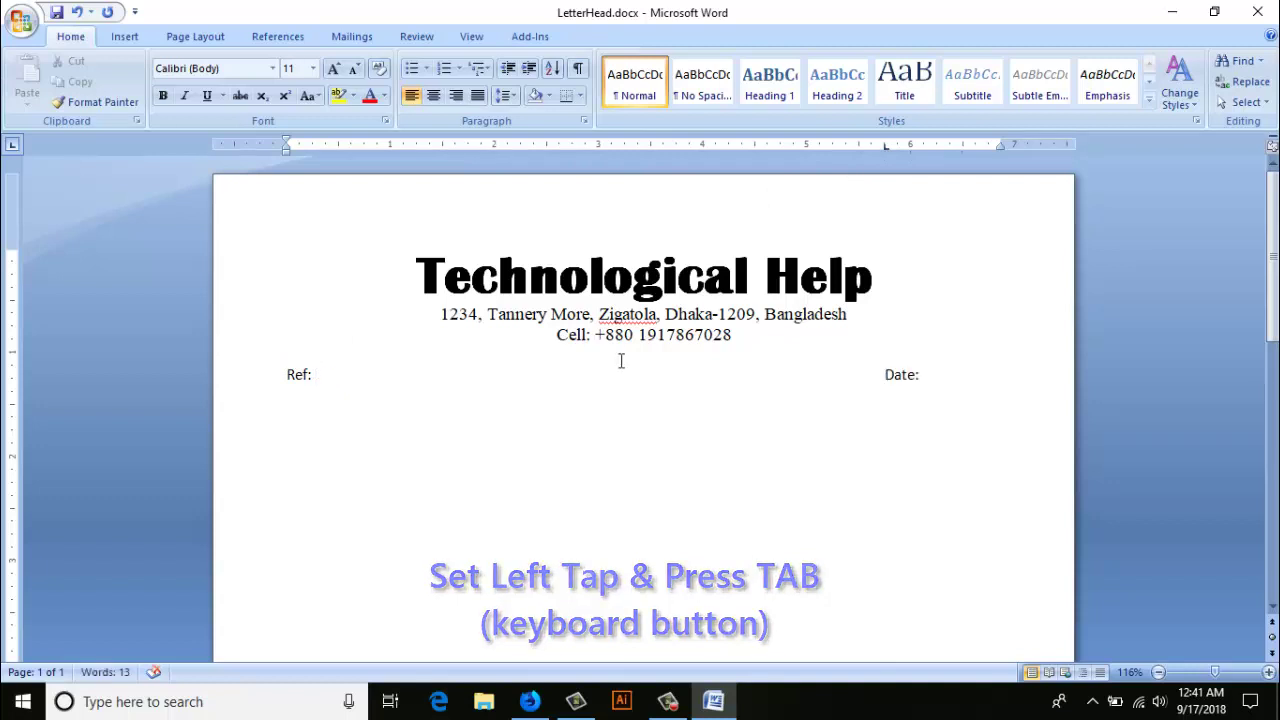
left_click(420, 277)
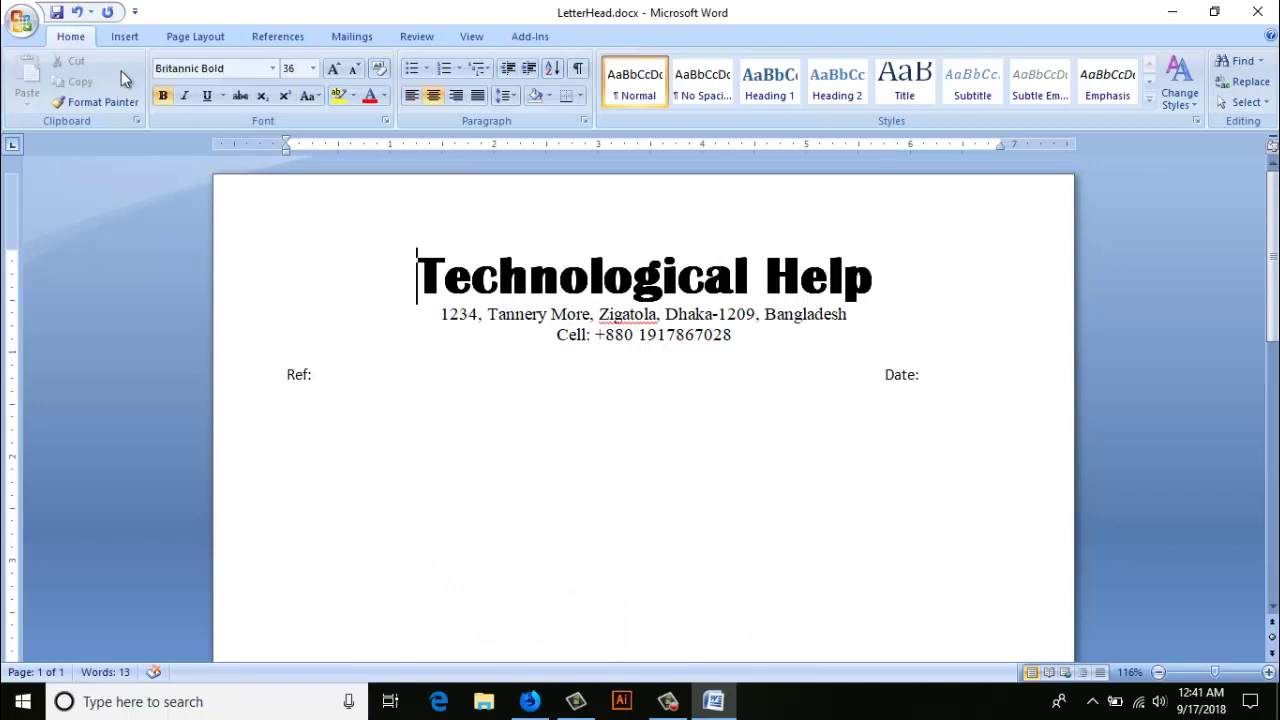
Step: Insert the picture Logo-01.png from the Tutorial folder on drive D into the letterhead
left_click(125, 38)
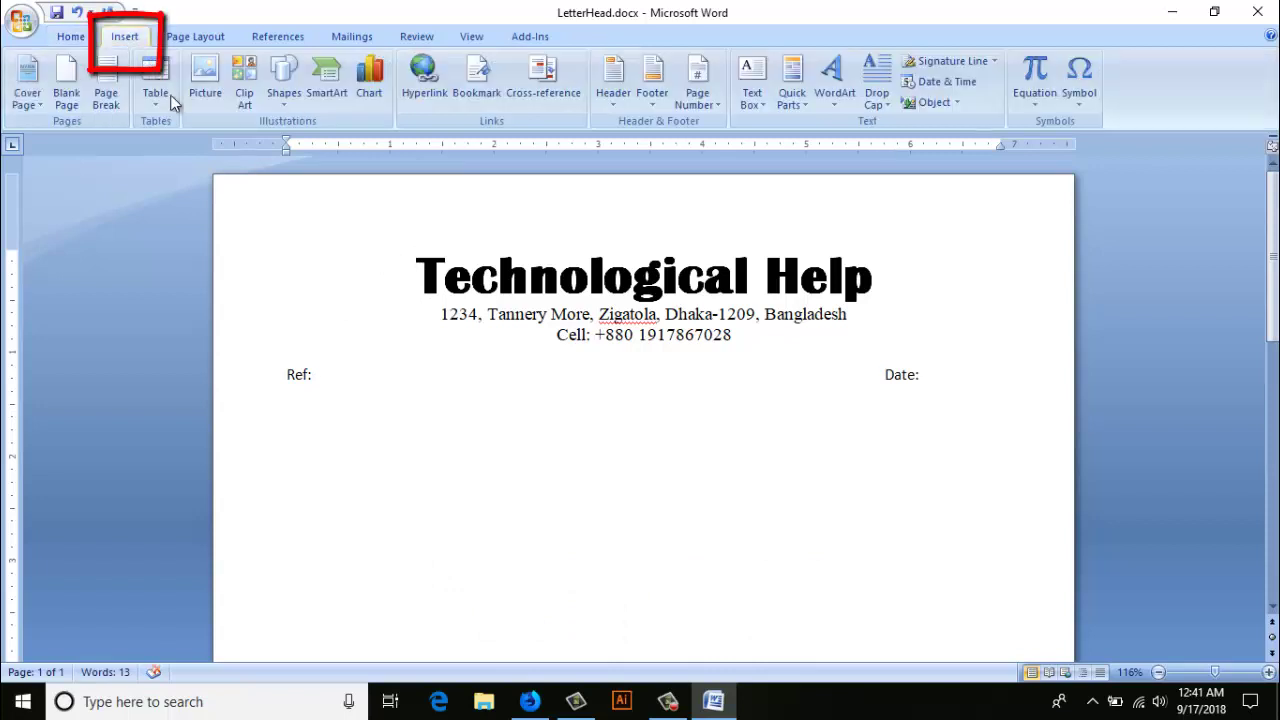
left_click(200, 80)
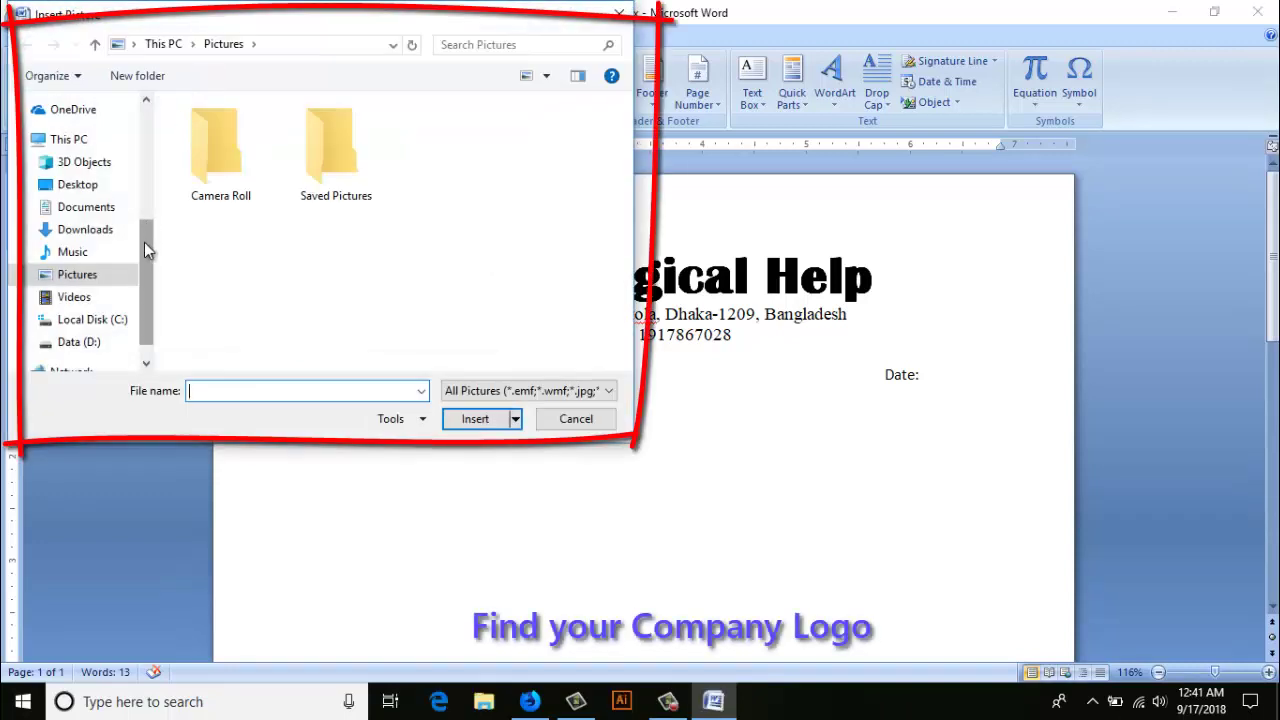
scroll(144, 247, "down", 2)
left_click(90, 312)
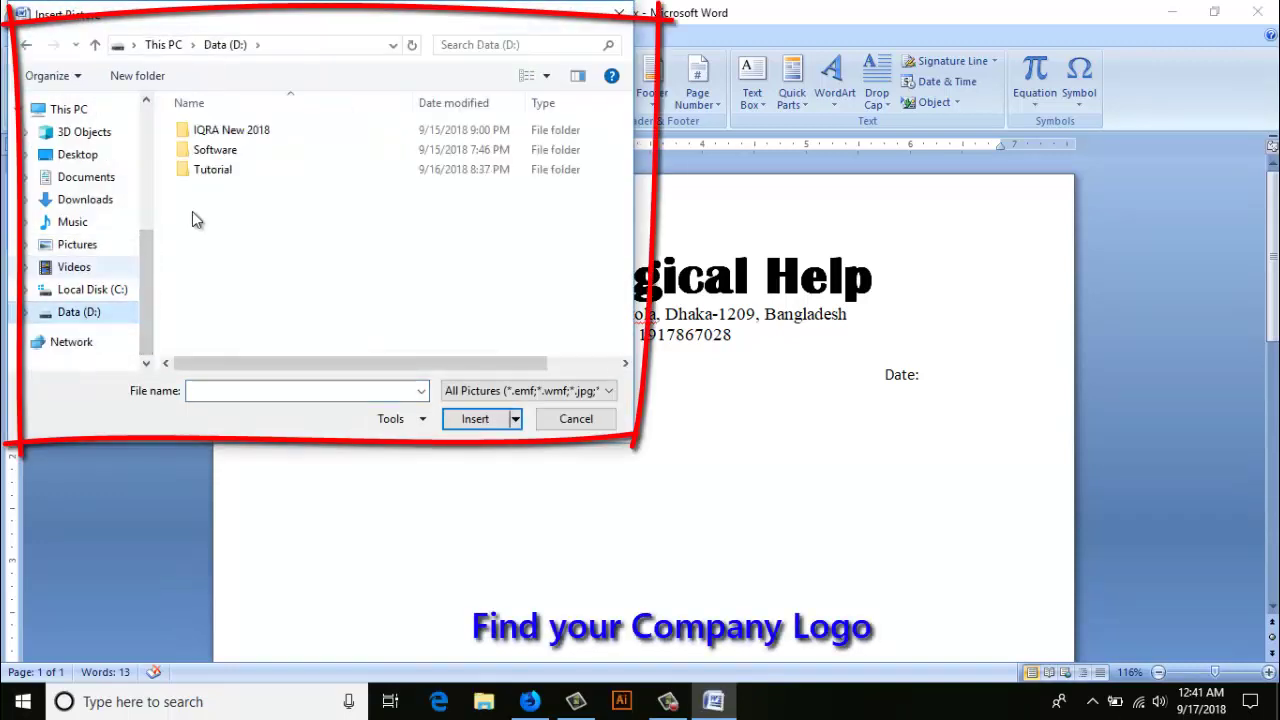
double_click(207, 172)
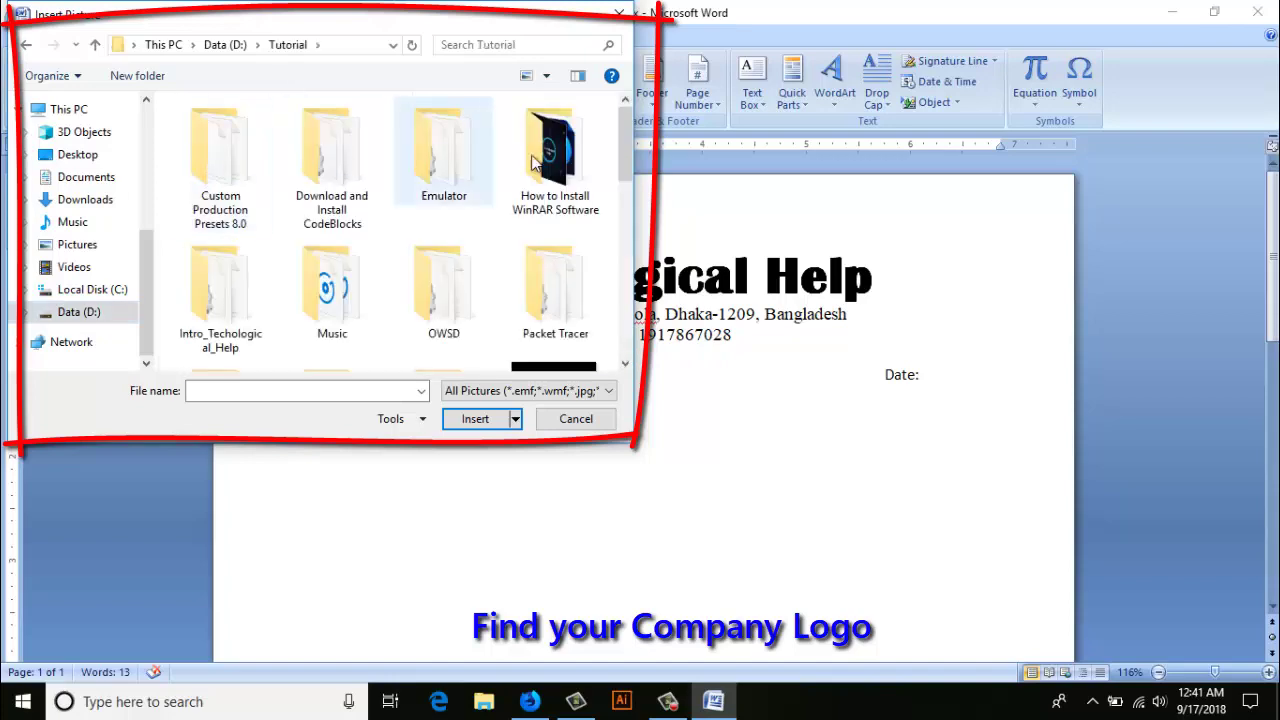
left_click_drag(624, 149, 576, 191)
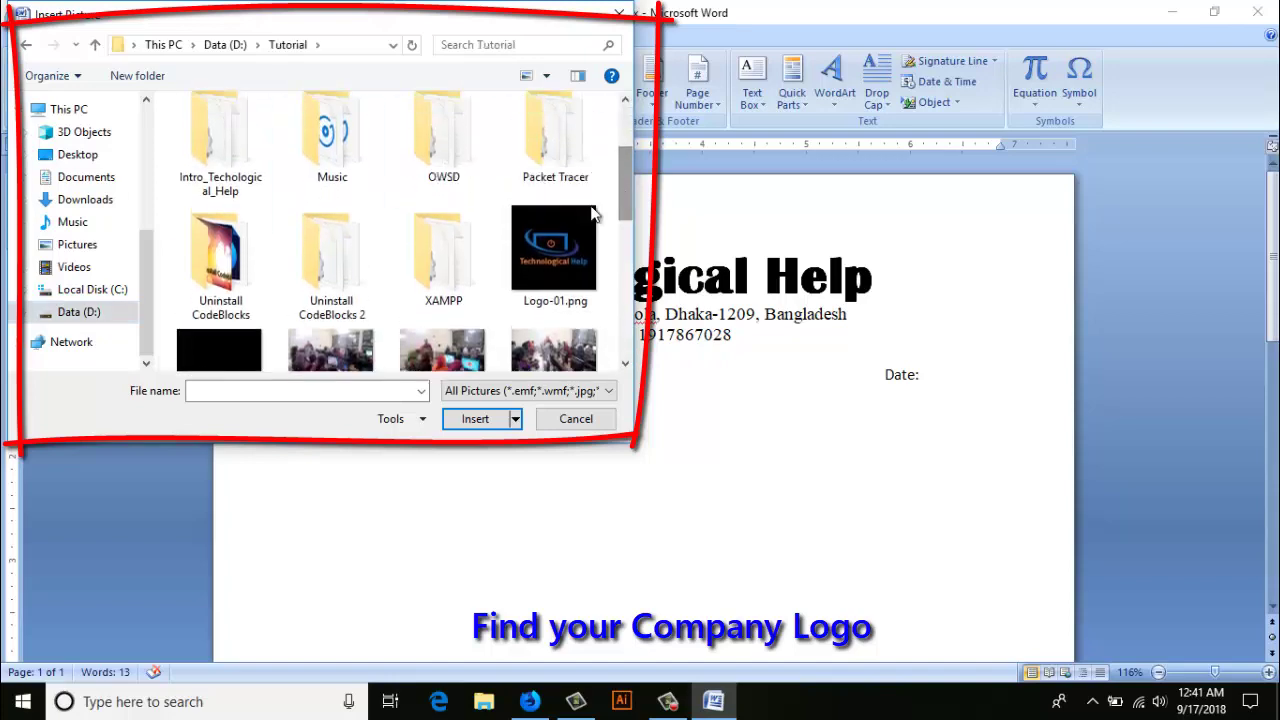
scroll(575, 190, "down", 1)
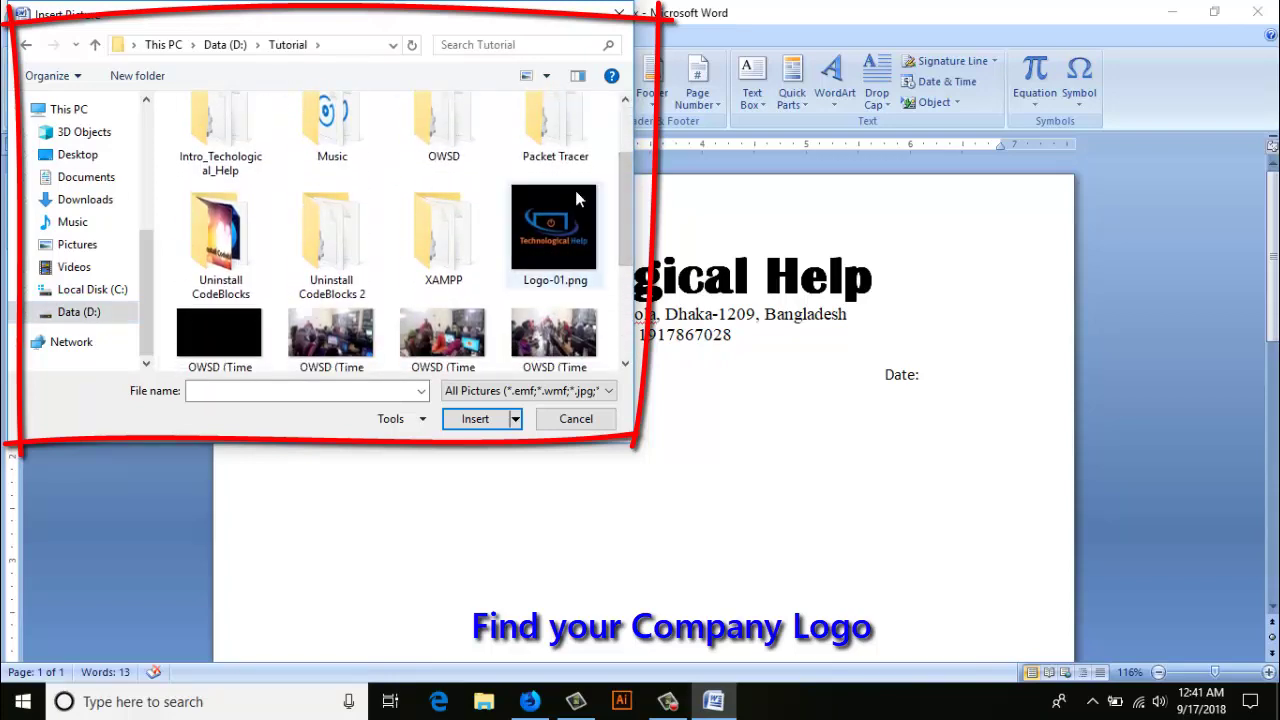
left_click(575, 195)
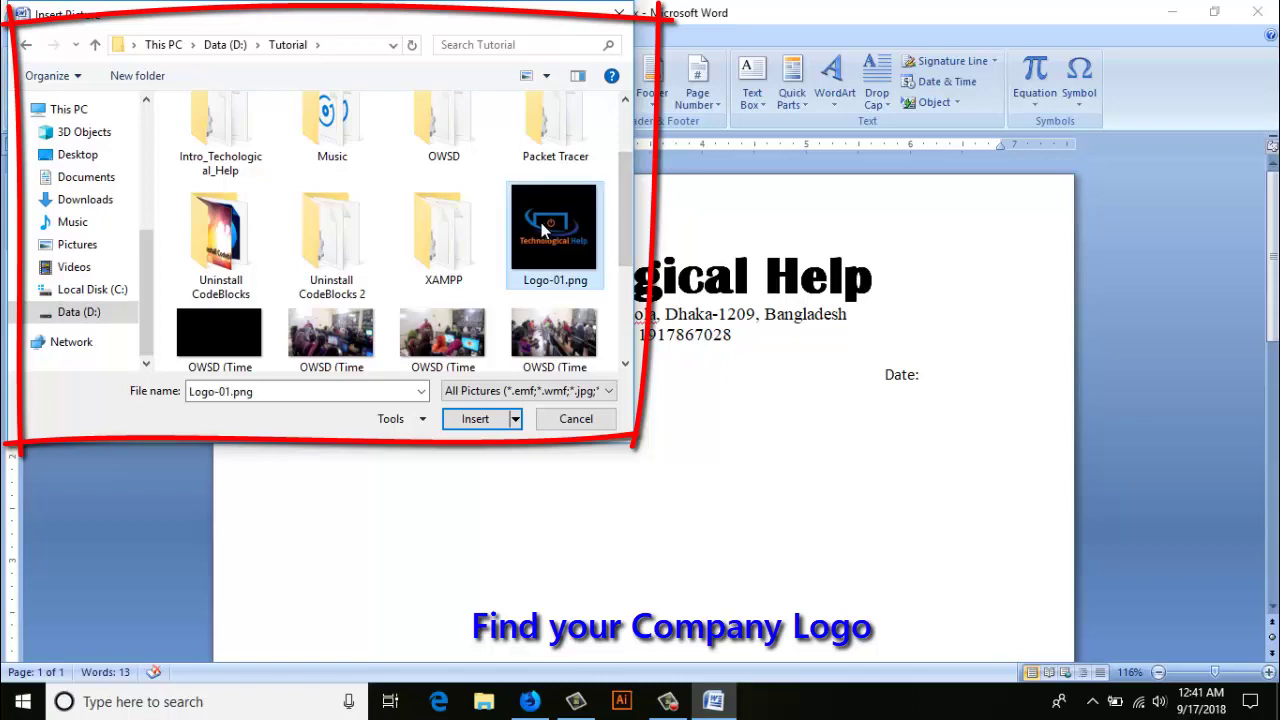
left_click(455, 421)
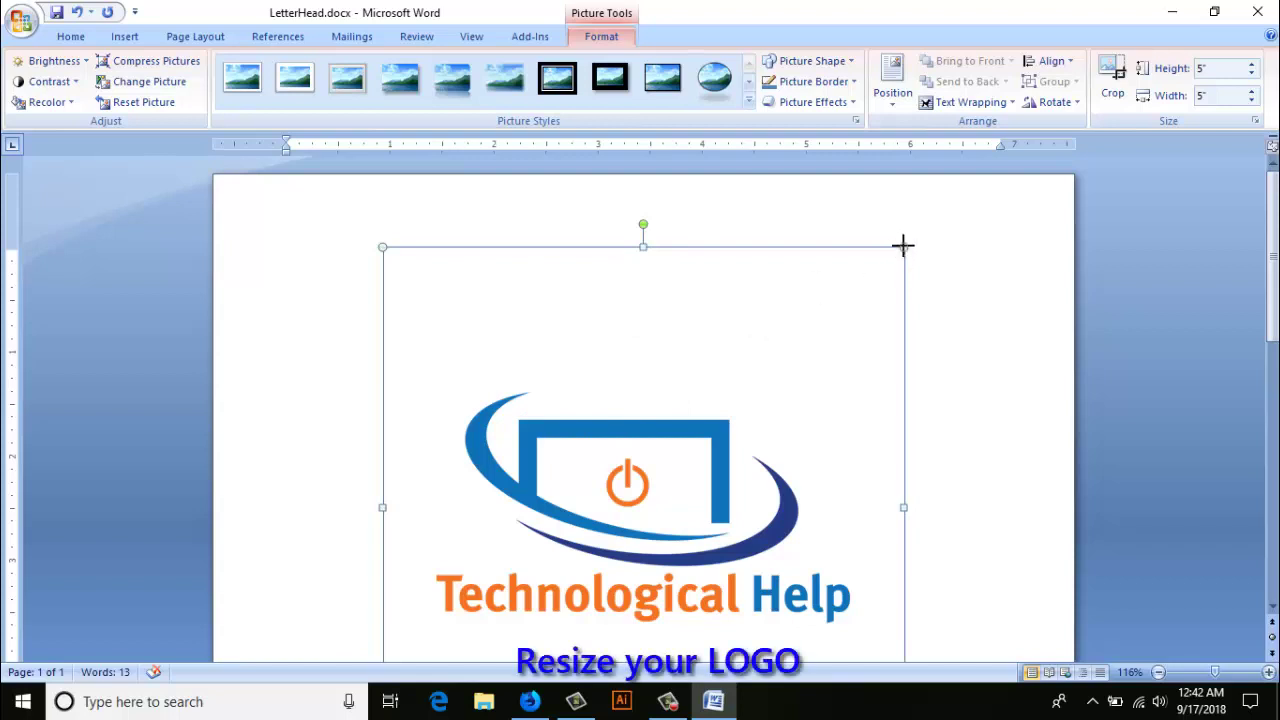
Step: Shrink the logo and crop its top, right and left edges to about 0.83" by 1.45"
left_click_drag(903, 247, 689, 478)
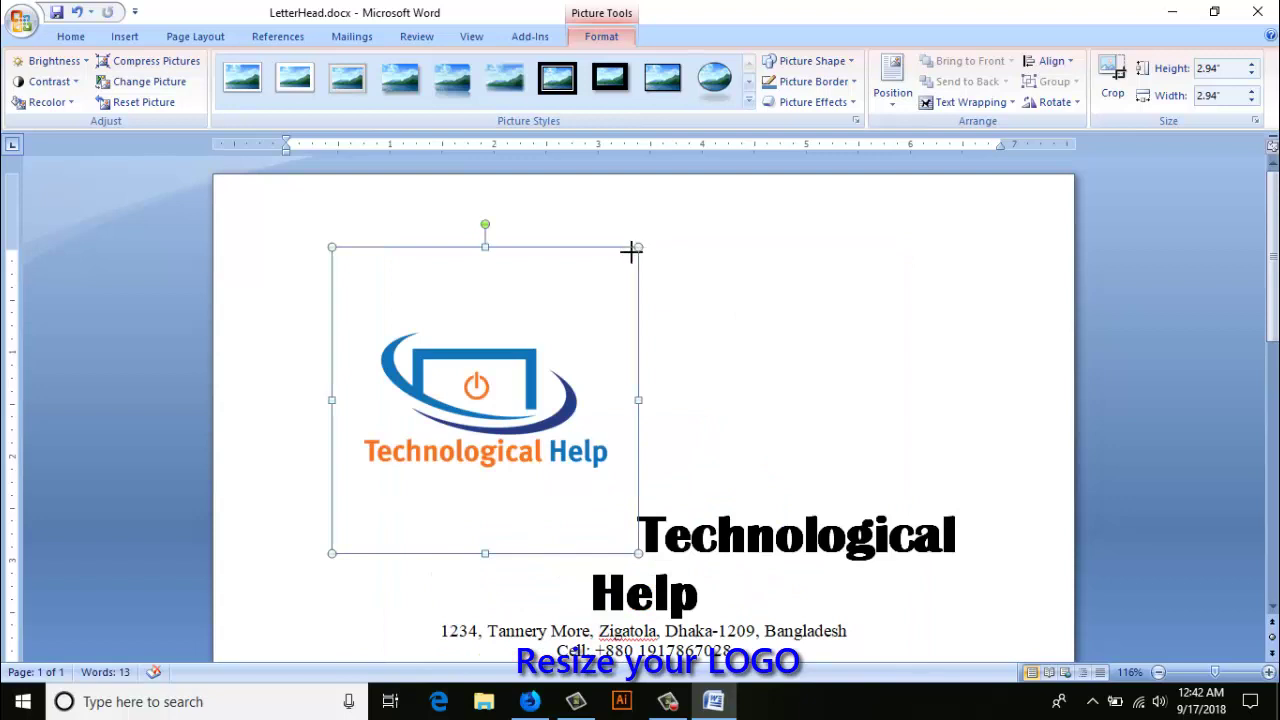
left_click_drag(631, 252, 490, 388)
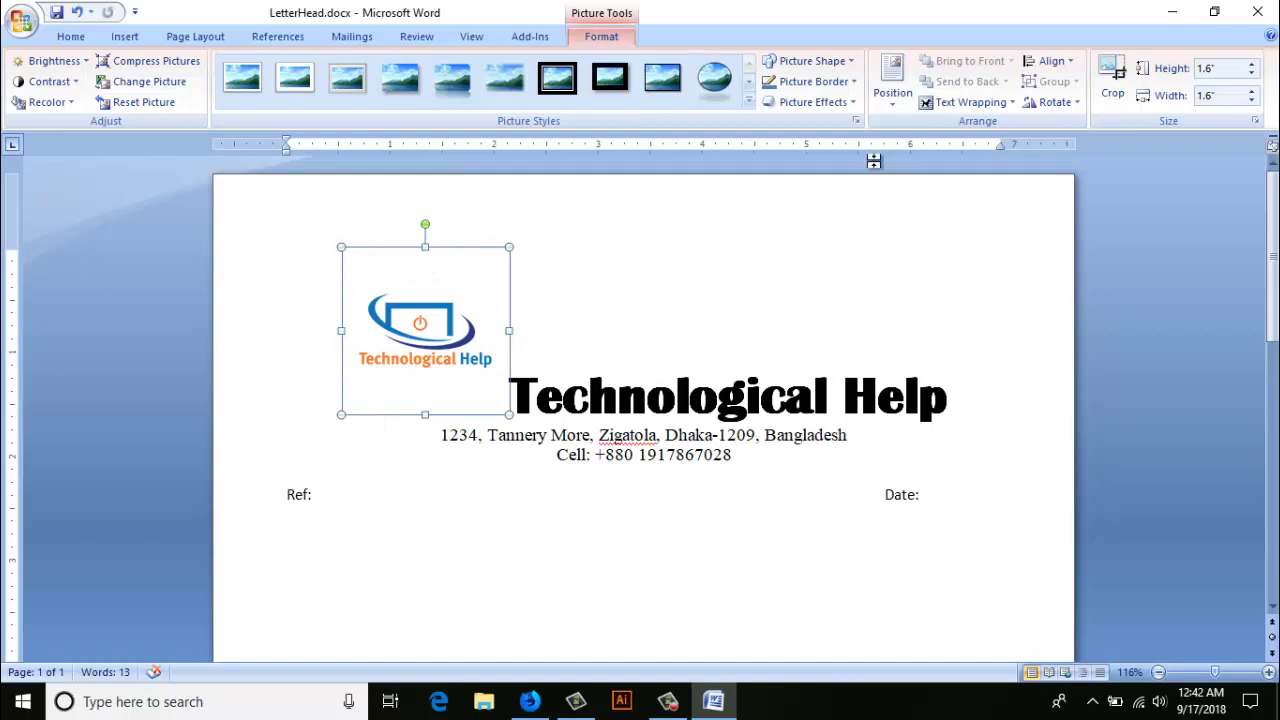
left_click(1112, 80)
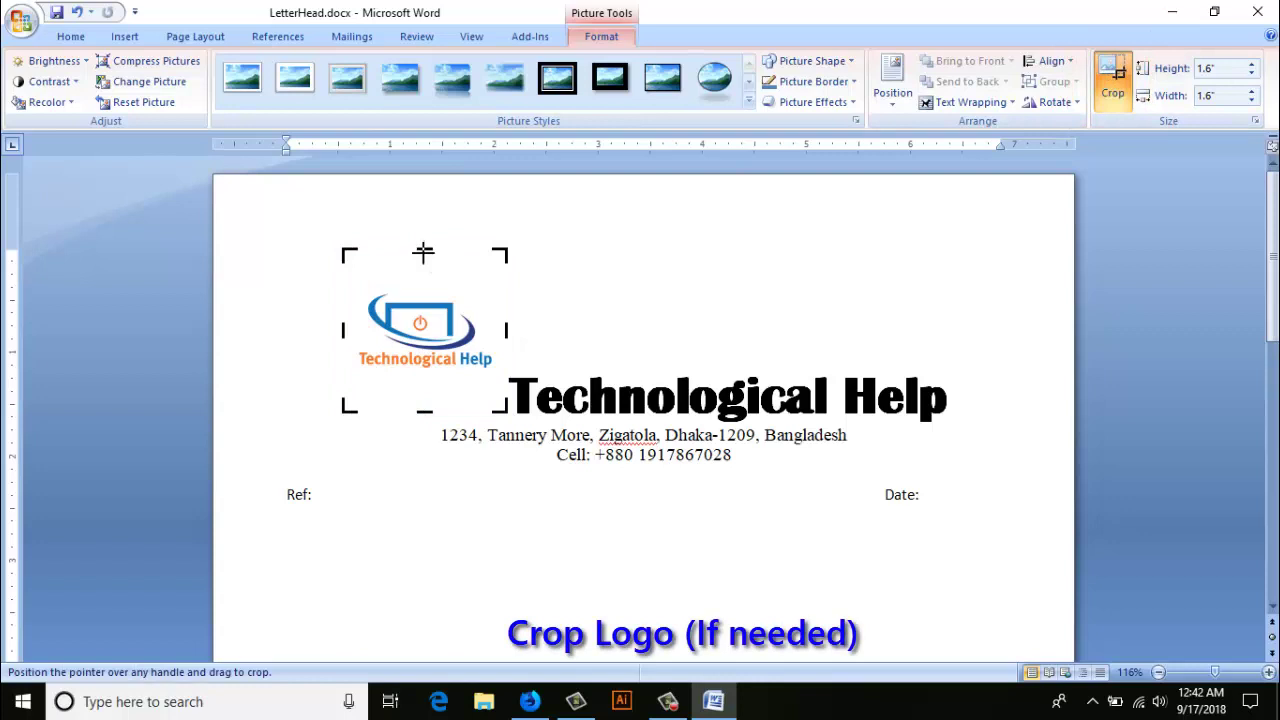
mouse_move(423, 253)
left_mouse_down()
mouse_move(420, 395)
mouse_move(425, 334)
left_mouse_up()
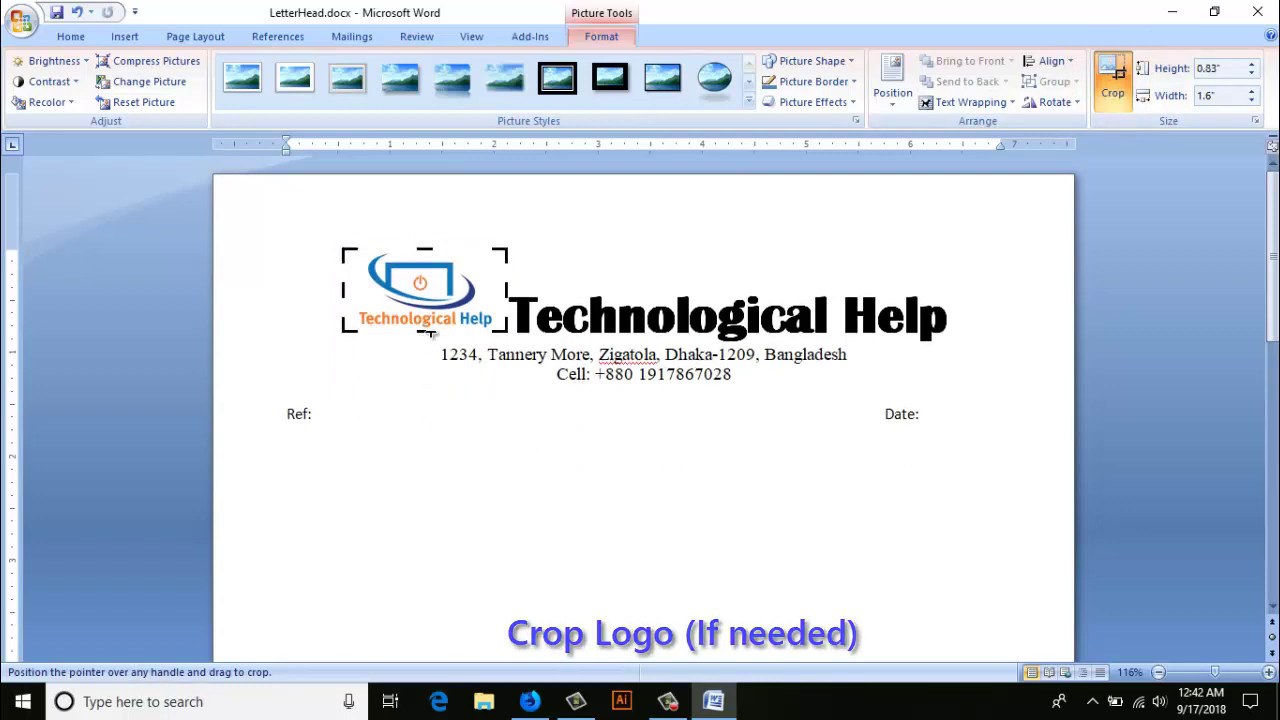
left_click_drag(497, 290, 488, 291)
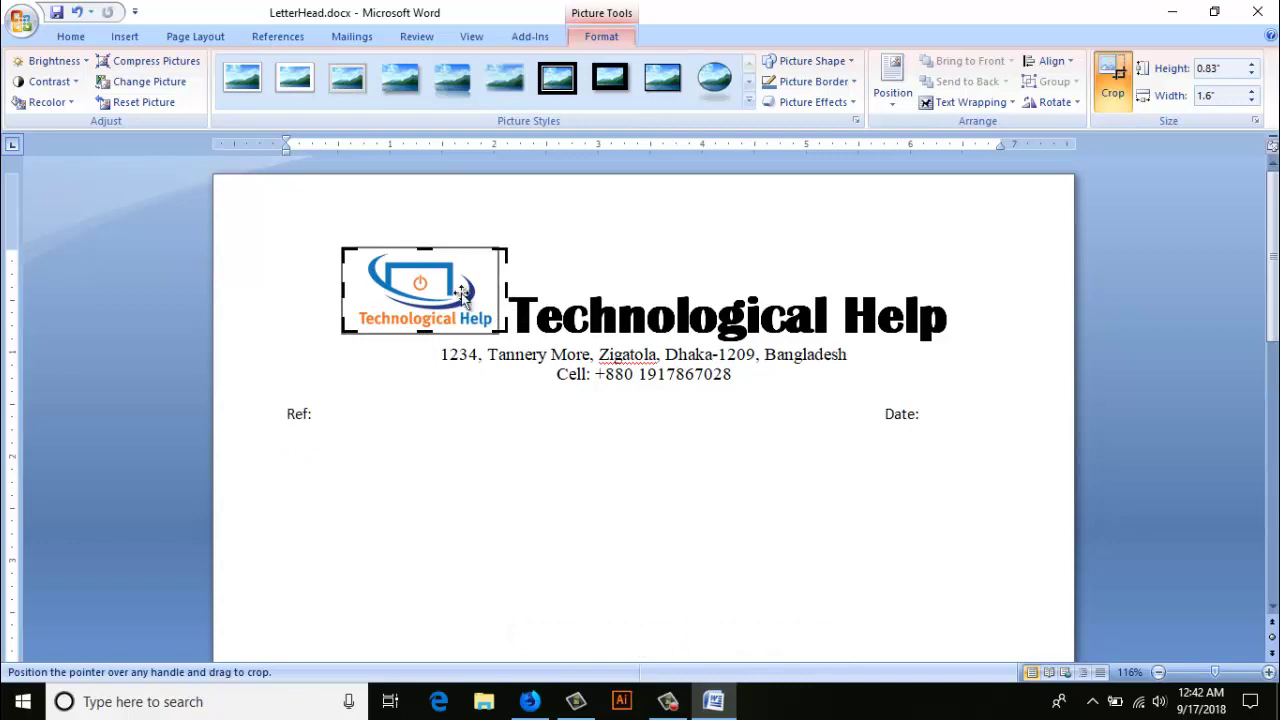
left_click_drag(349, 291, 357, 291)
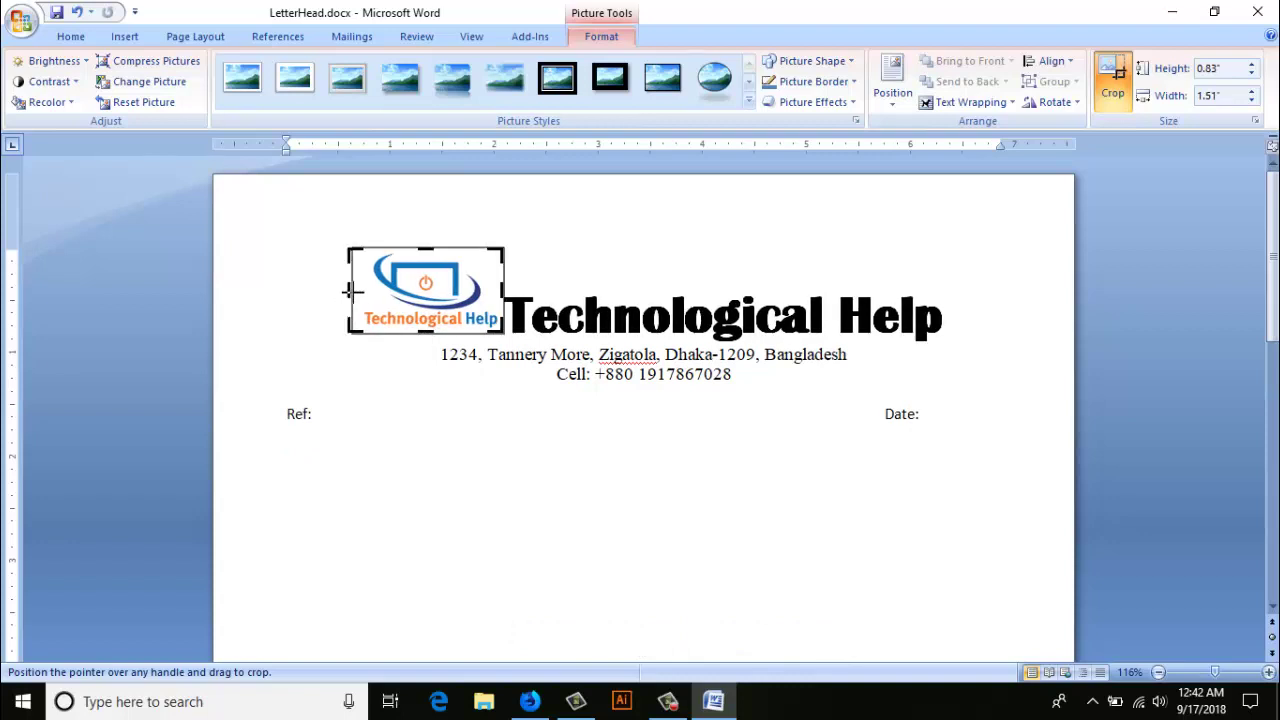
left_click(641, 296)
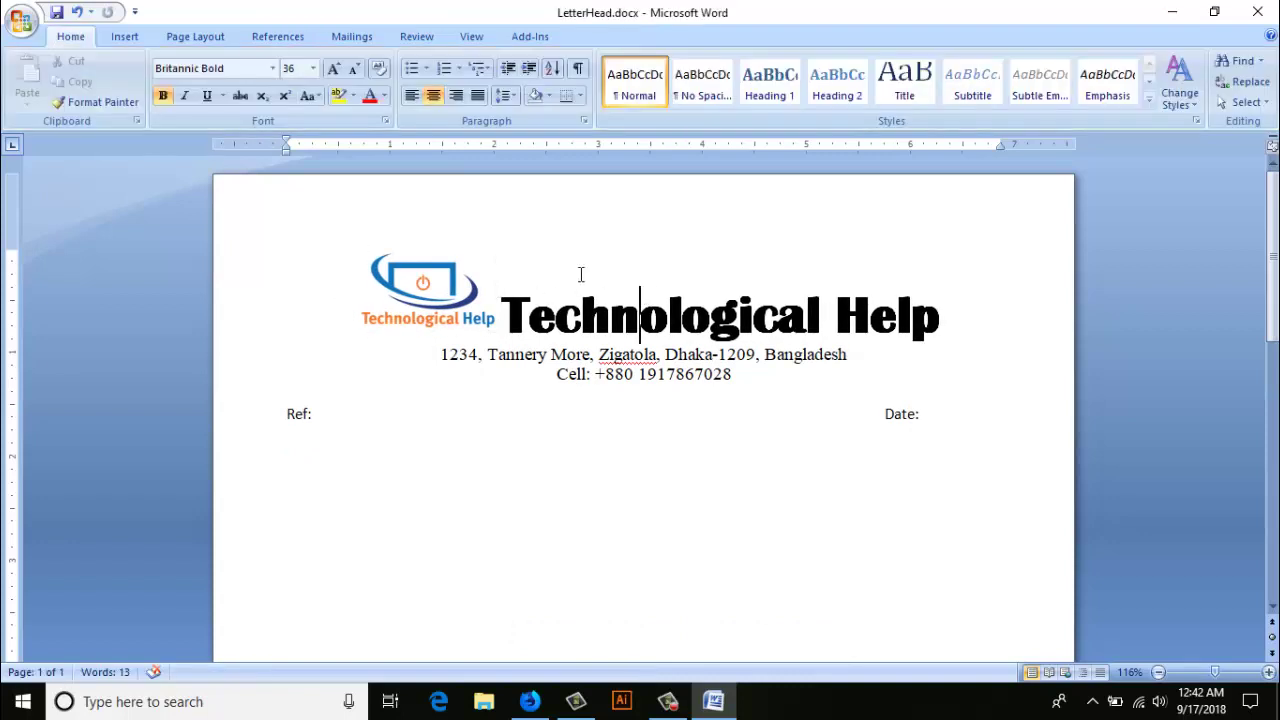
left_click(400, 285)
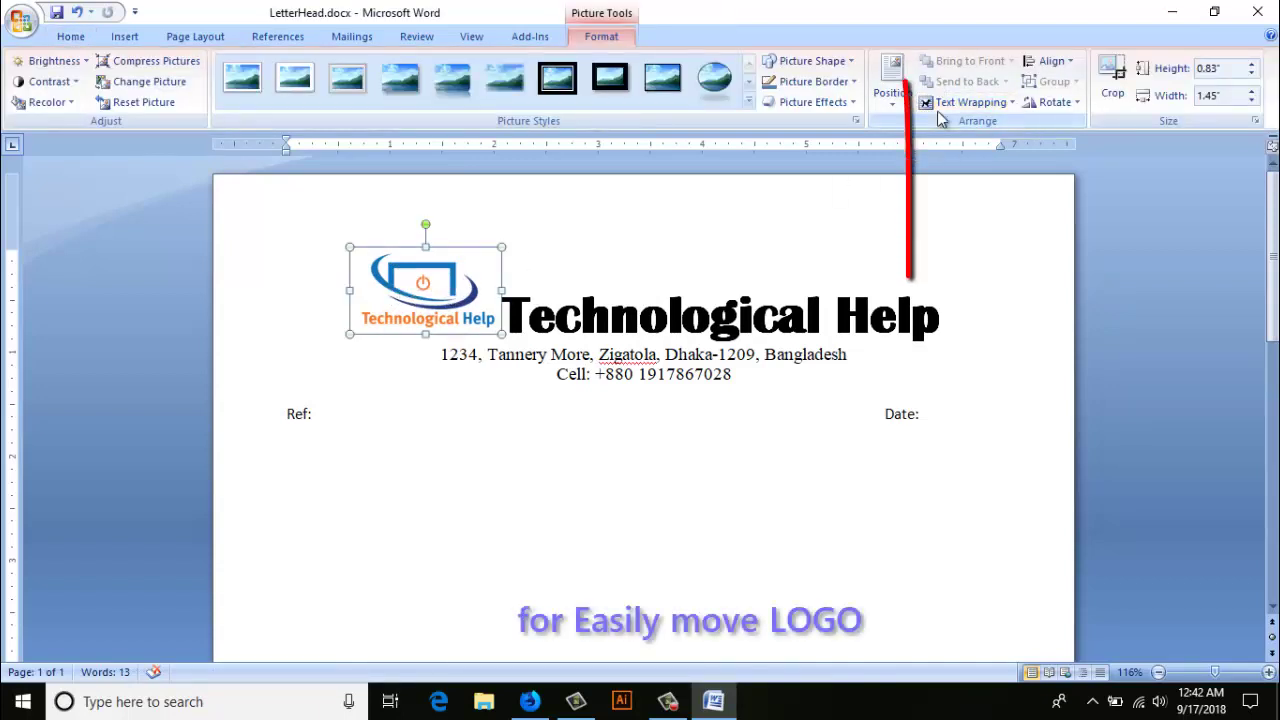
Step: Set the logo's wrapping to In Front of Text and position it at the left beside the heading
left_click(948, 103)
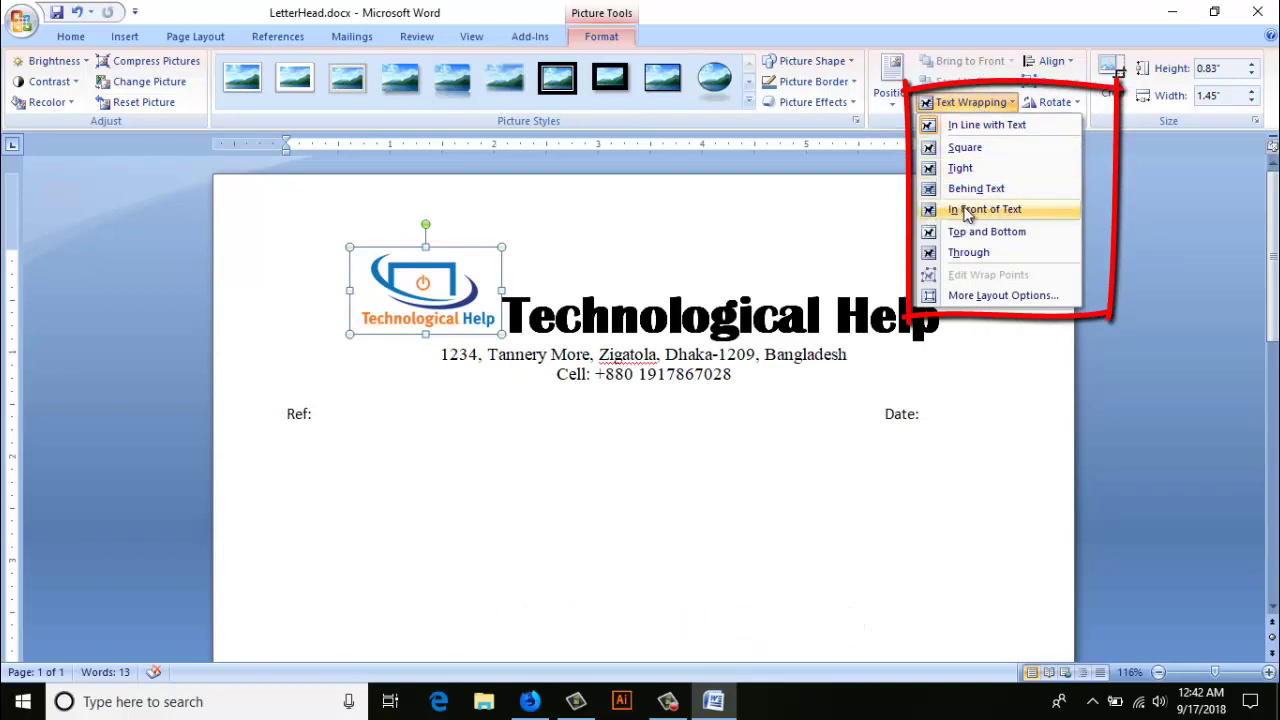
left_click(966, 210)
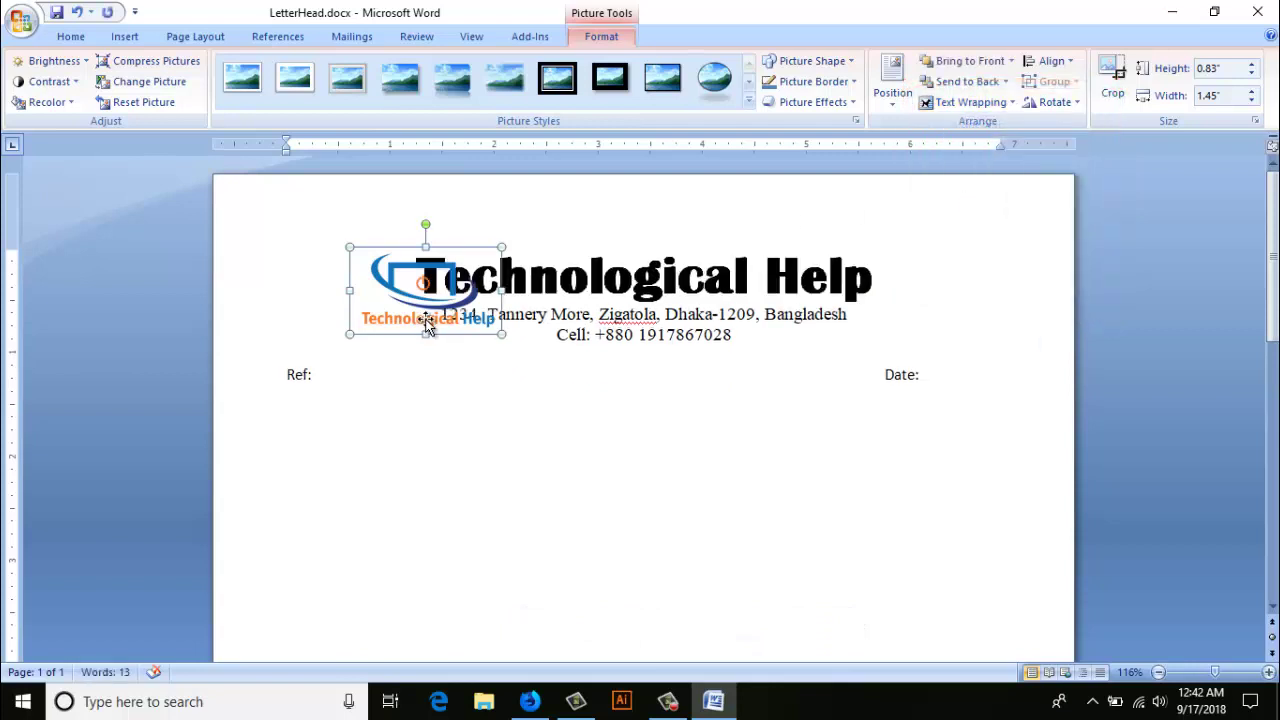
mouse_move(415, 318)
left_mouse_down()
mouse_move(336, 313)
mouse_move(369, 283)
left_mouse_up()
left_click(440, 347)
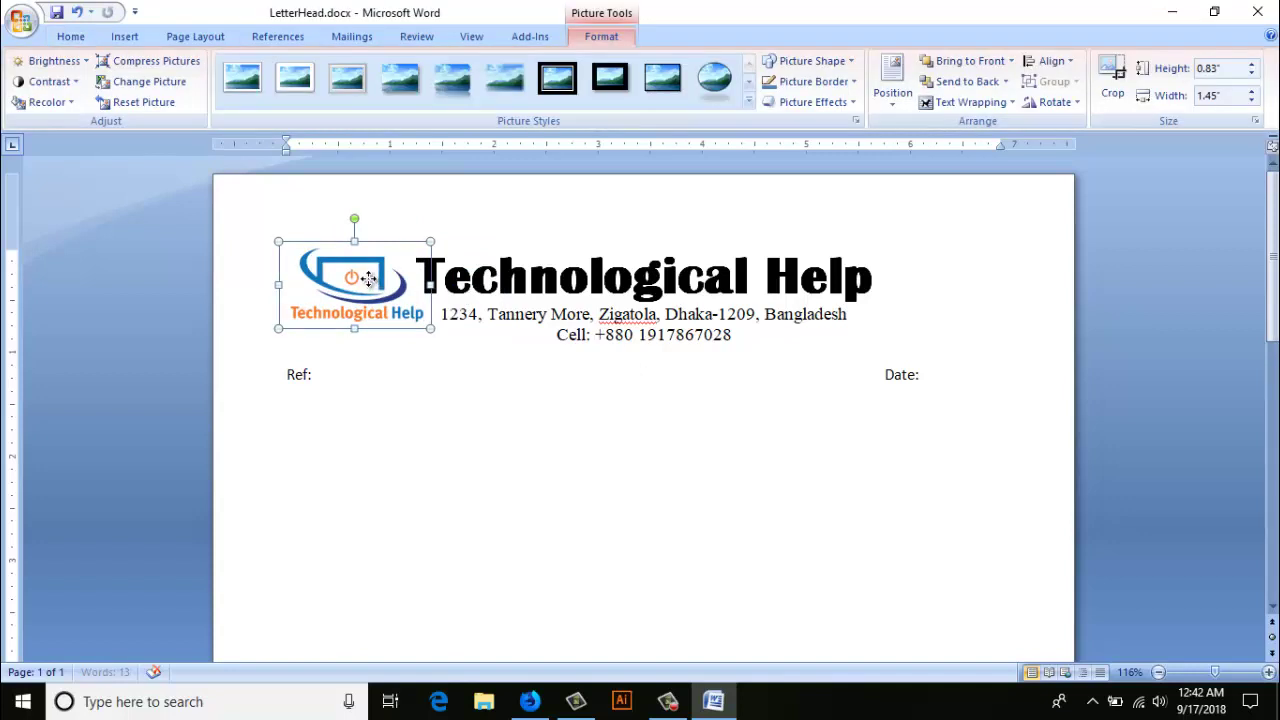
key("Up")
left_click(434, 358)
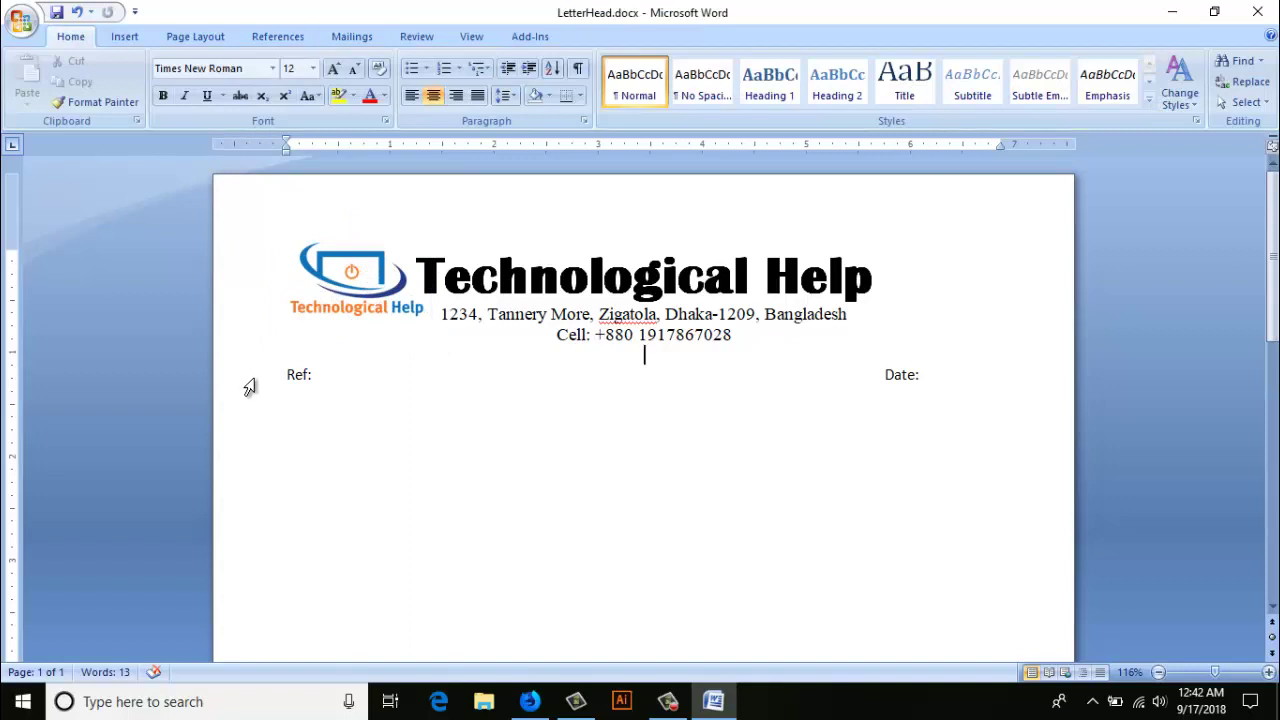
Step: Draw a straight line across the page below the address and give it a 1½ pt weight
left_click(125, 40)
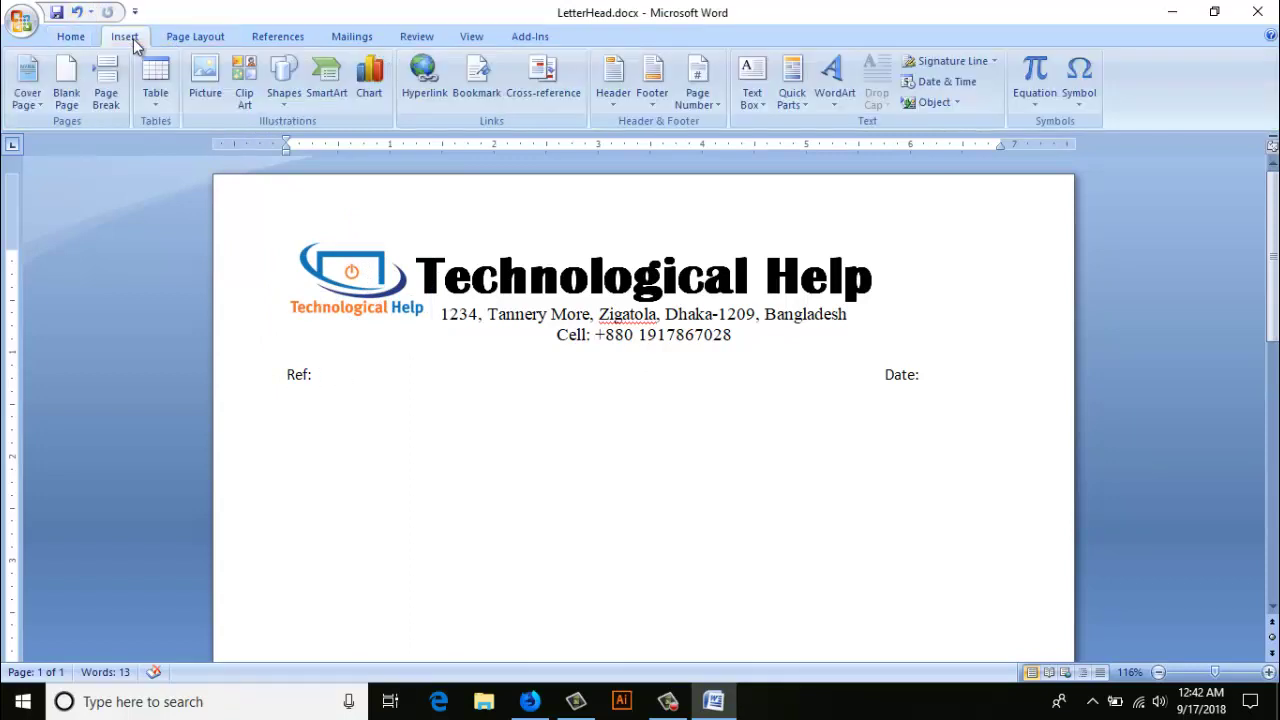
left_click(282, 98)
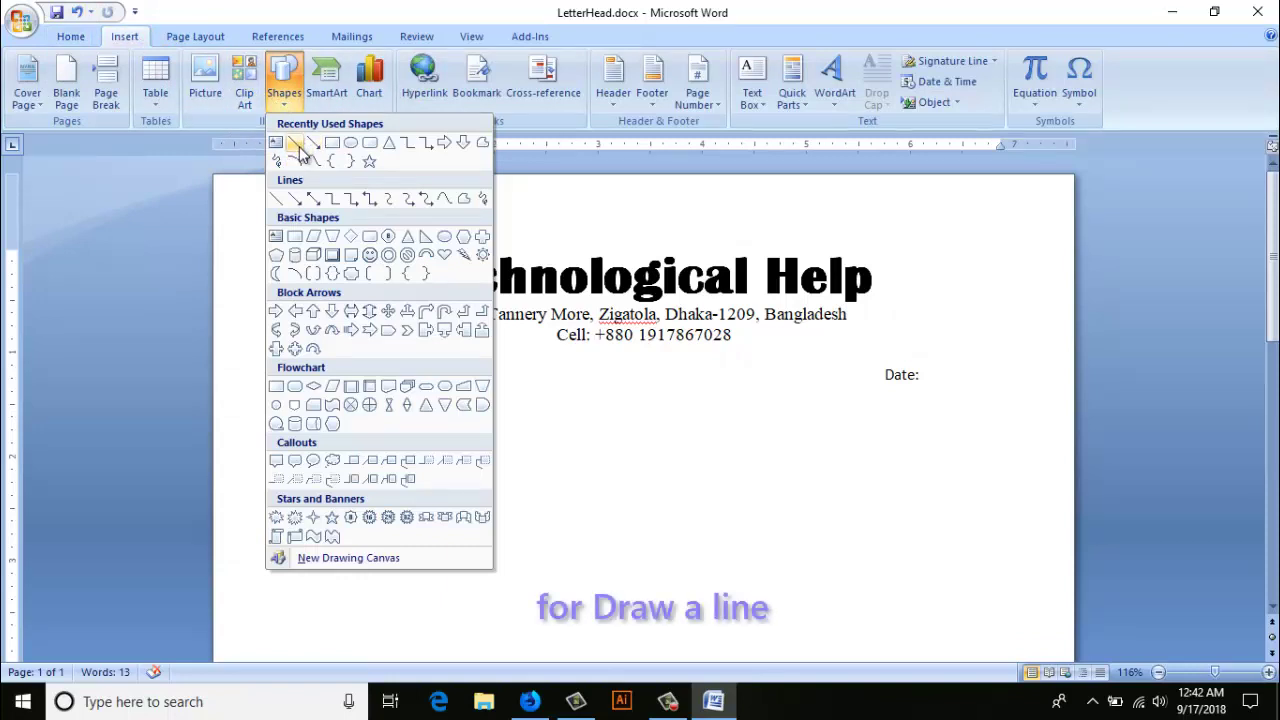
left_click(296, 145)
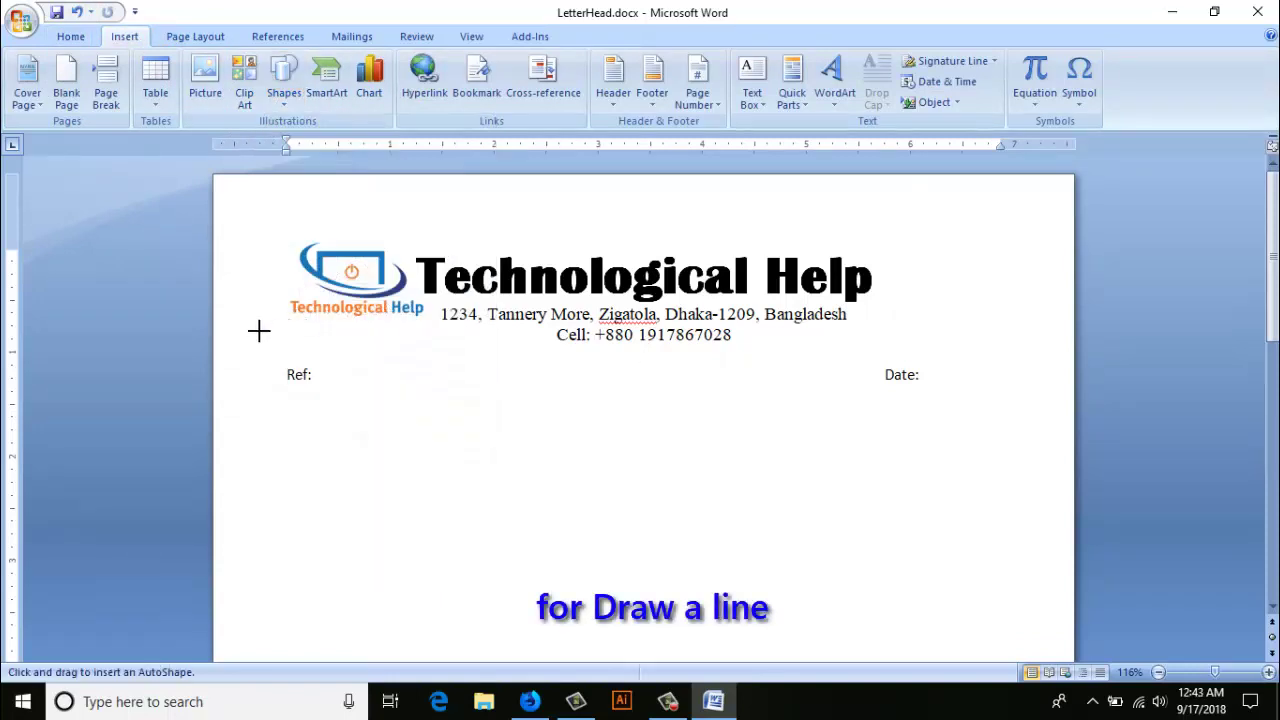
left_click_drag(218, 350, 1074, 351)
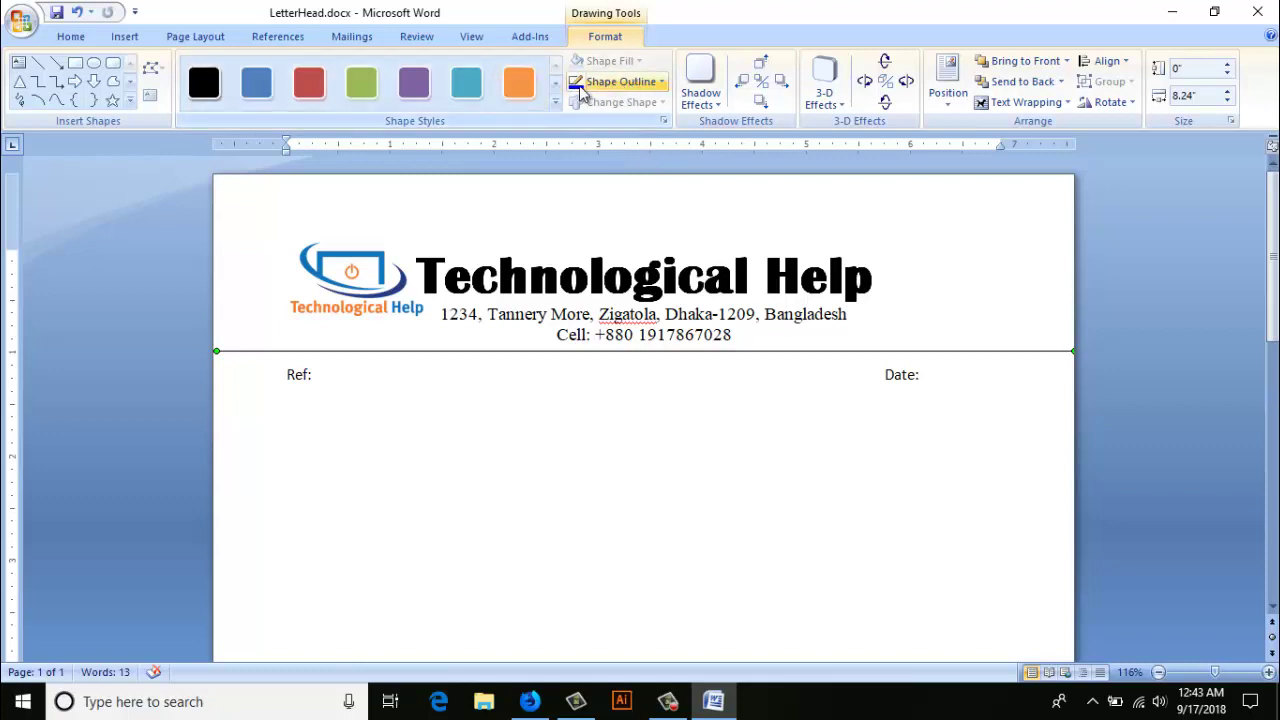
left_click(645, 88)
mouse_move(645, 287)
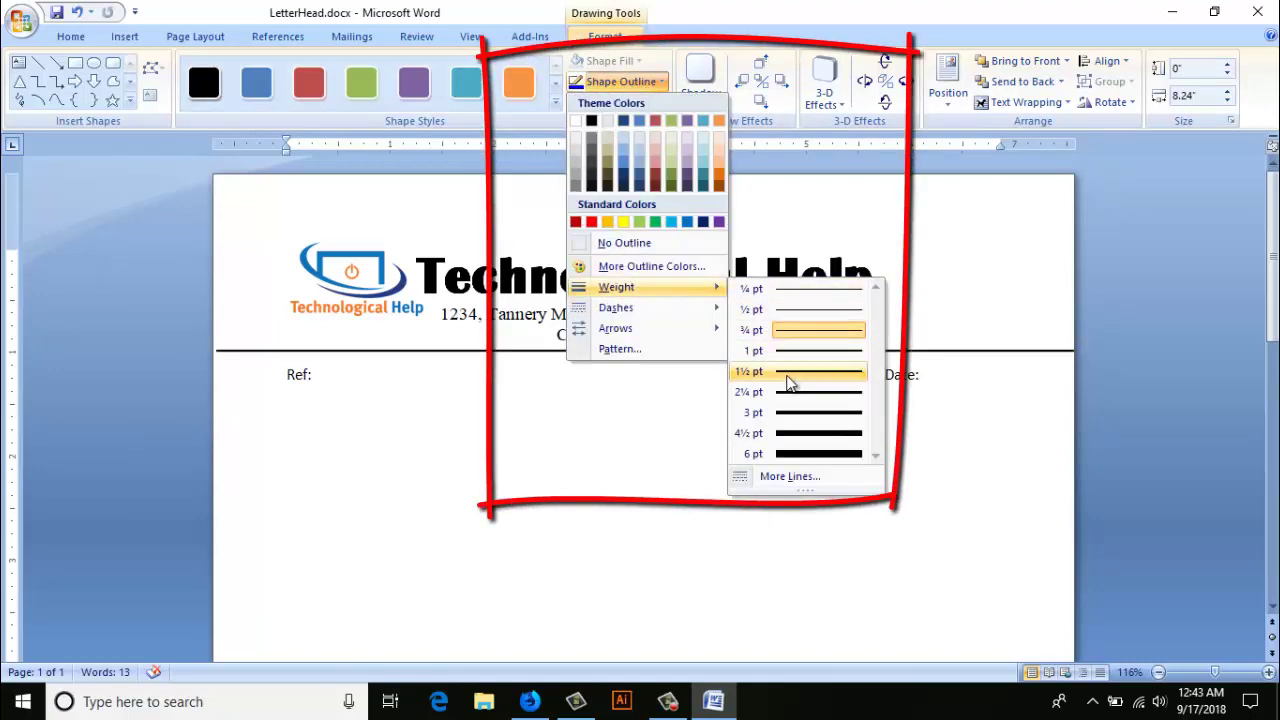
left_click(787, 372)
Step: Format the Ref/Date line as 12 pt italic Times New Roman
left_click(310, 374)
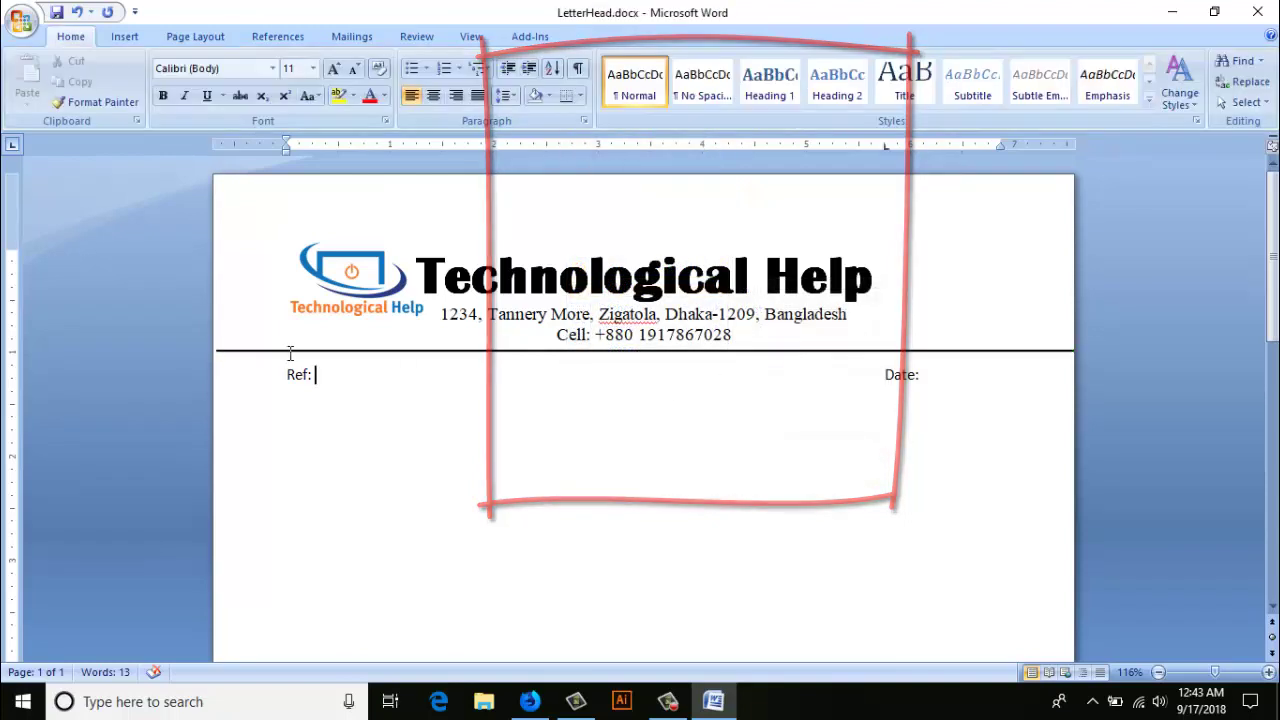
left_click(268, 383)
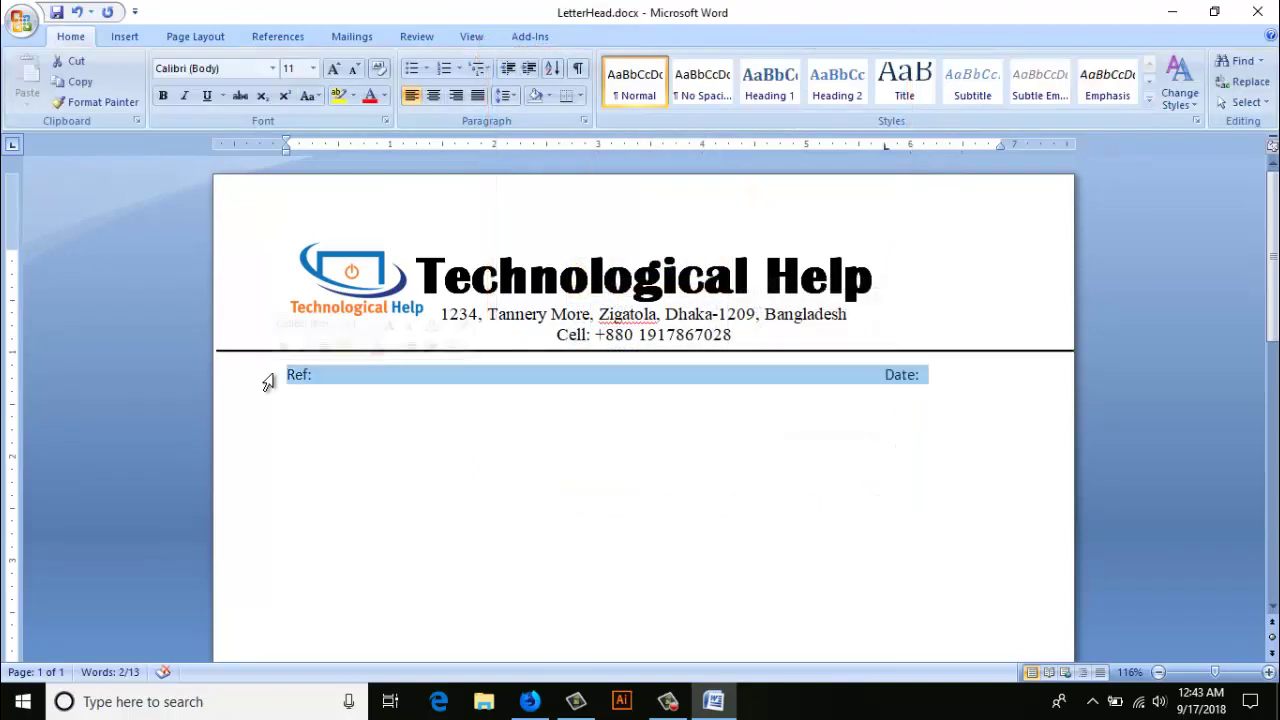
left_click(331, 70)
left_click(187, 98)
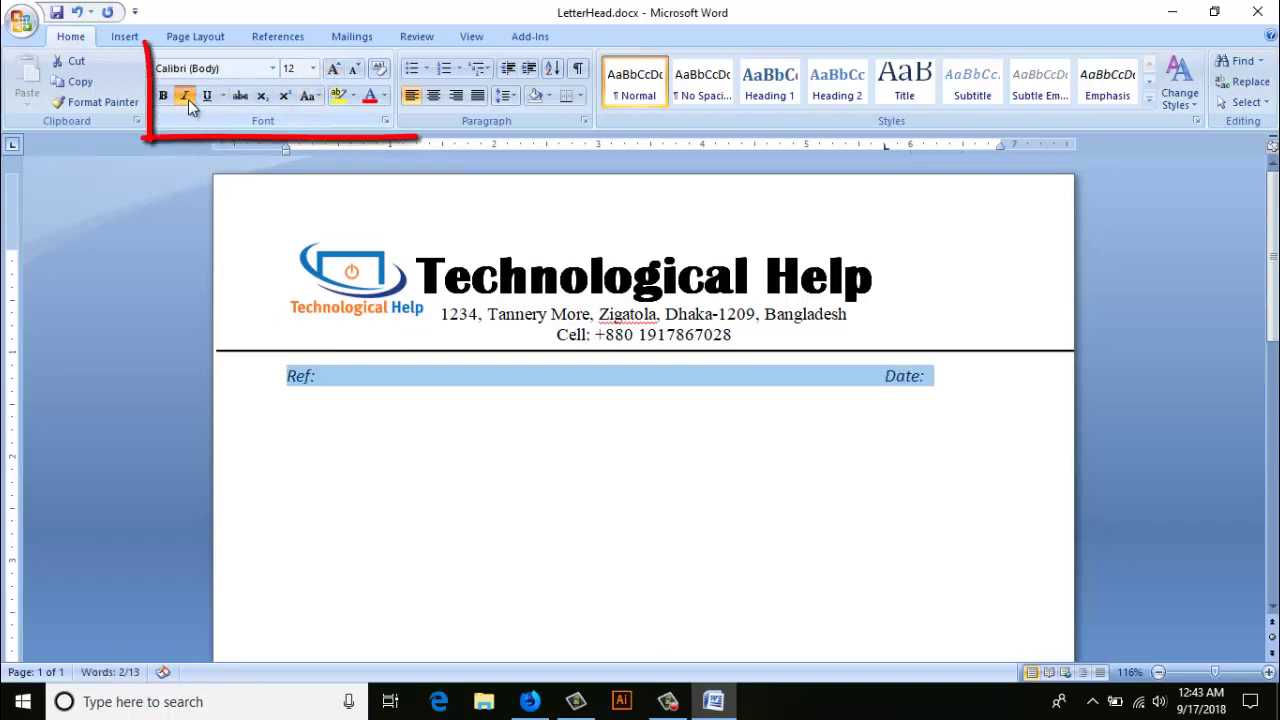
left_click(272, 68)
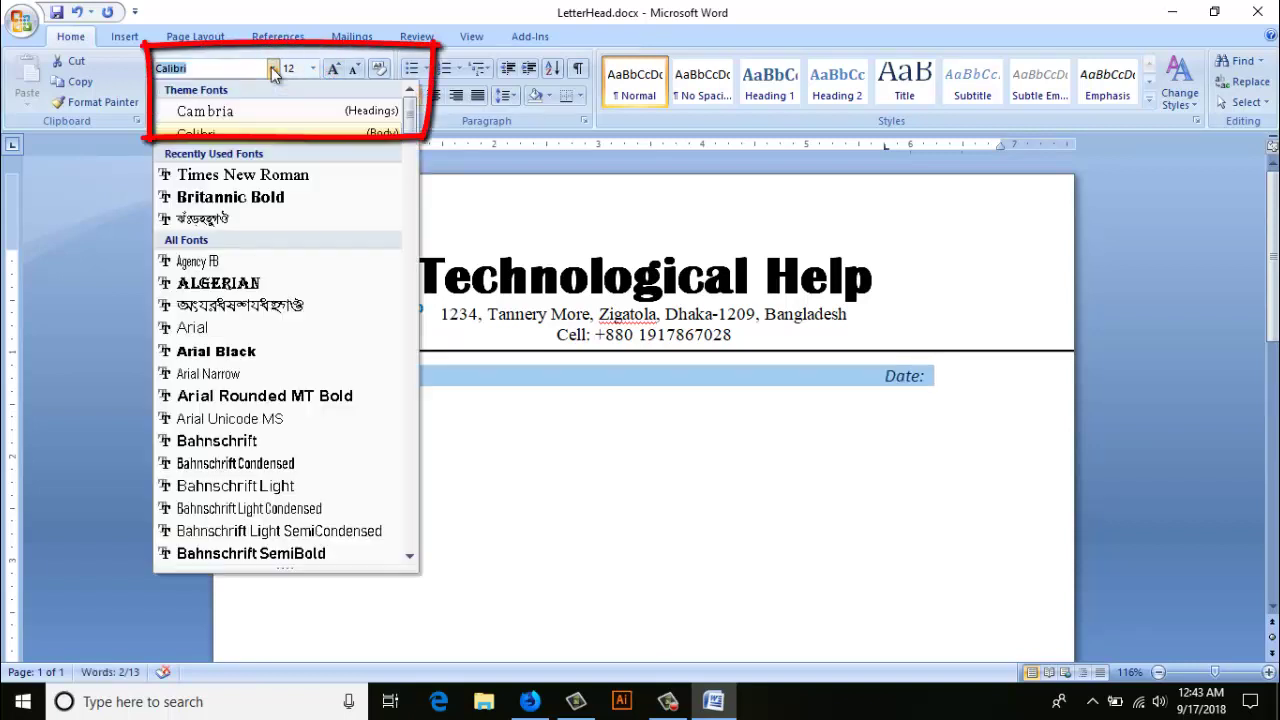
left_click(275, 175)
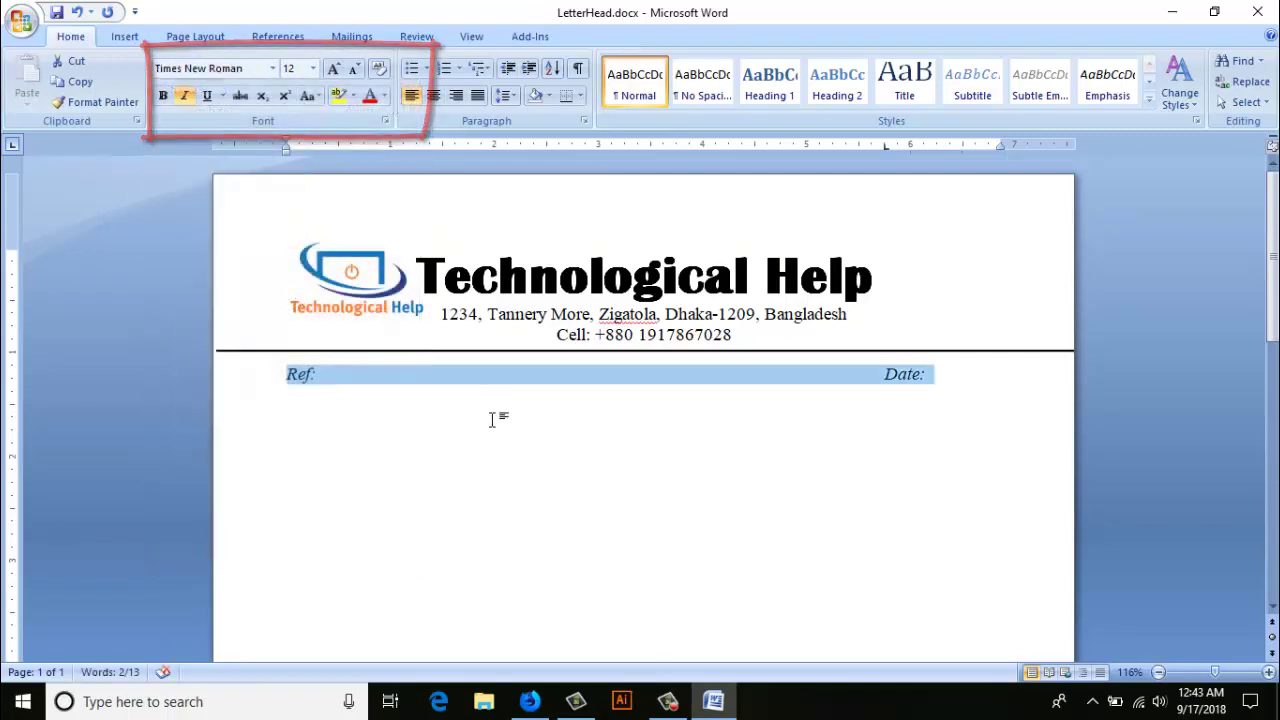
Step: Delete the empty line above the Ref/Date line
left_click(321, 372)
left_click(302, 358)
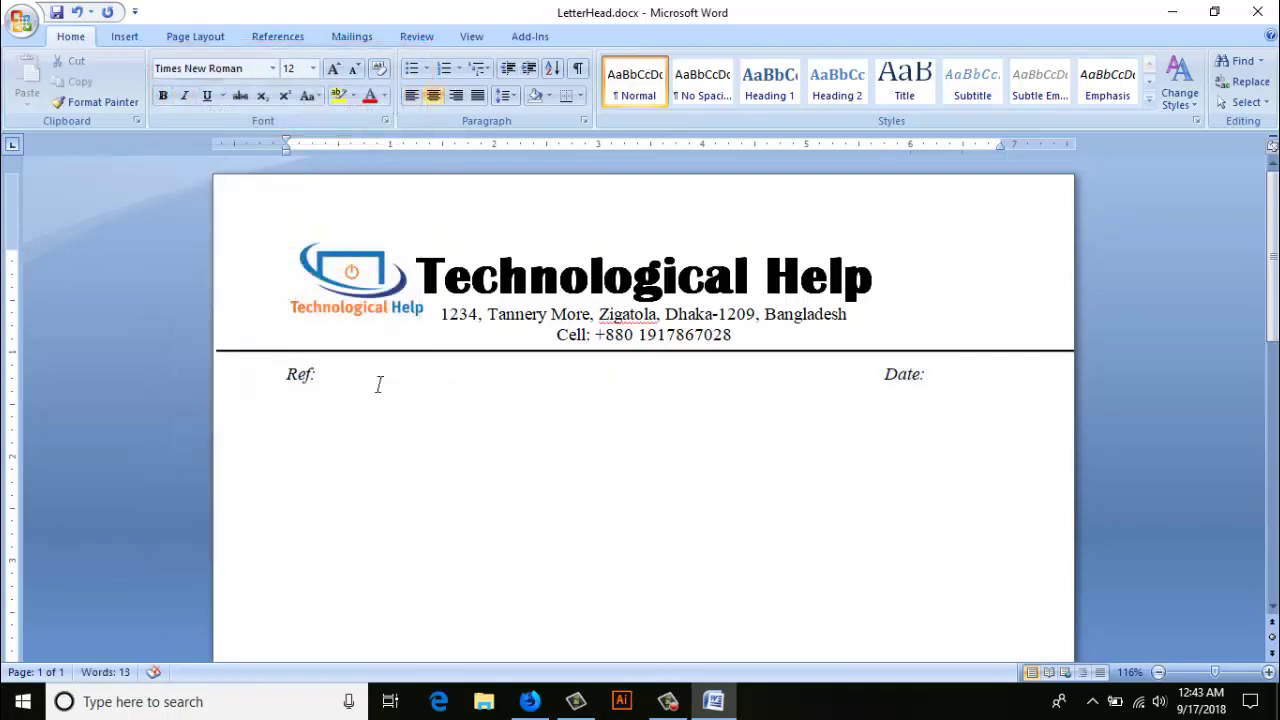
key("BackSpace")
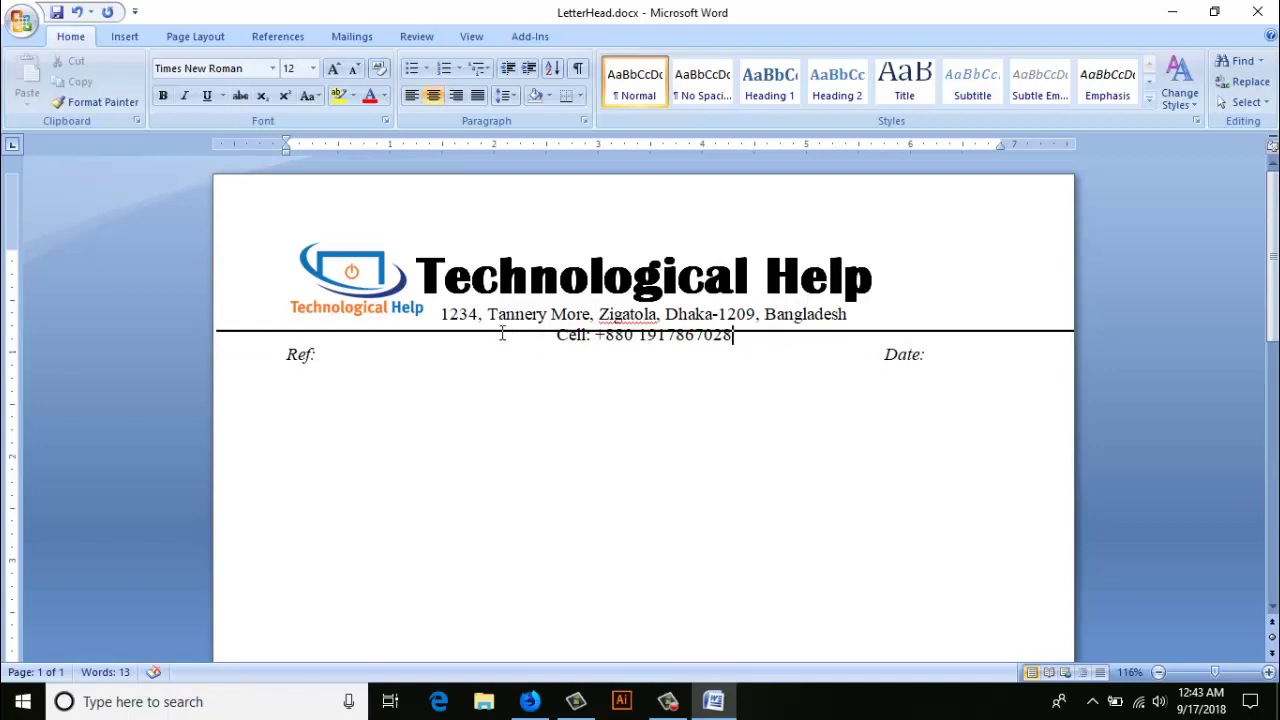
Step: Drag the rule down under the cell number and set 6 pt spacing before the Ref/Date paragraph
left_click_drag(501, 331, 501, 345)
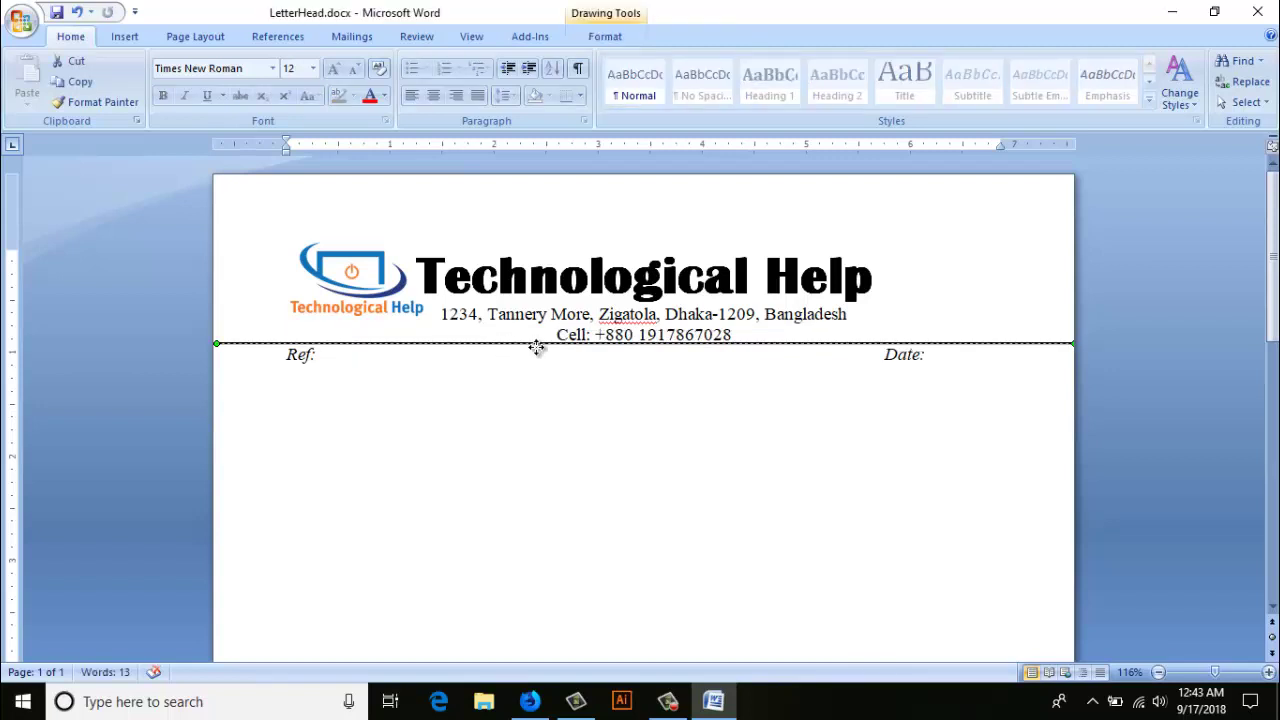
left_click(537, 355)
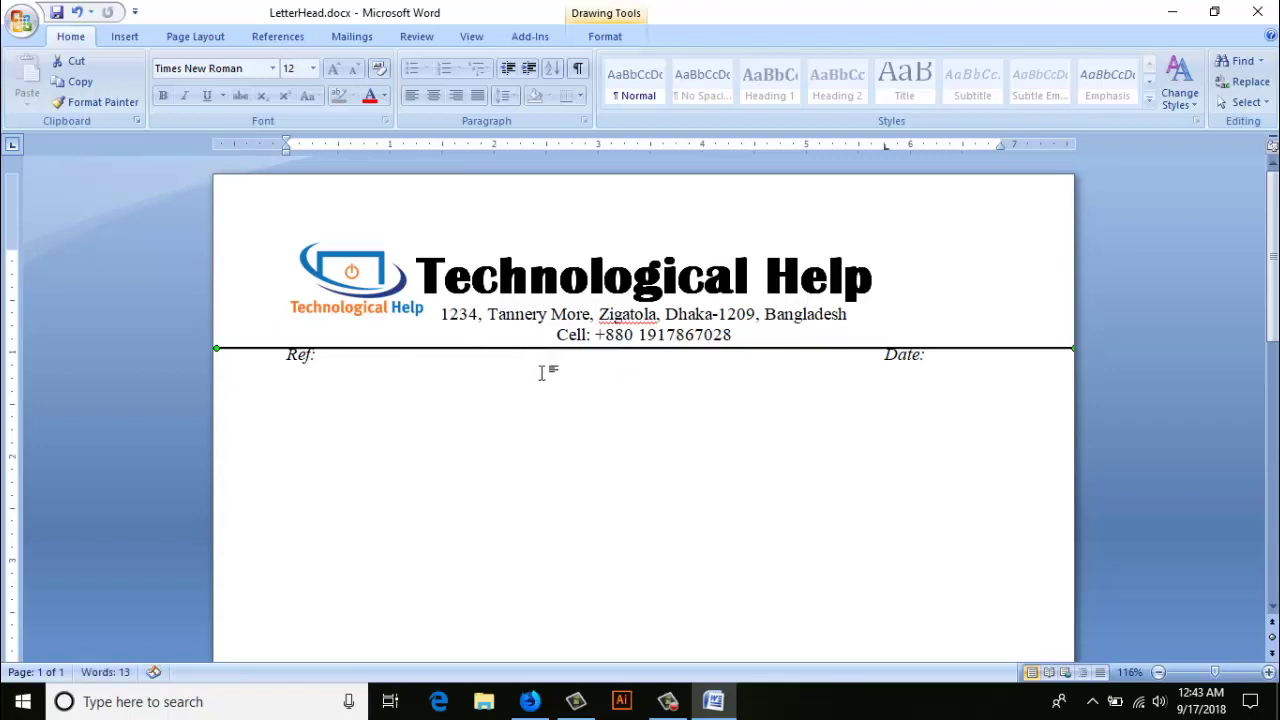
left_click_drag(436, 355, 1003, 366)
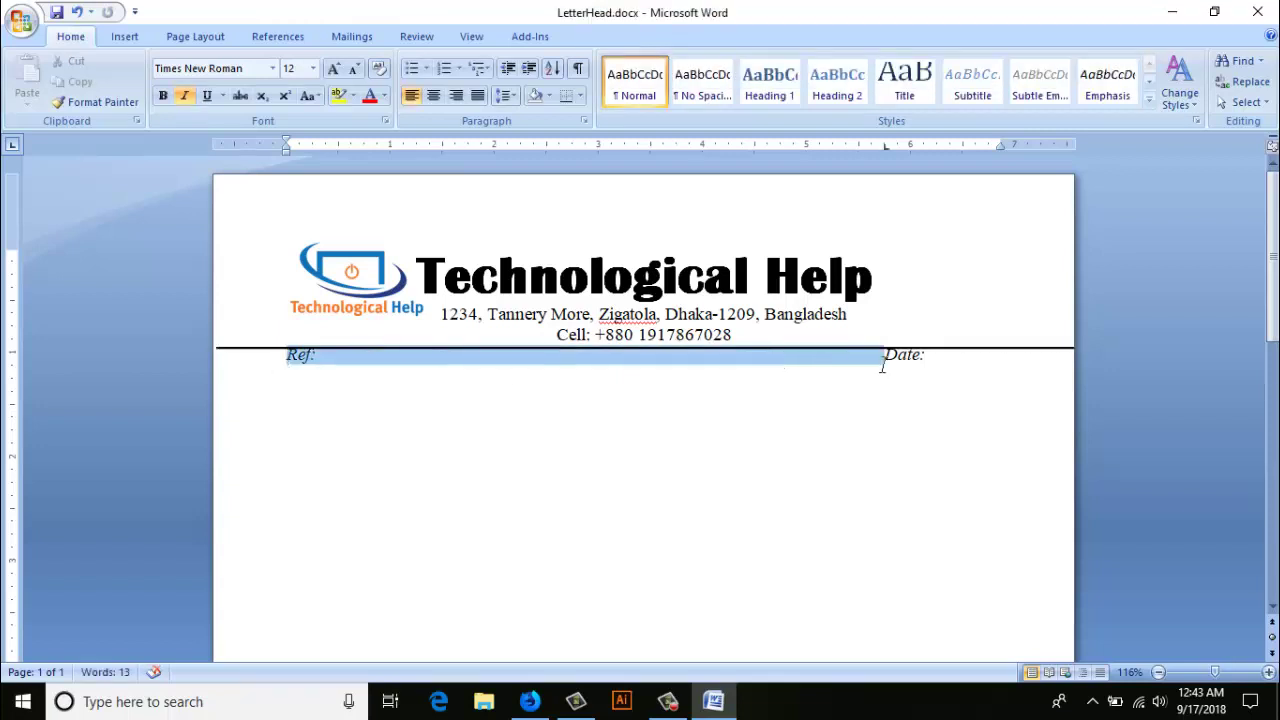
left_click(584, 122)
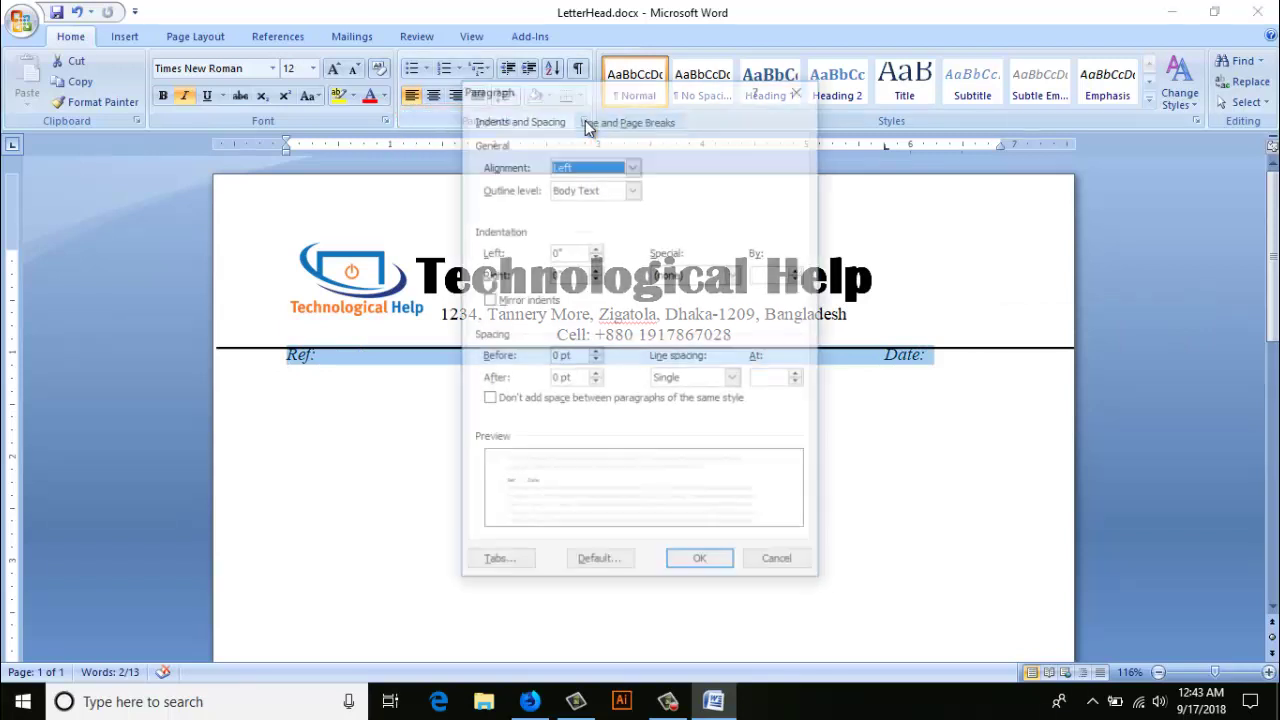
left_click(595, 352)
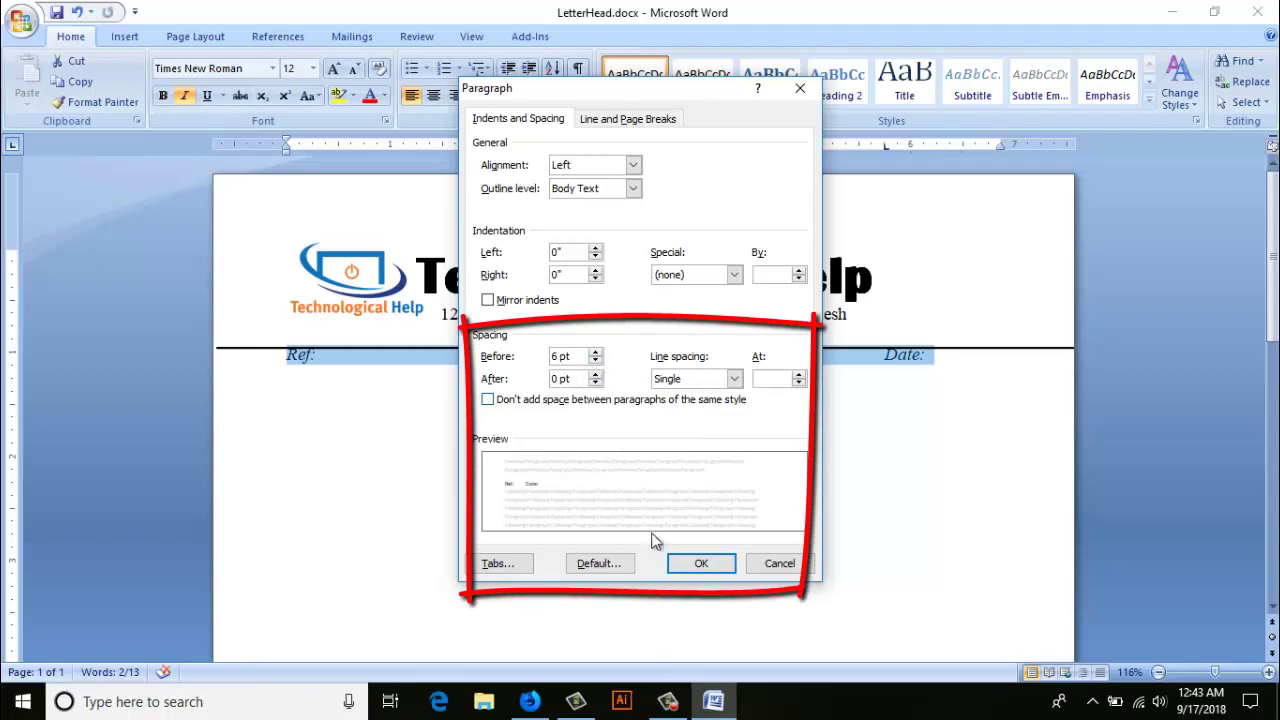
Step: Apply the 6 pt spacing, then nudge the horizontal rule down a few pixels
left_click(706, 563)
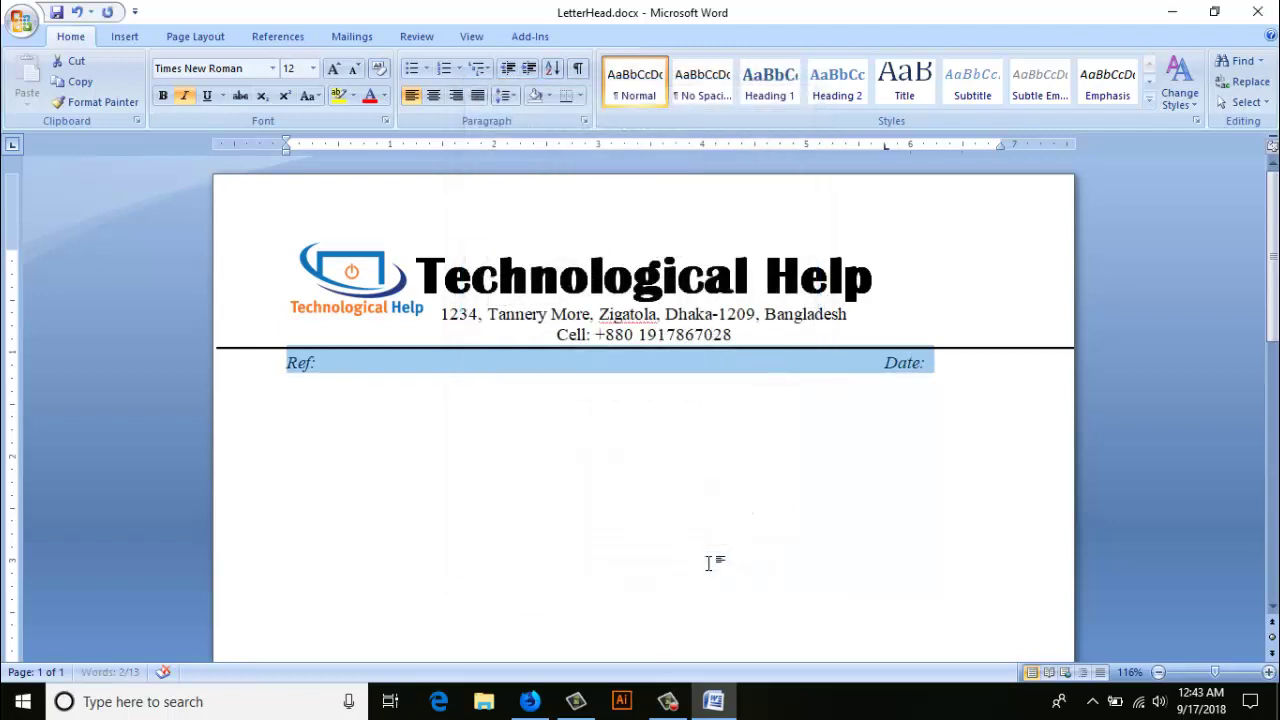
left_click(586, 394)
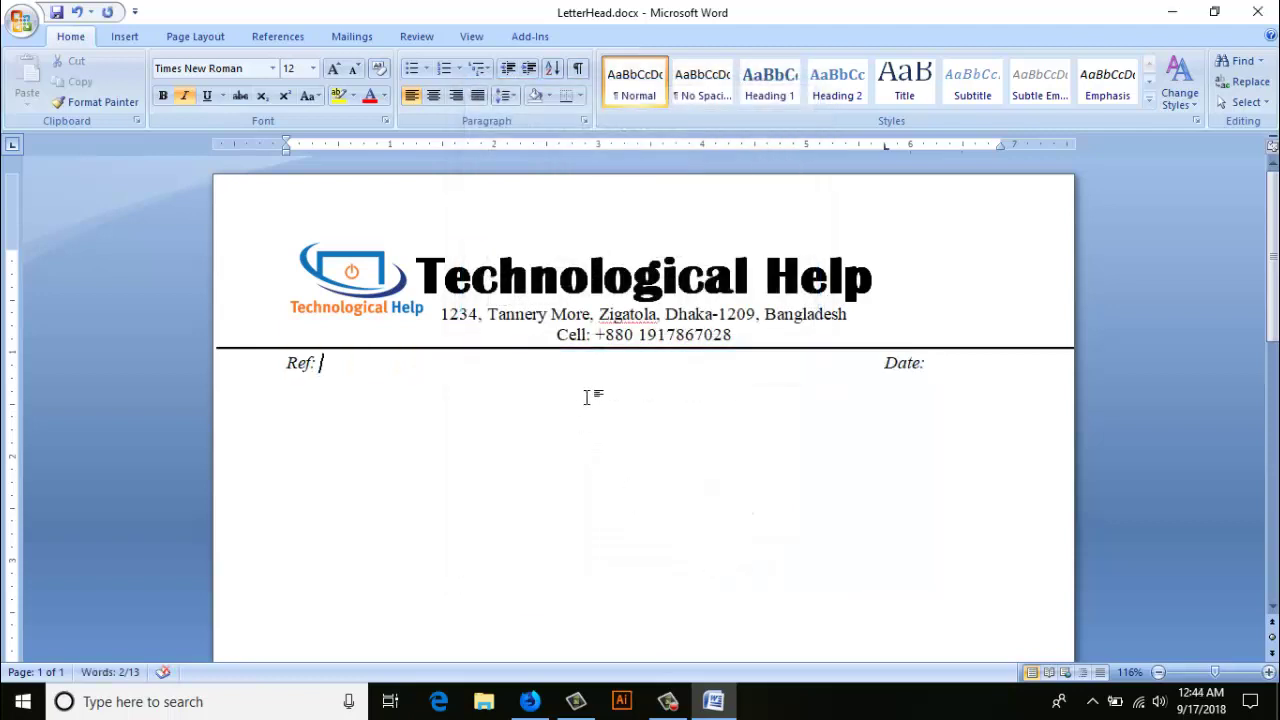
left_click(604, 349)
left_click_drag(604, 349, 601, 352)
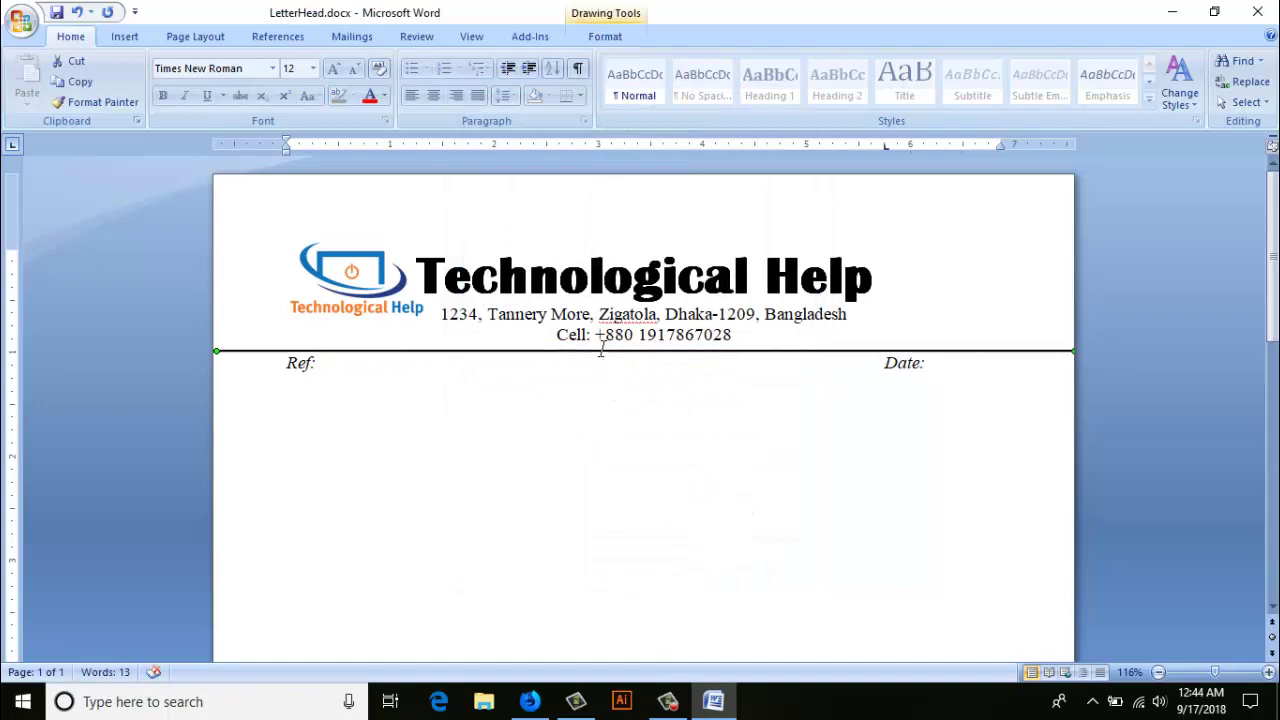
left_click(341, 369)
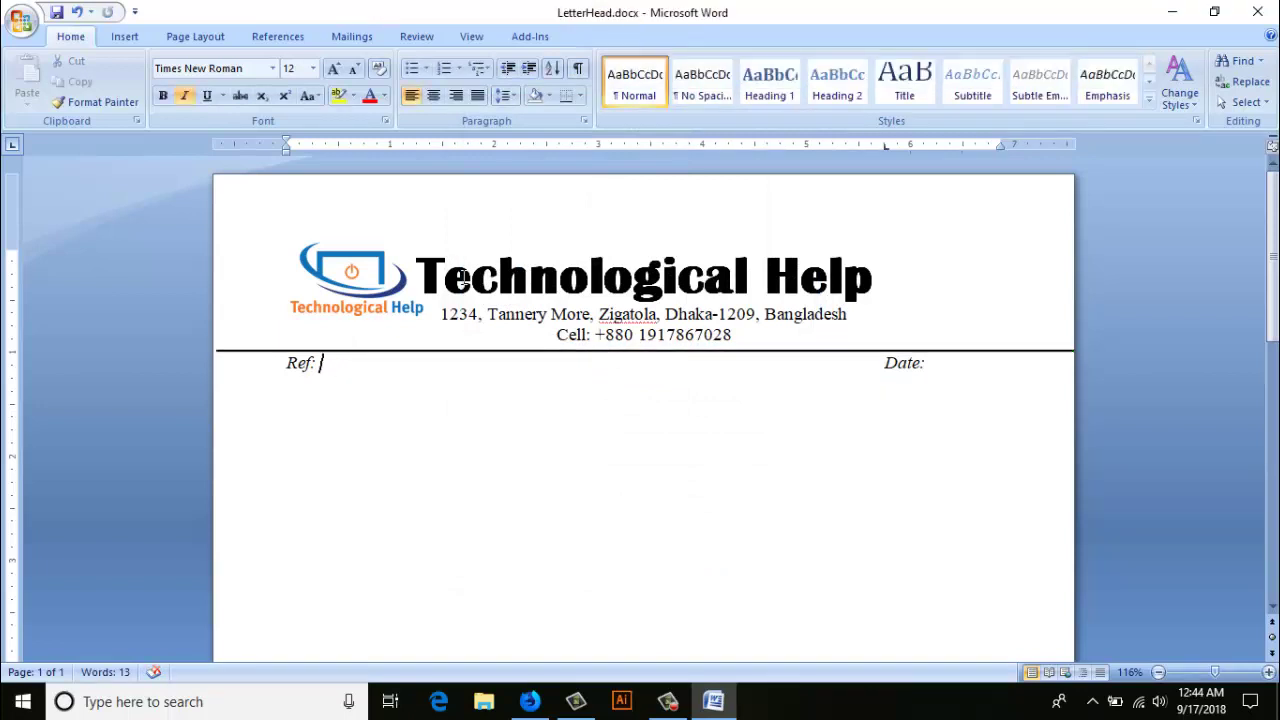
Step: Colour the heading word 'Technological' orange
left_click(473, 266)
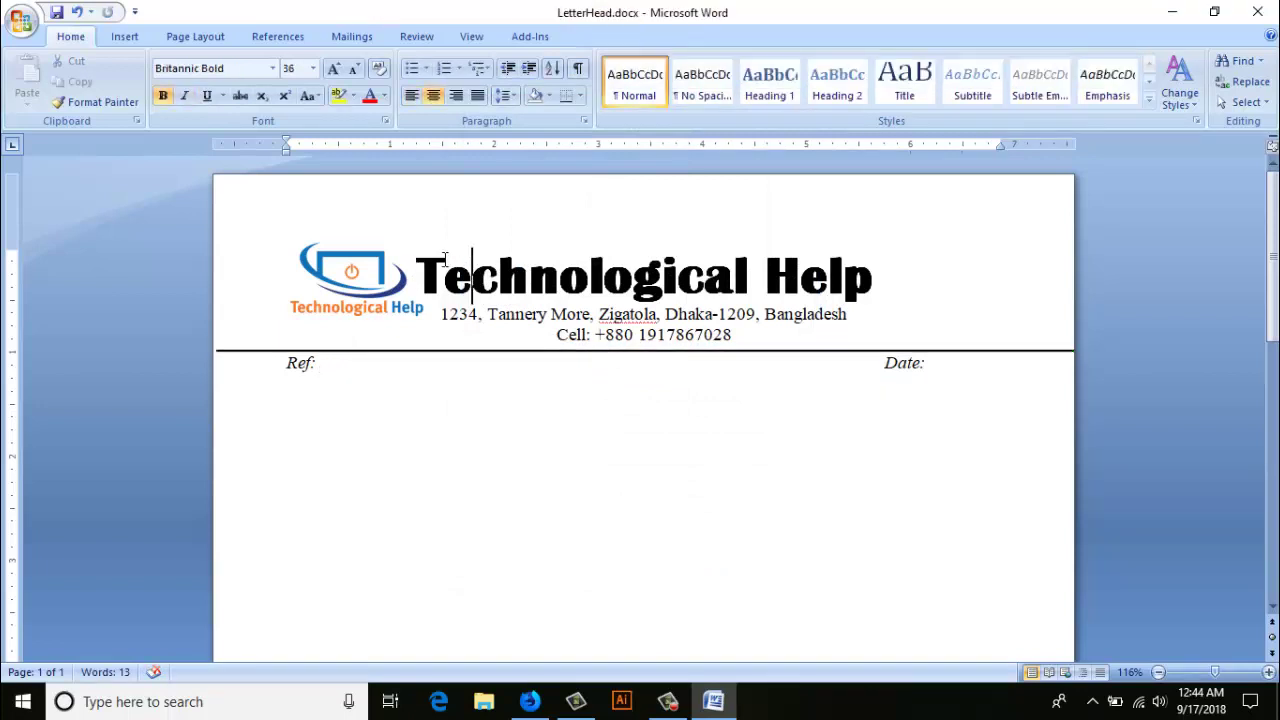
left_click_drag(747, 275, 418, 277)
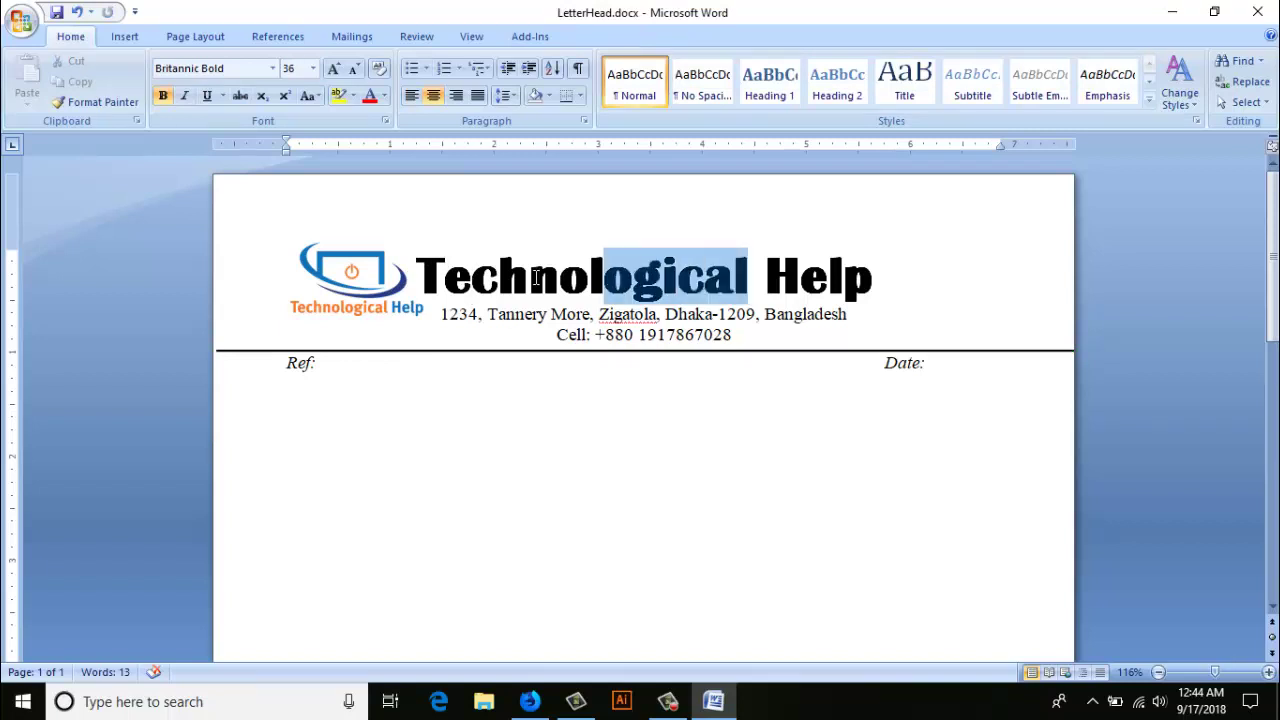
left_click(384, 95)
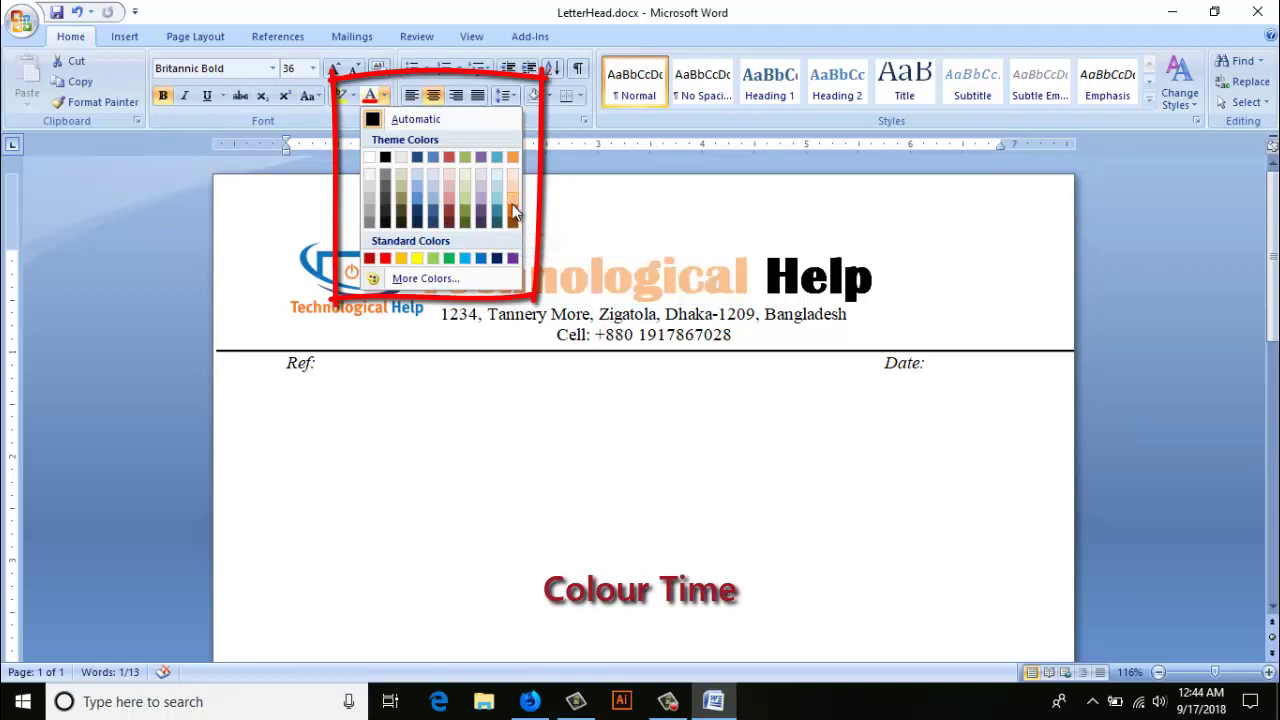
left_click(514, 210)
left_click(770, 284)
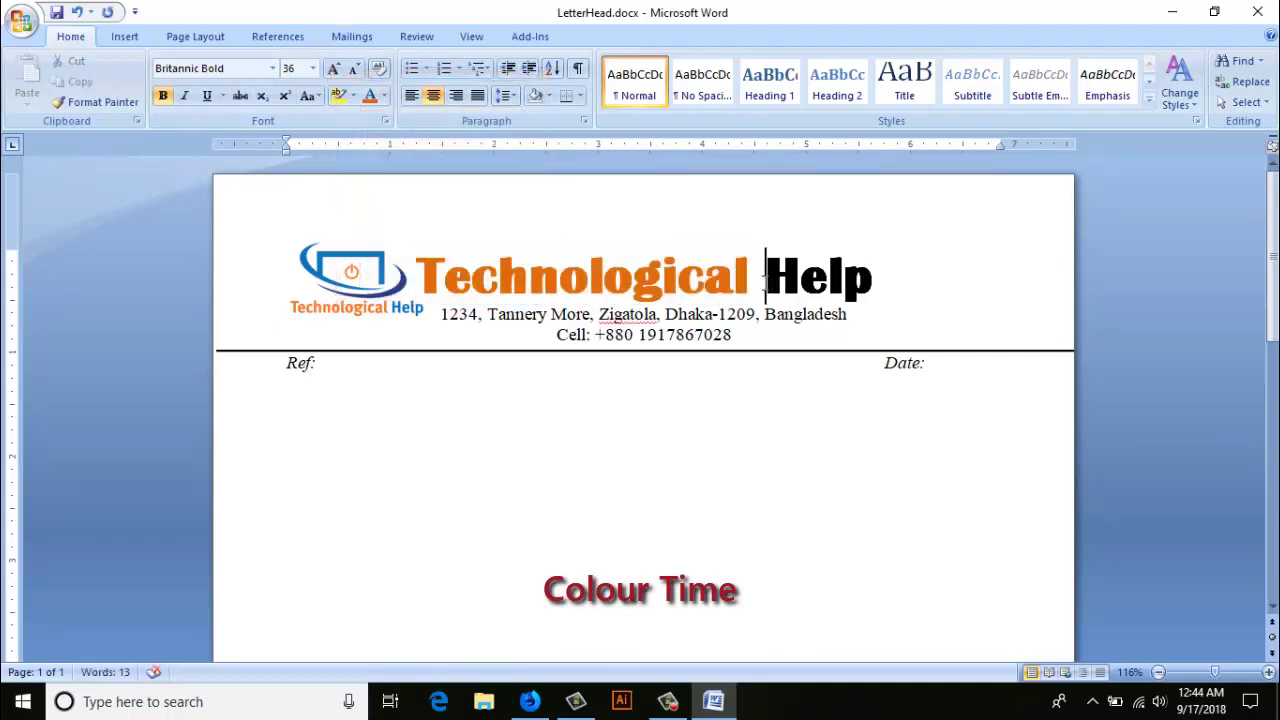
Step: Colour the heading word 'Help' blue
left_click_drag(769, 284, 871, 285)
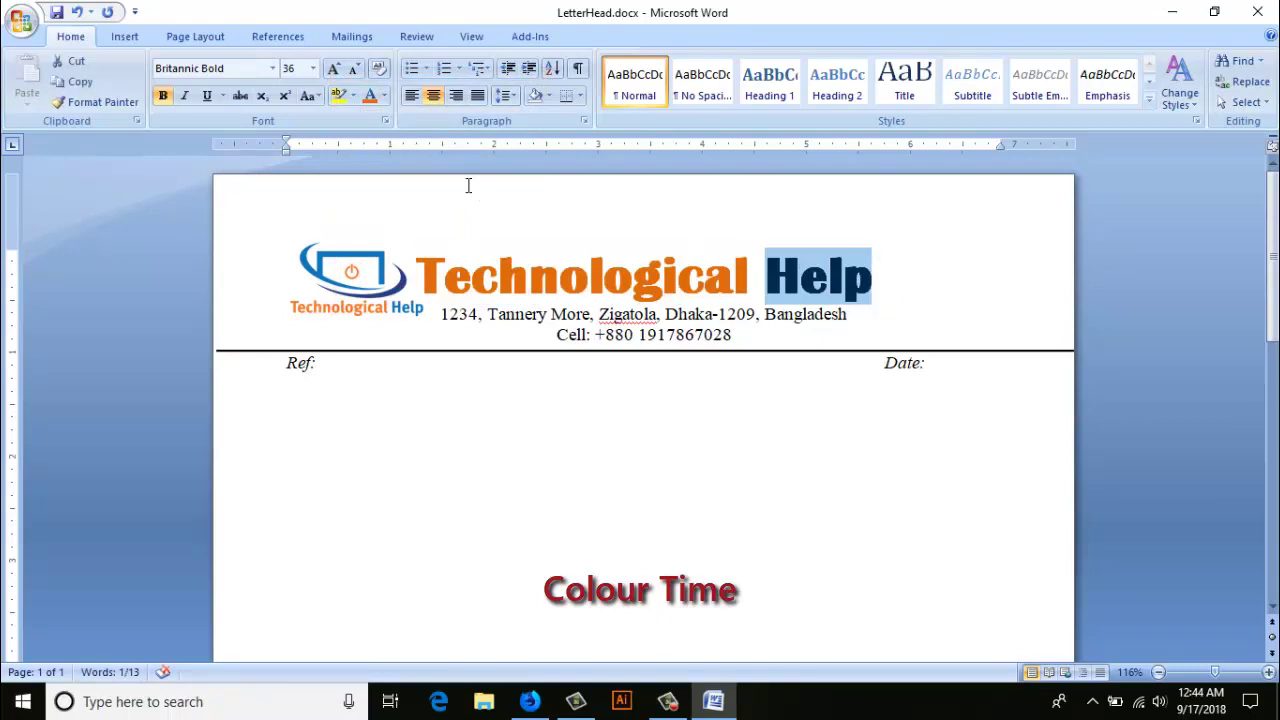
left_click(383, 95)
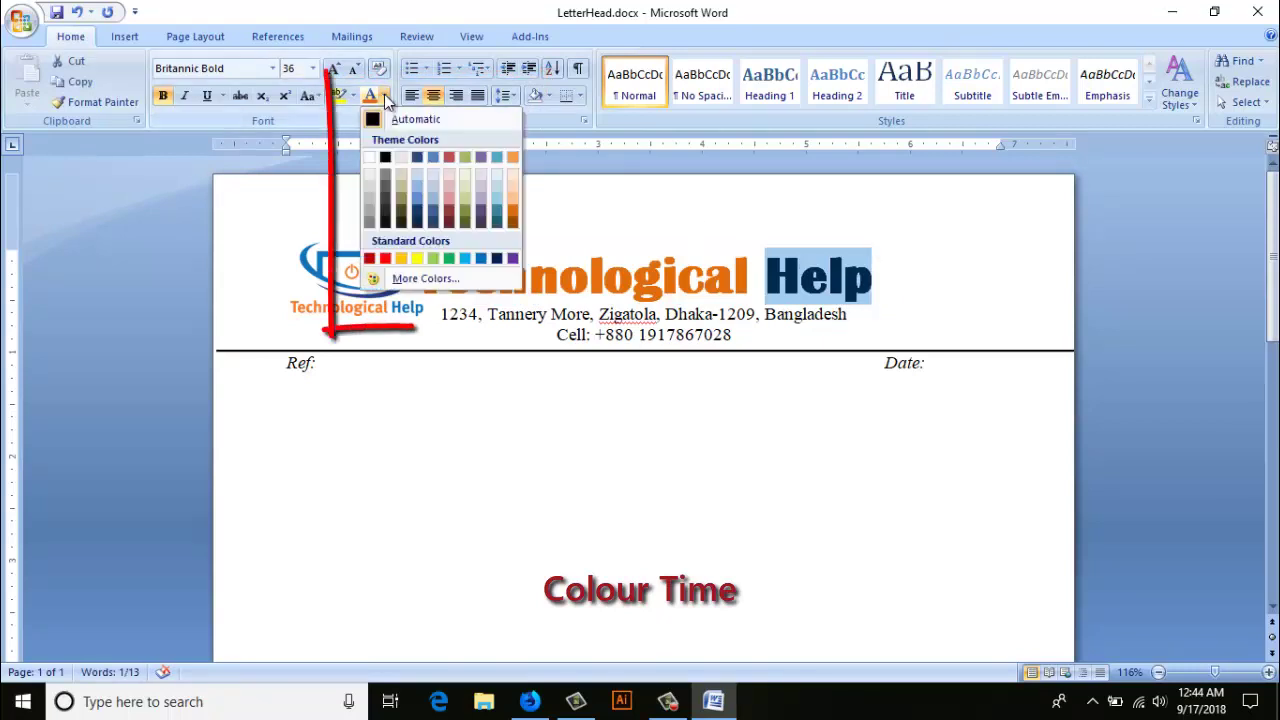
left_click(478, 260)
left_click(516, 325)
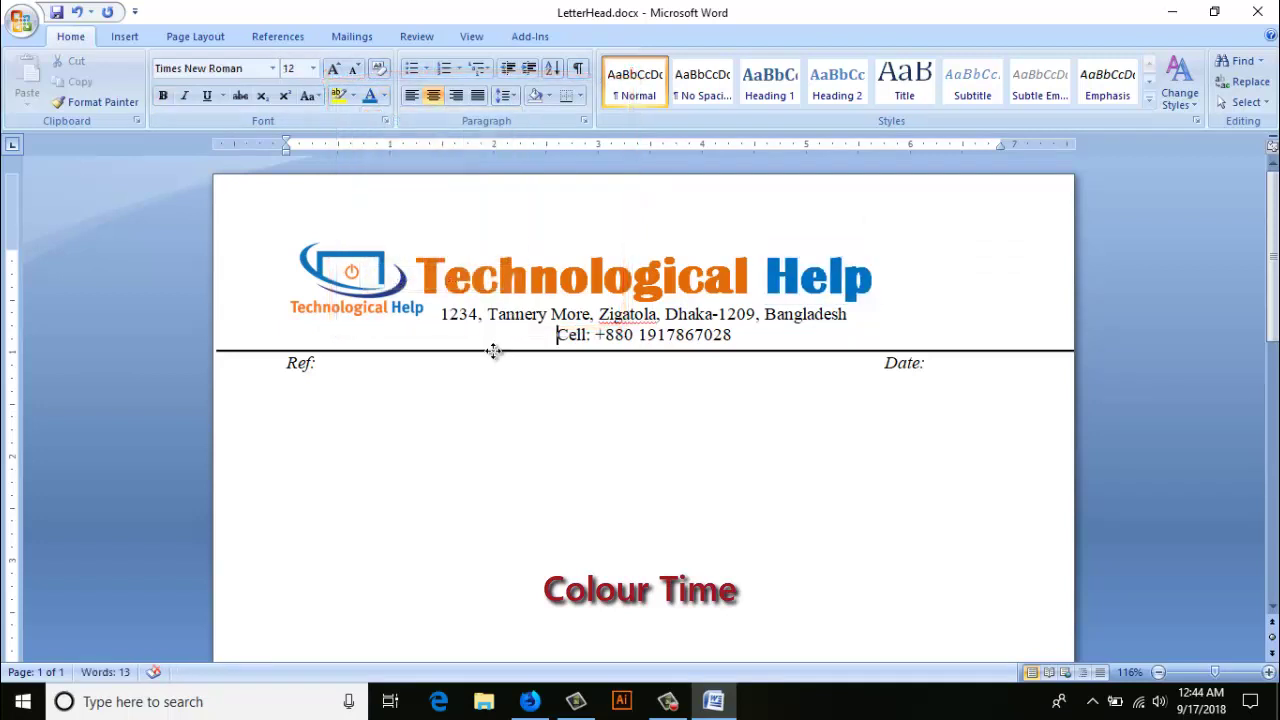
left_click(493, 351)
Step: Change the horizontal rule's outline colour from black to blue
left_click(604, 36)
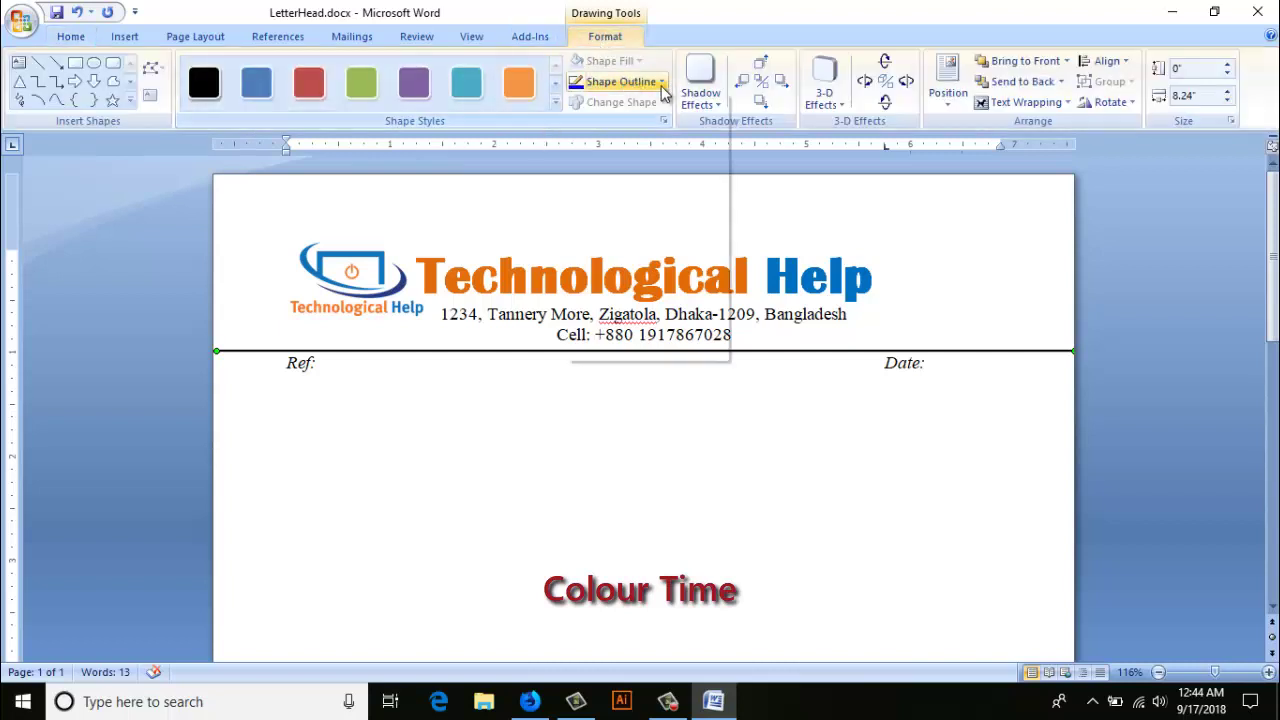
left_click(627, 82)
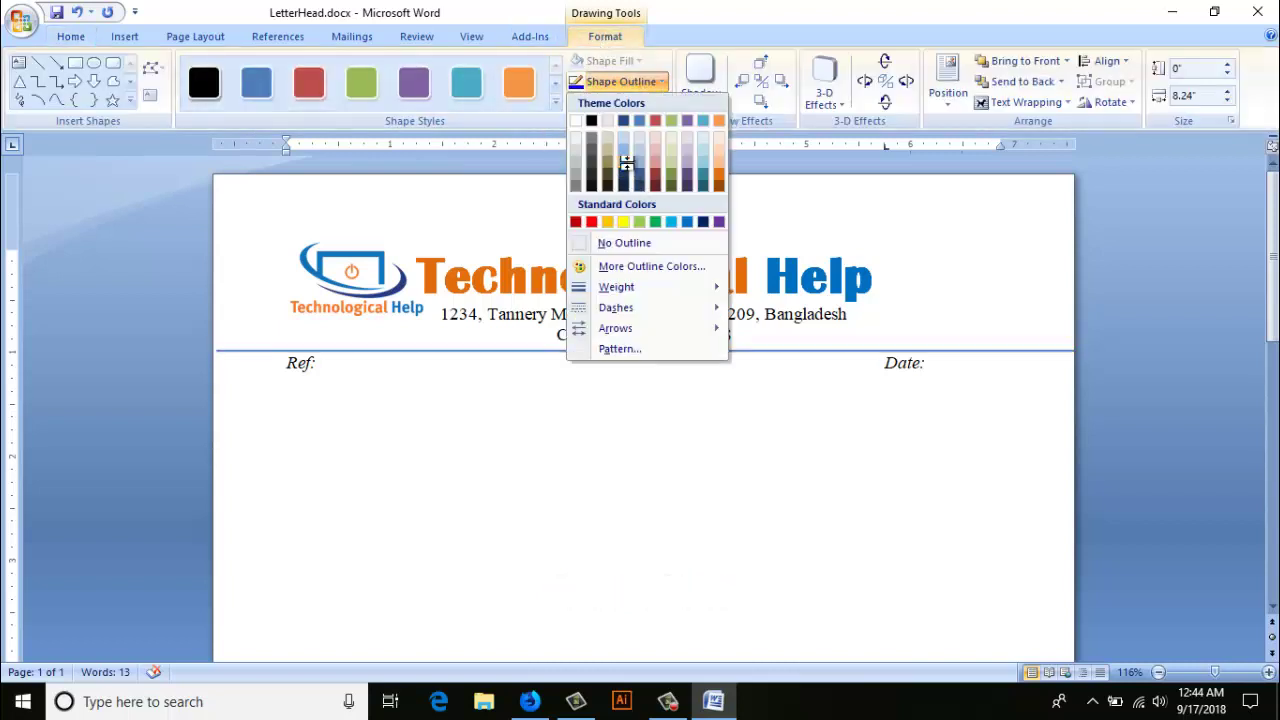
left_click(639, 160)
left_click(366, 369)
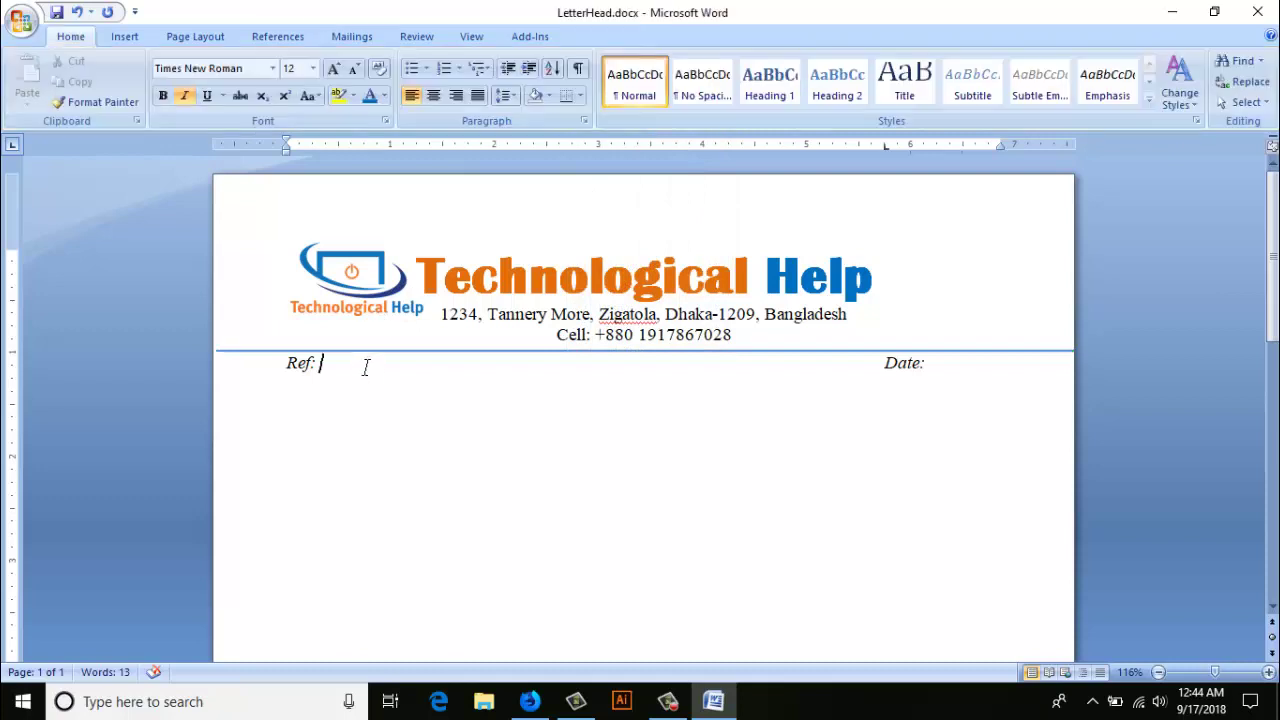
Step: Copy the header logo and paste a second copy into the letter body
left_click(336, 273)
right_click(337, 274)
left_click(364, 301)
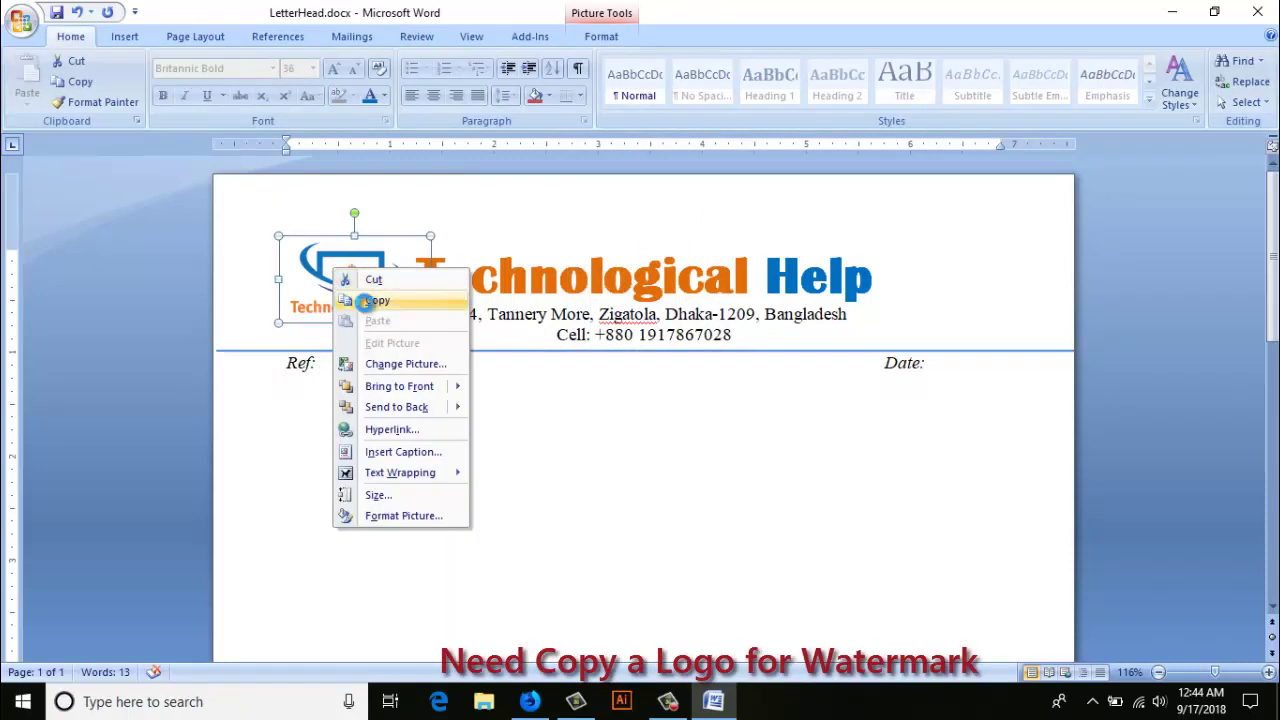
left_click(389, 433)
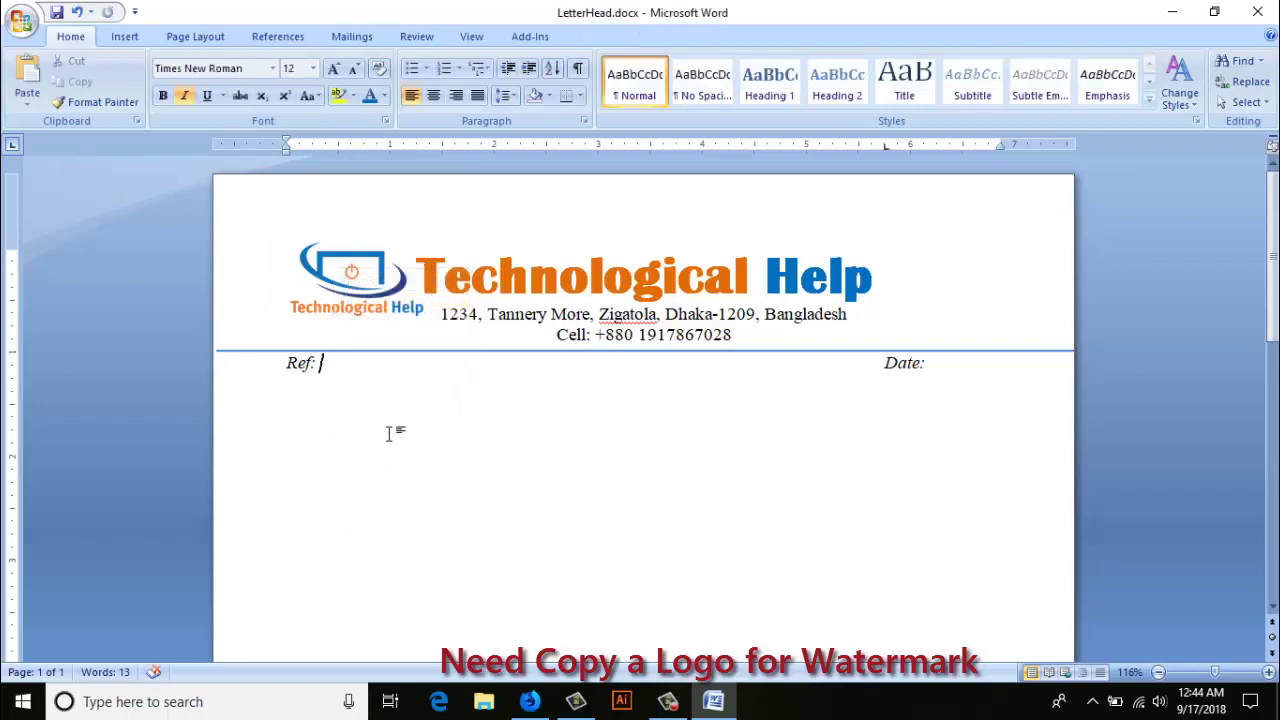
right_click(353, 364)
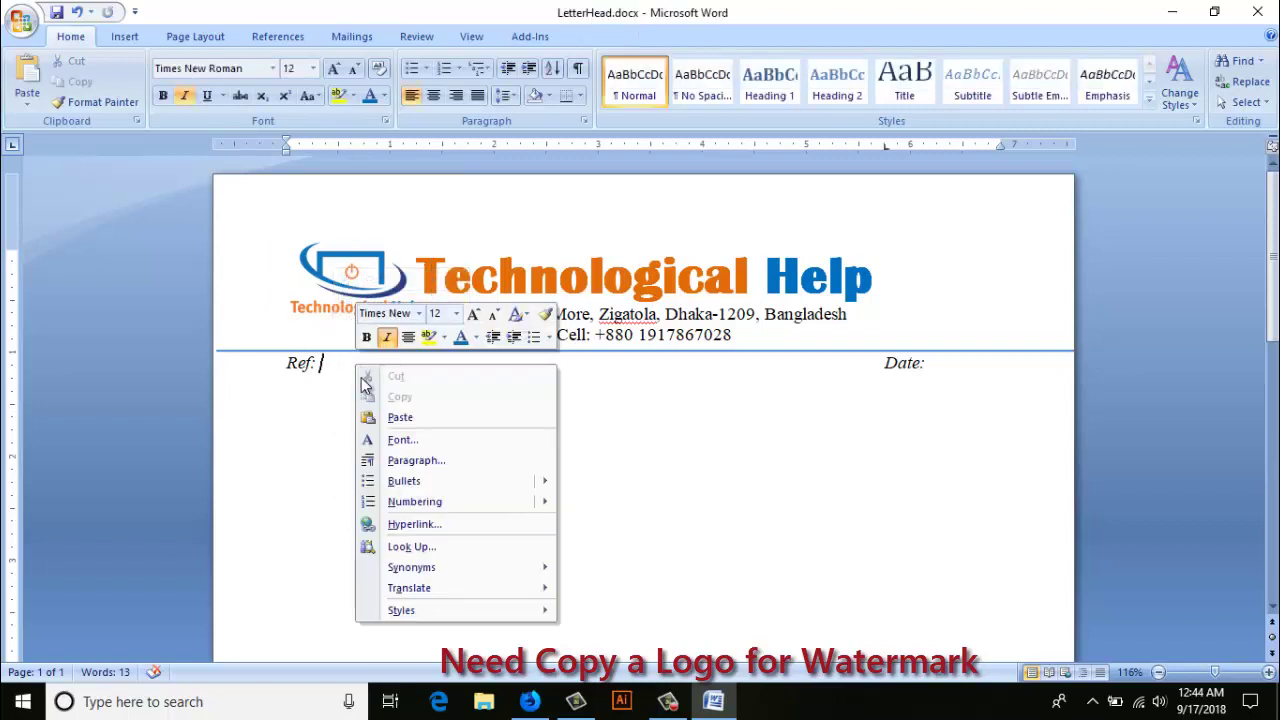
left_click(400, 416)
Step: Enlarge the logo copy and centre it below the Ref/Date line
left_click_drag(375, 297, 646, 566)
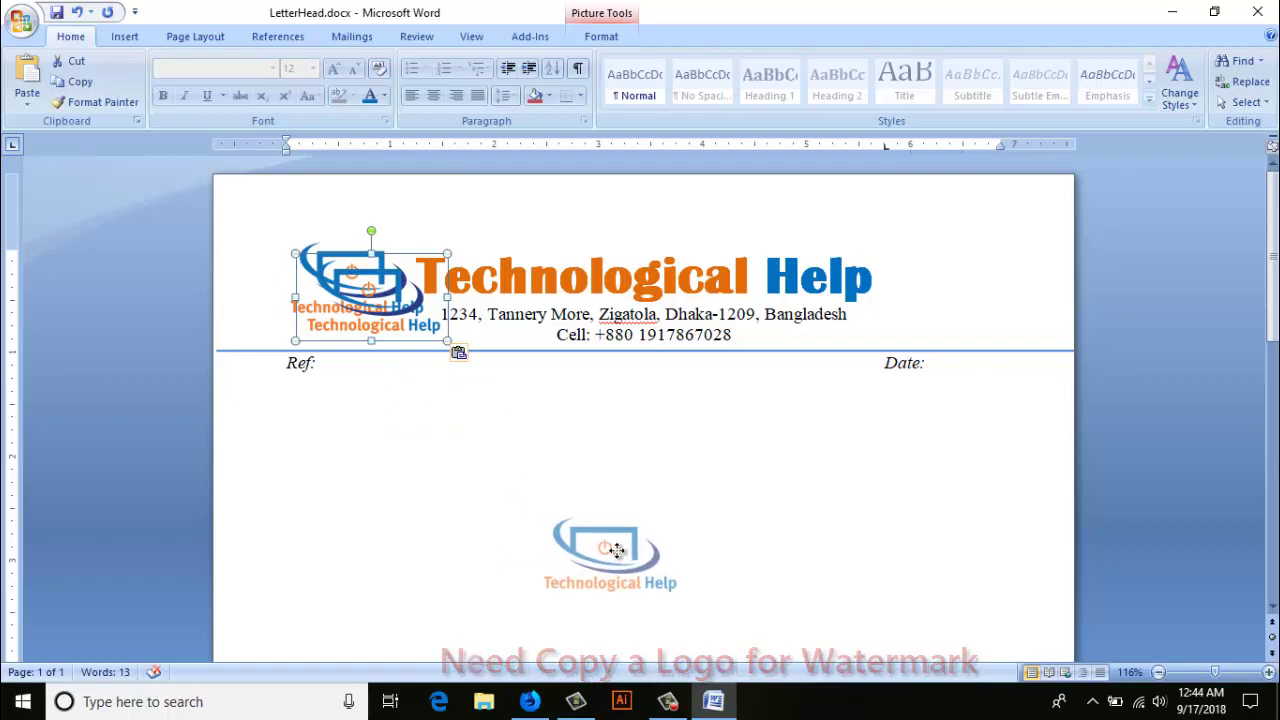
left_click_drag(727, 521, 924, 369)
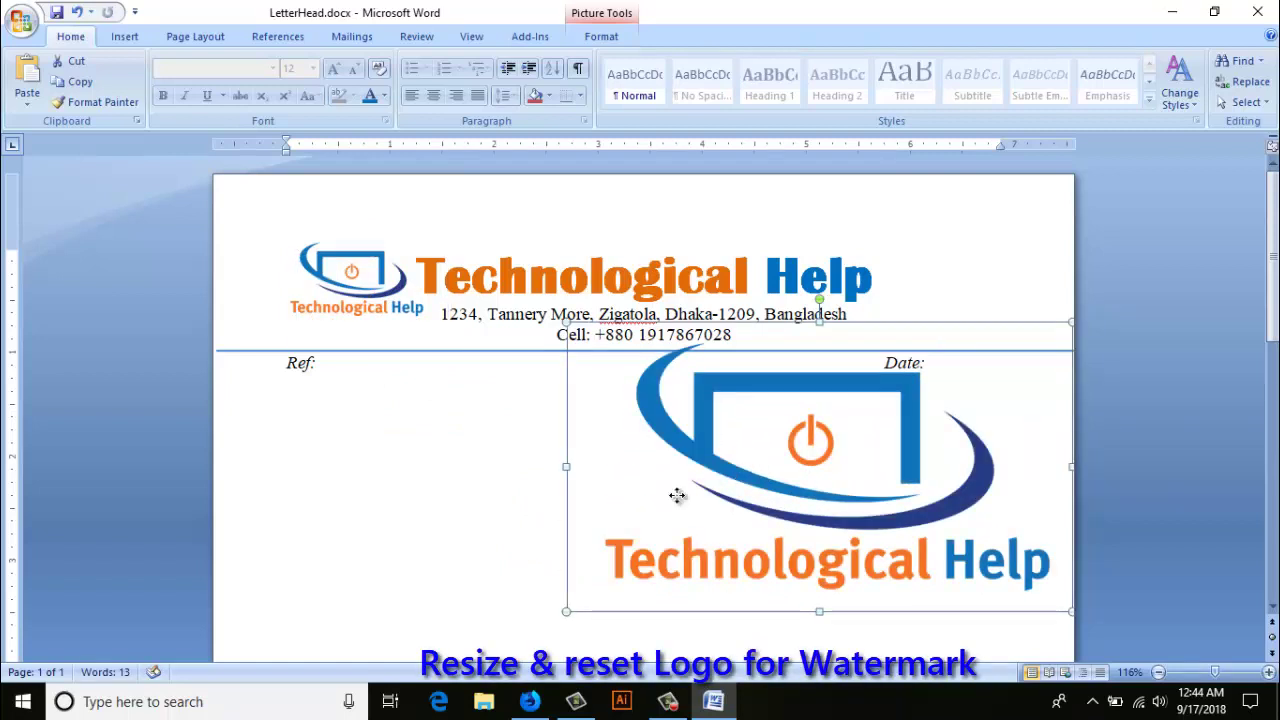
left_click_drag(677, 495, 571, 543)
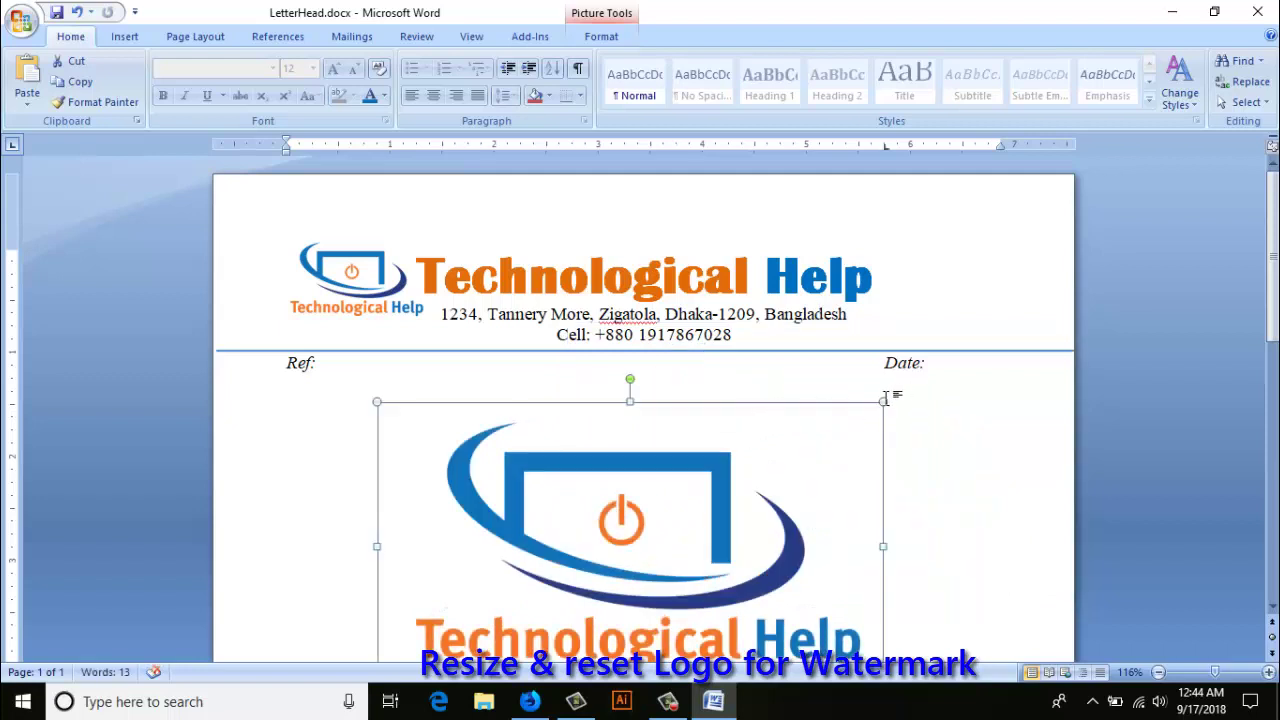
left_click_drag(883, 399, 1042, 311)
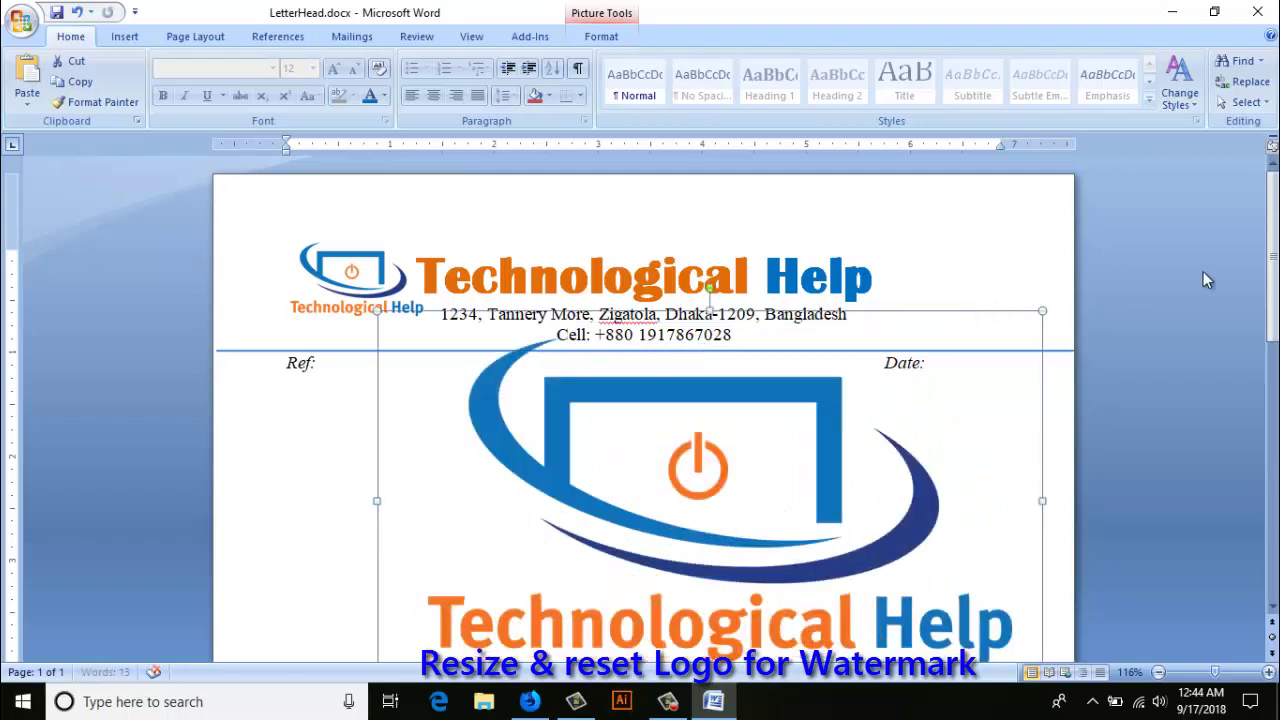
left_click_drag(1272, 265, 1272, 303)
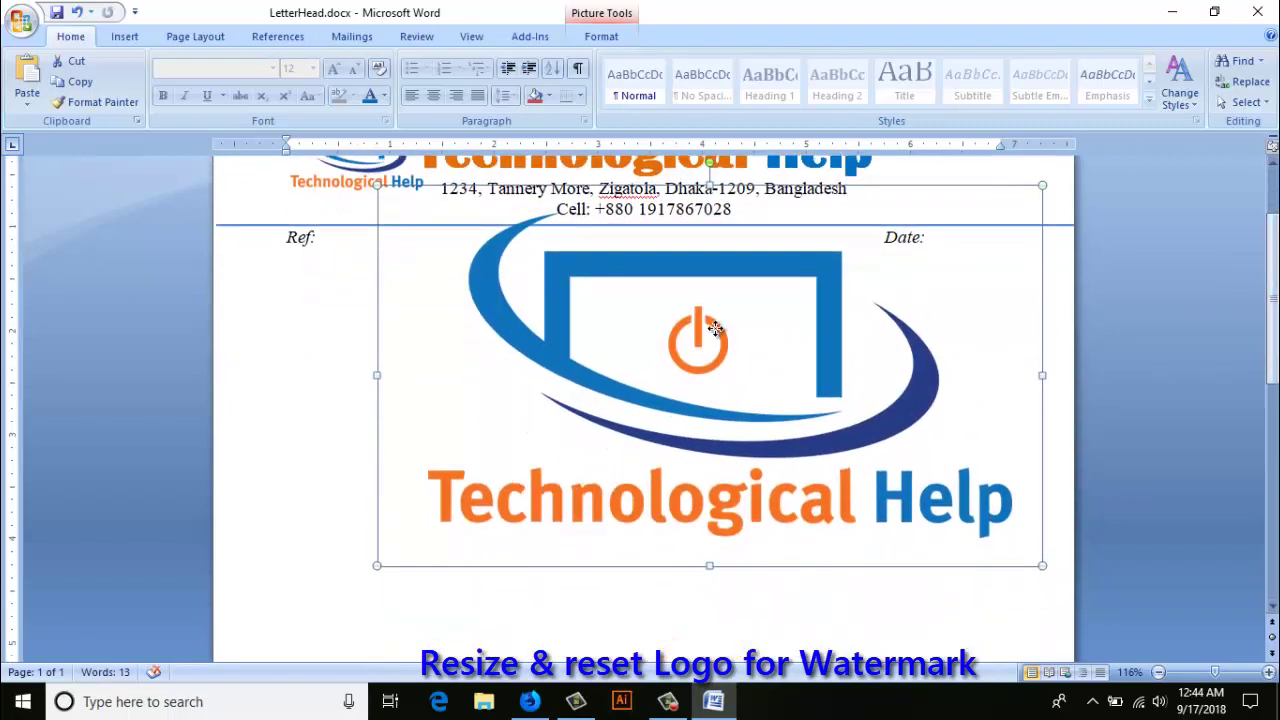
mouse_move(712, 332)
left_mouse_down()
mouse_move(658, 405)
mouse_move(613, 432)
mouse_move(687, 427)
mouse_move(691, 465)
left_mouse_up()
scroll(640, 400, "up", 1)
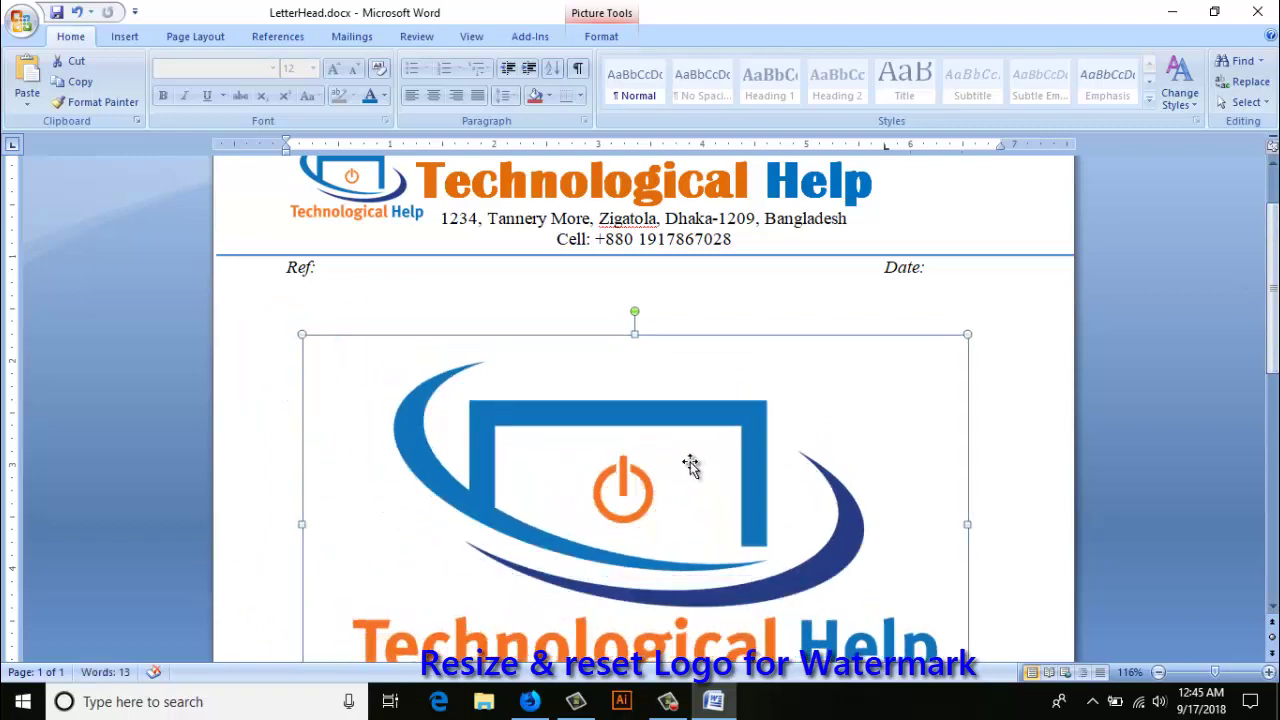
Step: Recolour the large logo copy with the Washout effect
left_click(598, 39)
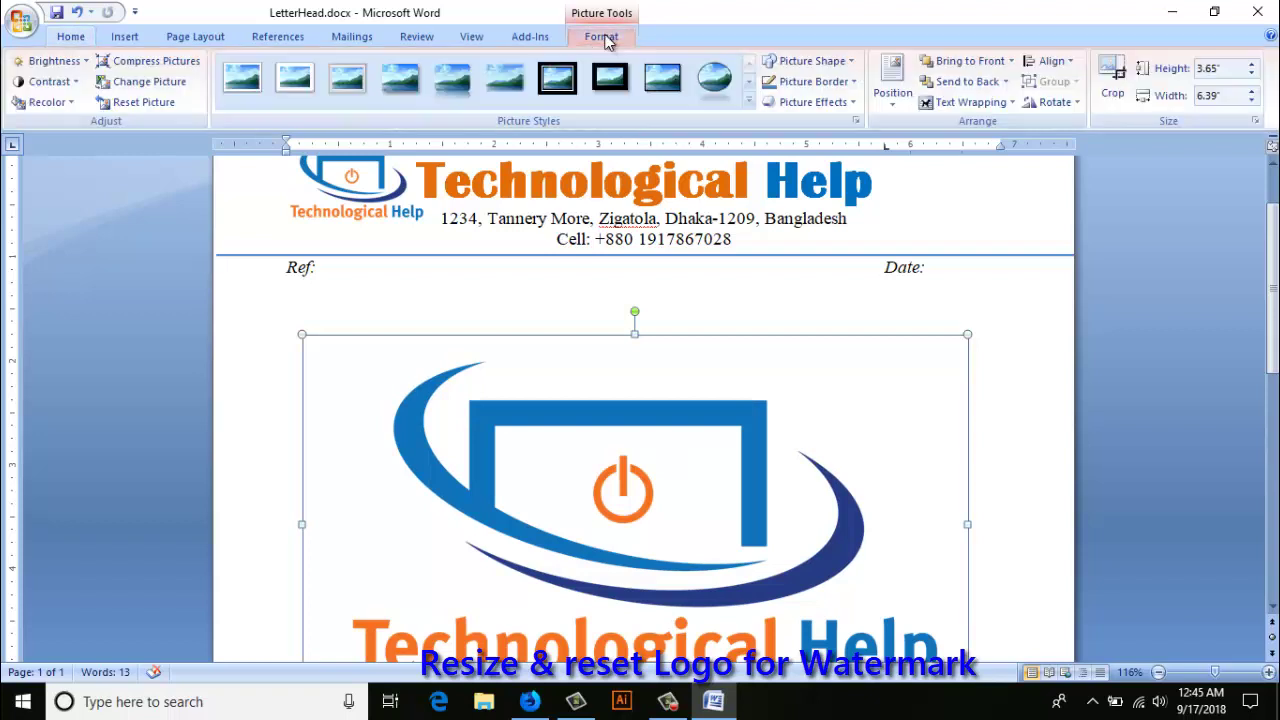
left_click(47, 103)
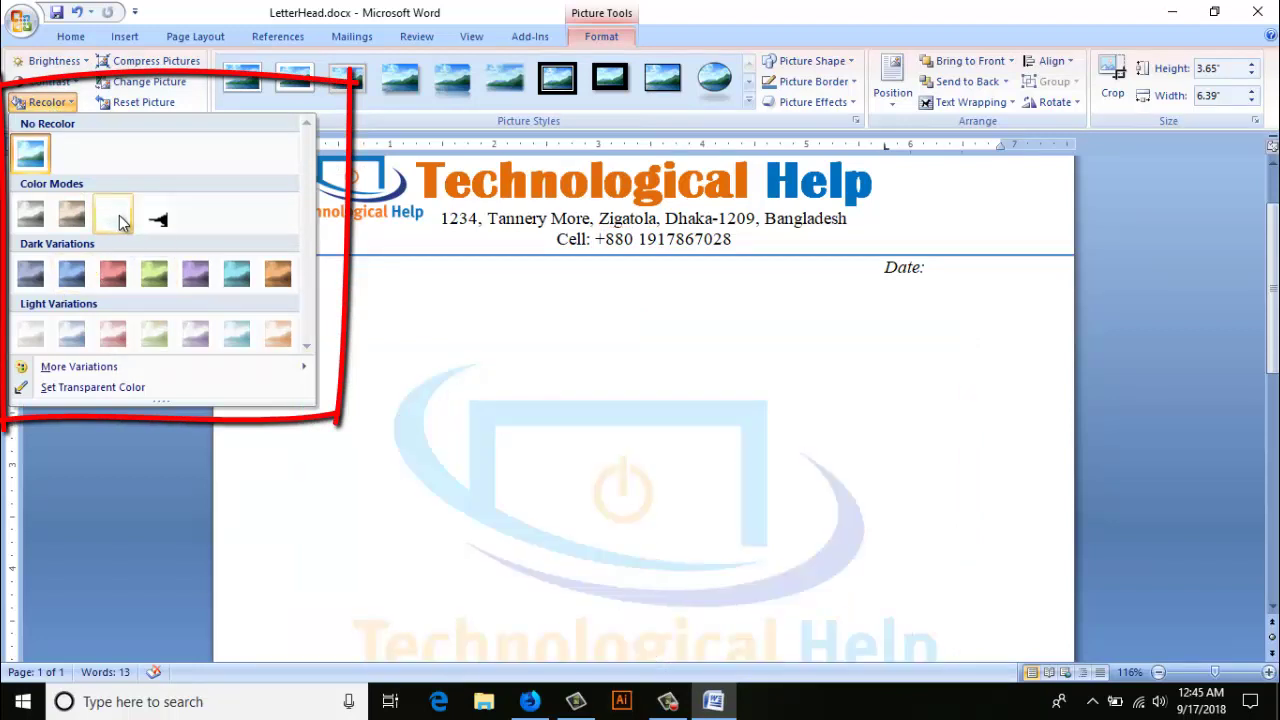
left_click(112, 222)
left_click(474, 303)
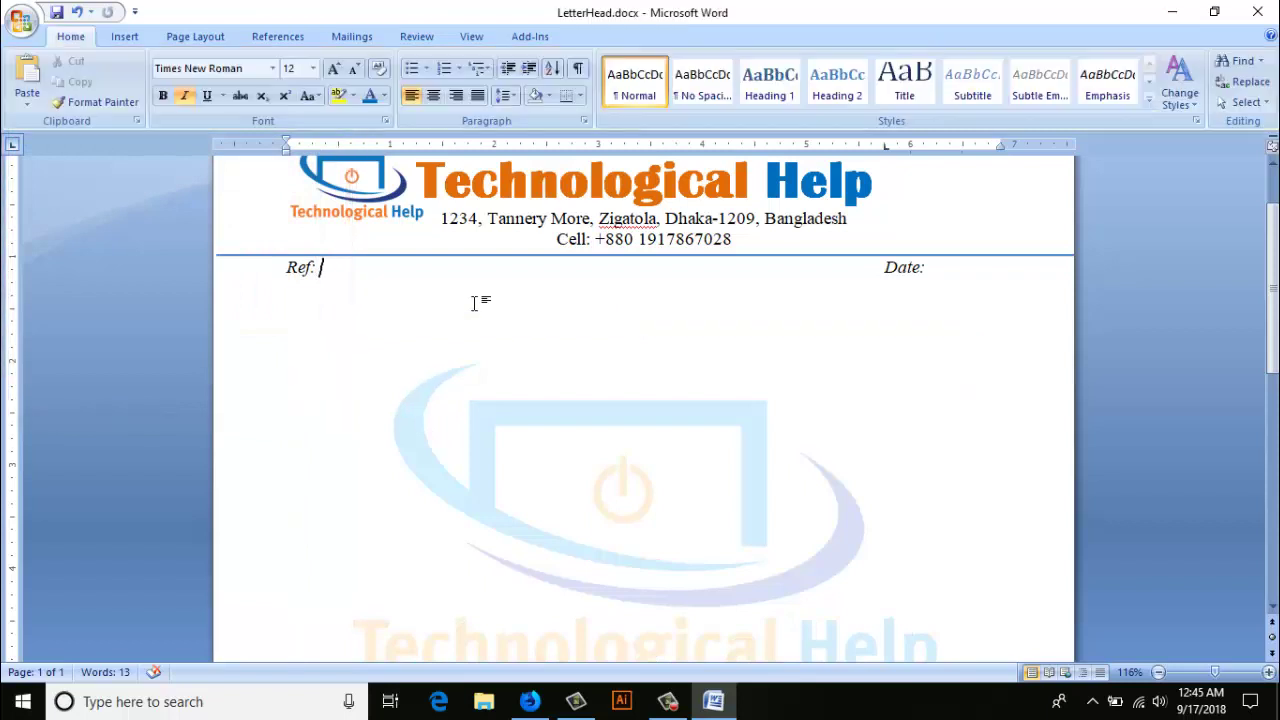
Step: Shift the washed-out watermark slightly to adjust its position on the page
mouse_move(1263, 343)
left_mouse_down()
mouse_move(1263, 551)
mouse_move(1240, 391)
left_mouse_up()
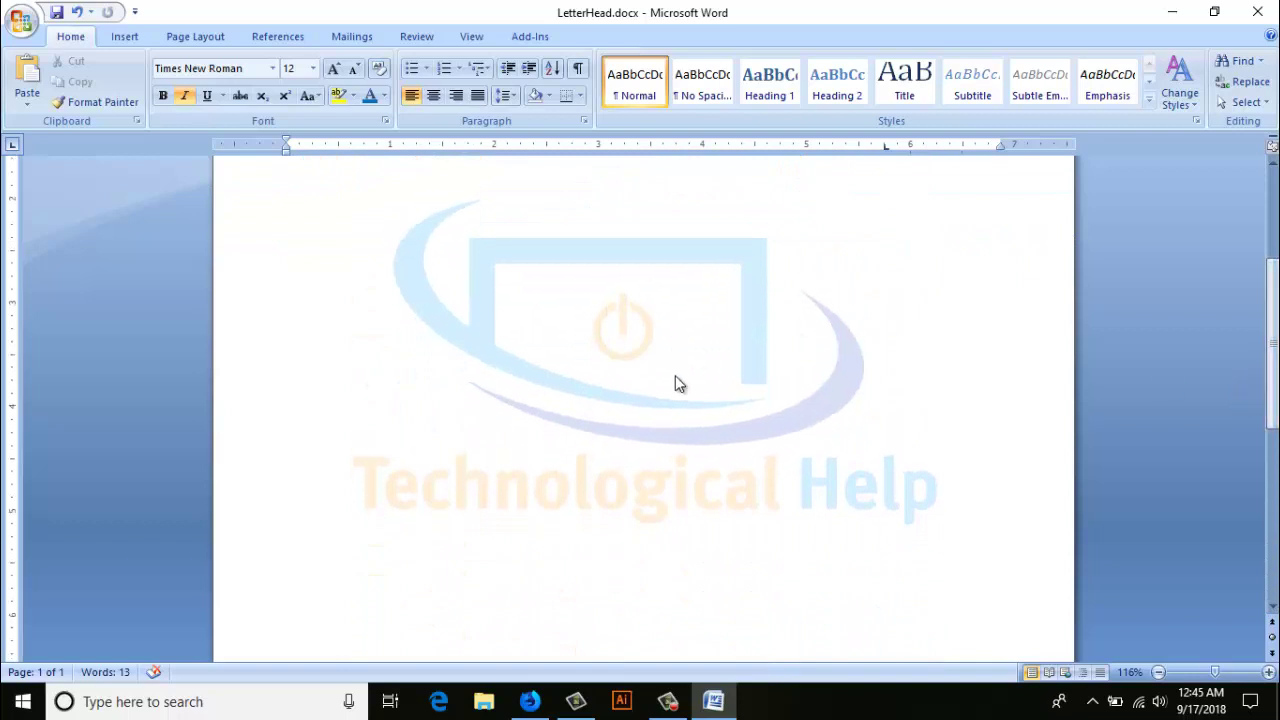
left_click(754, 300)
left_click_drag(757, 289, 794, 320)
left_click_drag(1273, 392, 1273, 304)
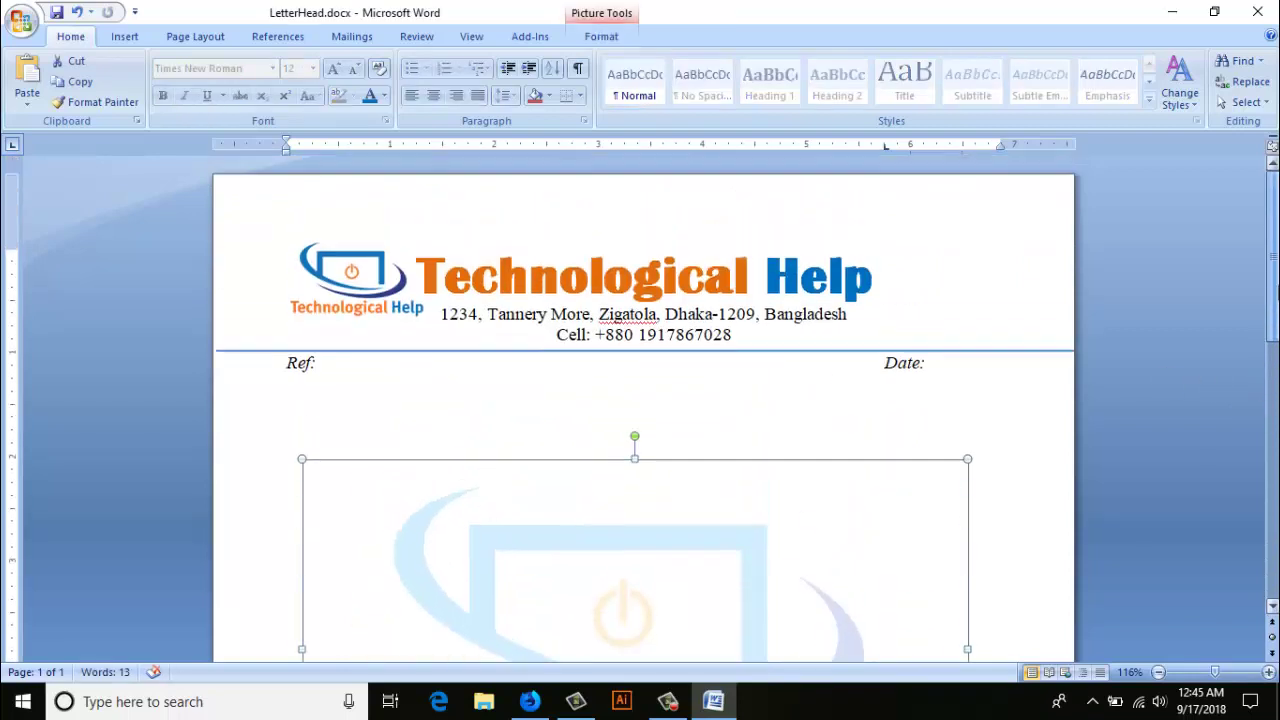
left_click(886, 363)
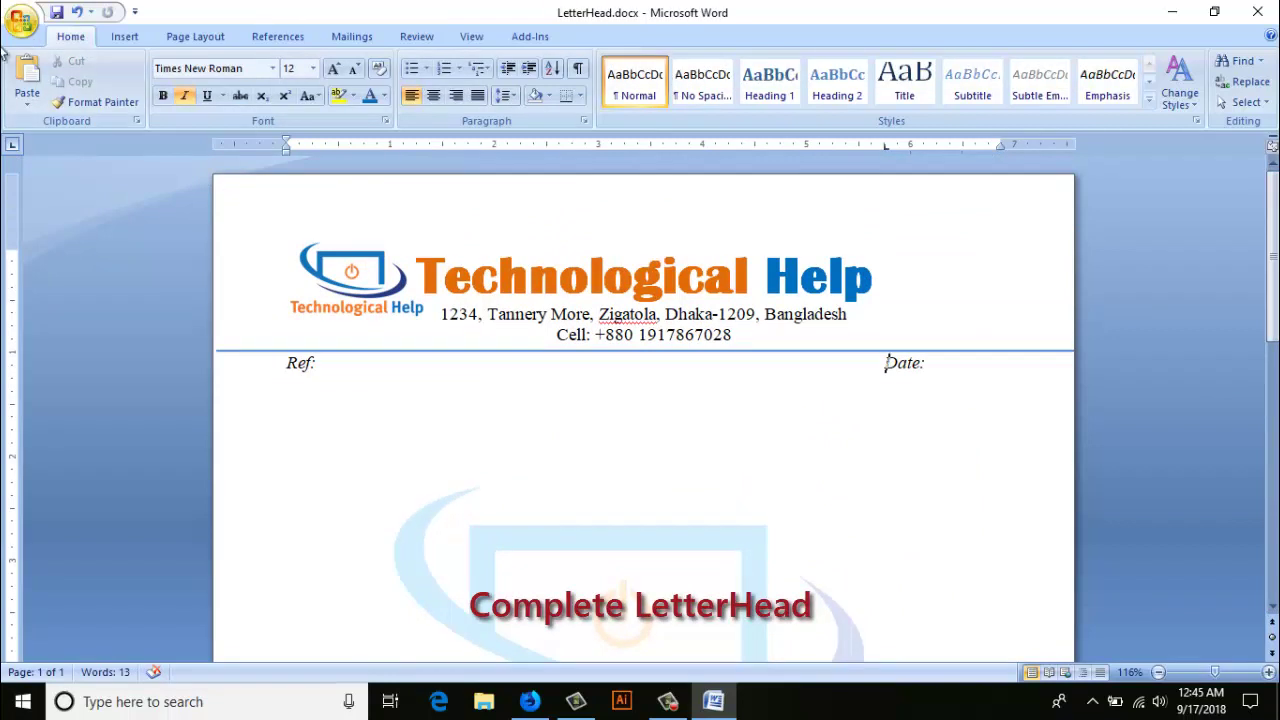
Step: Check the letterhead in Print Preview at full size, then close the preview
left_click(20, 24)
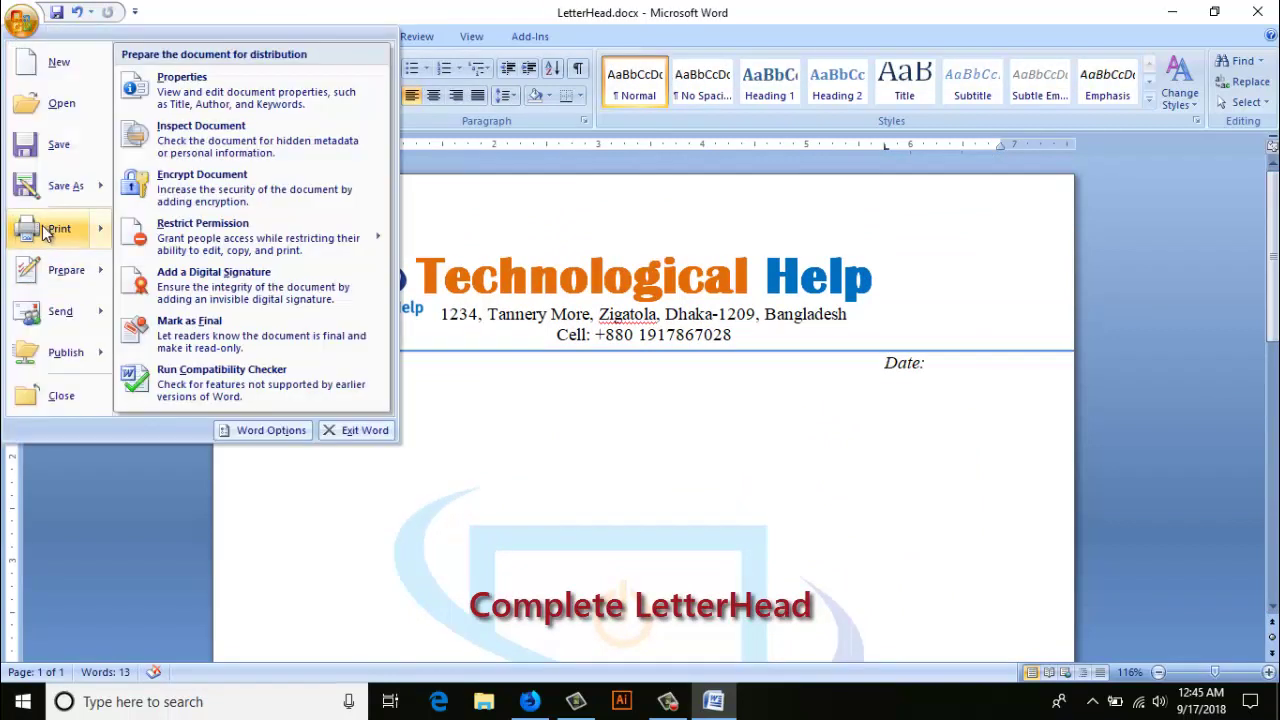
mouse_move(100, 226)
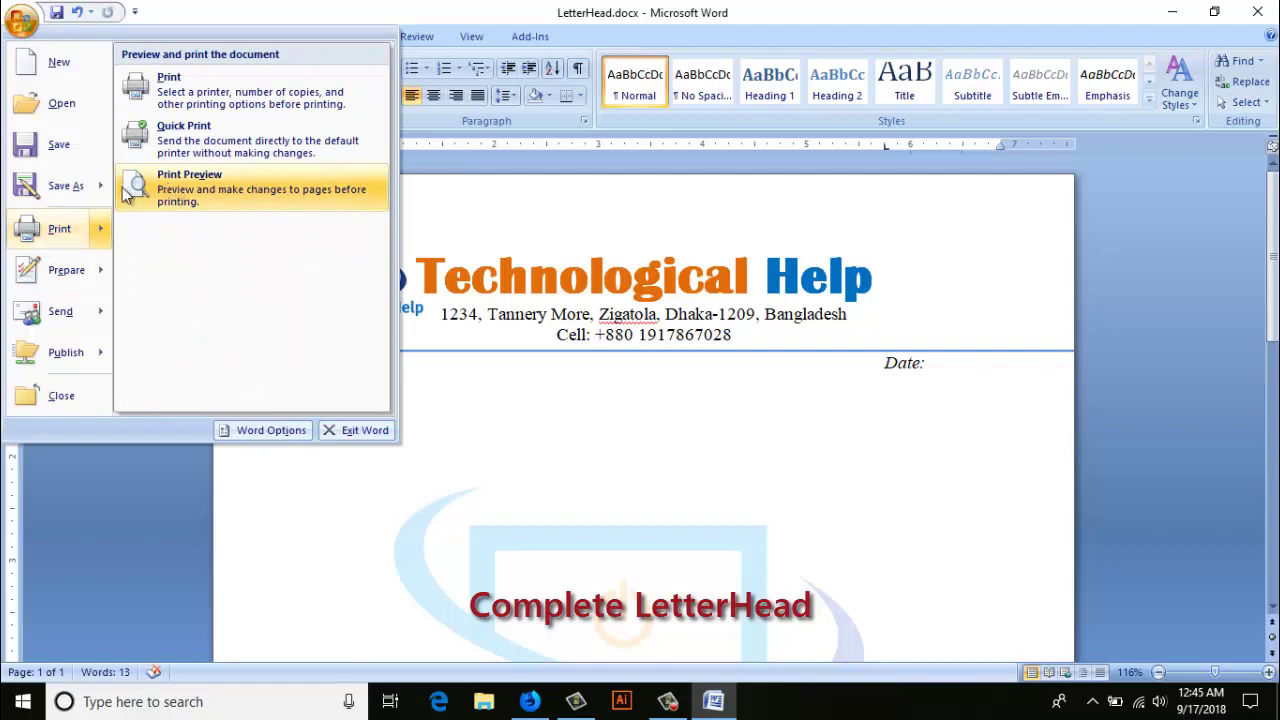
left_click(172, 196)
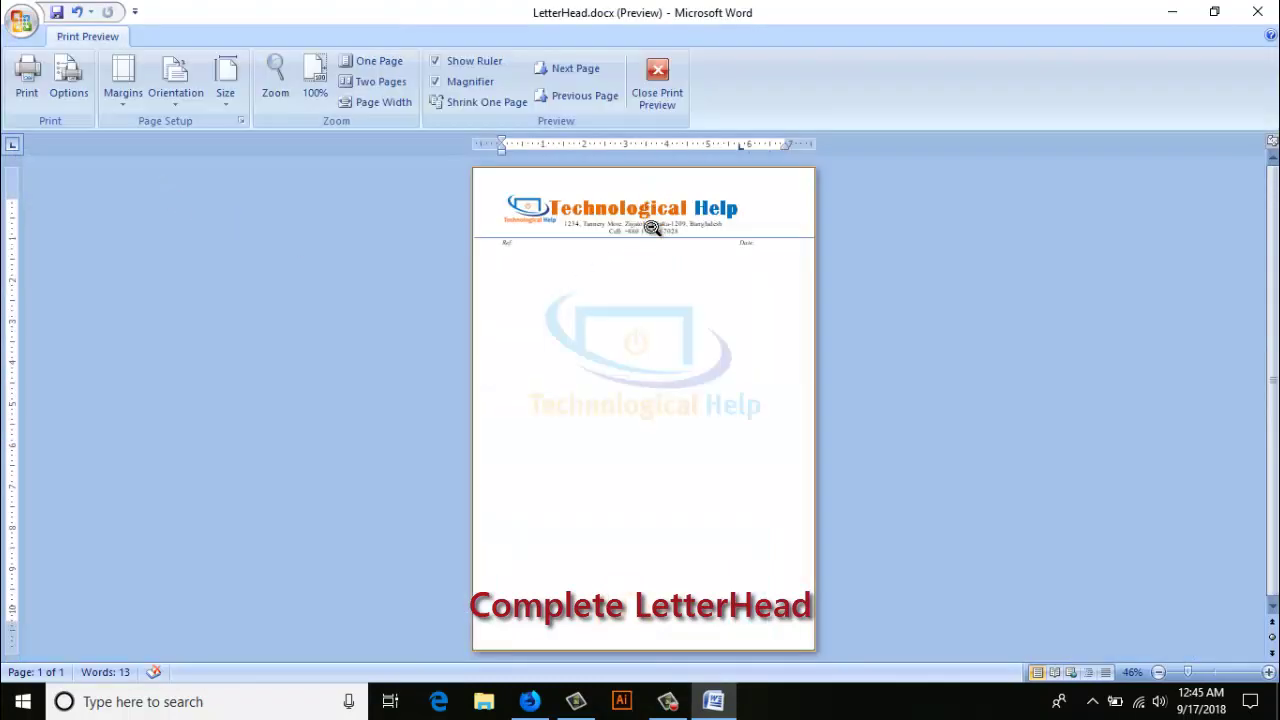
left_click(651, 228)
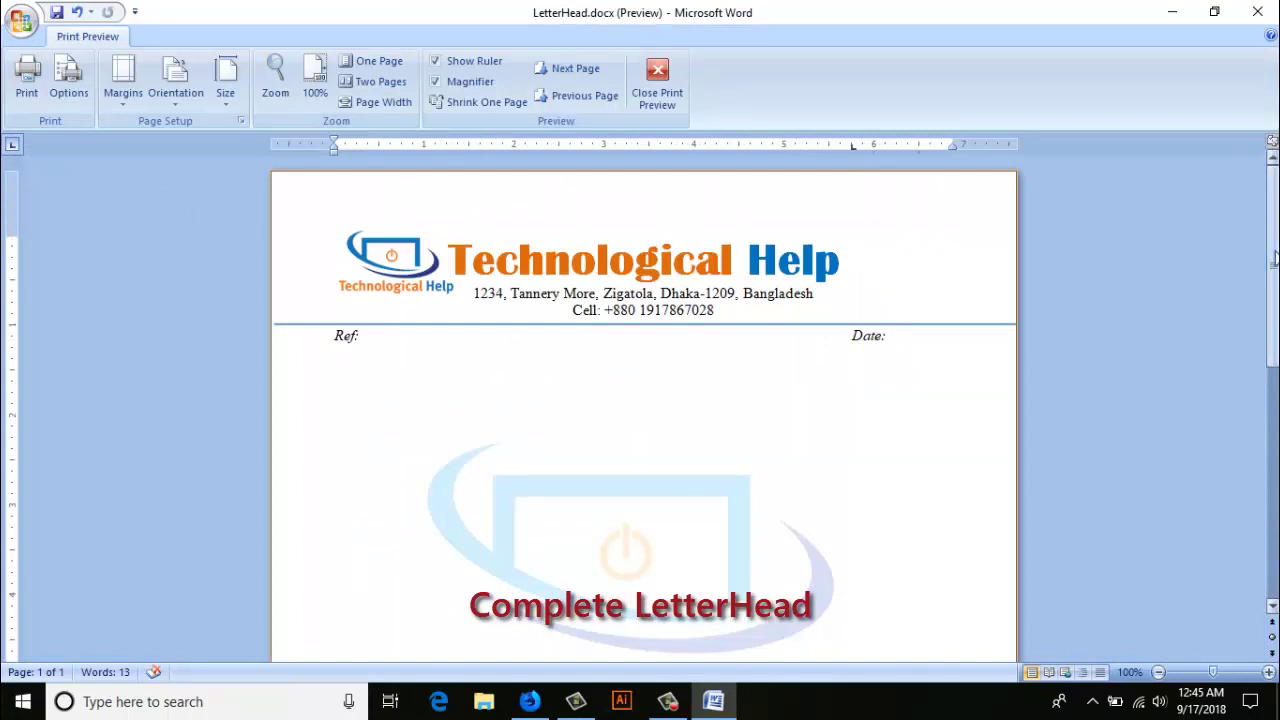
left_click_drag(1276, 258, 1276, 272)
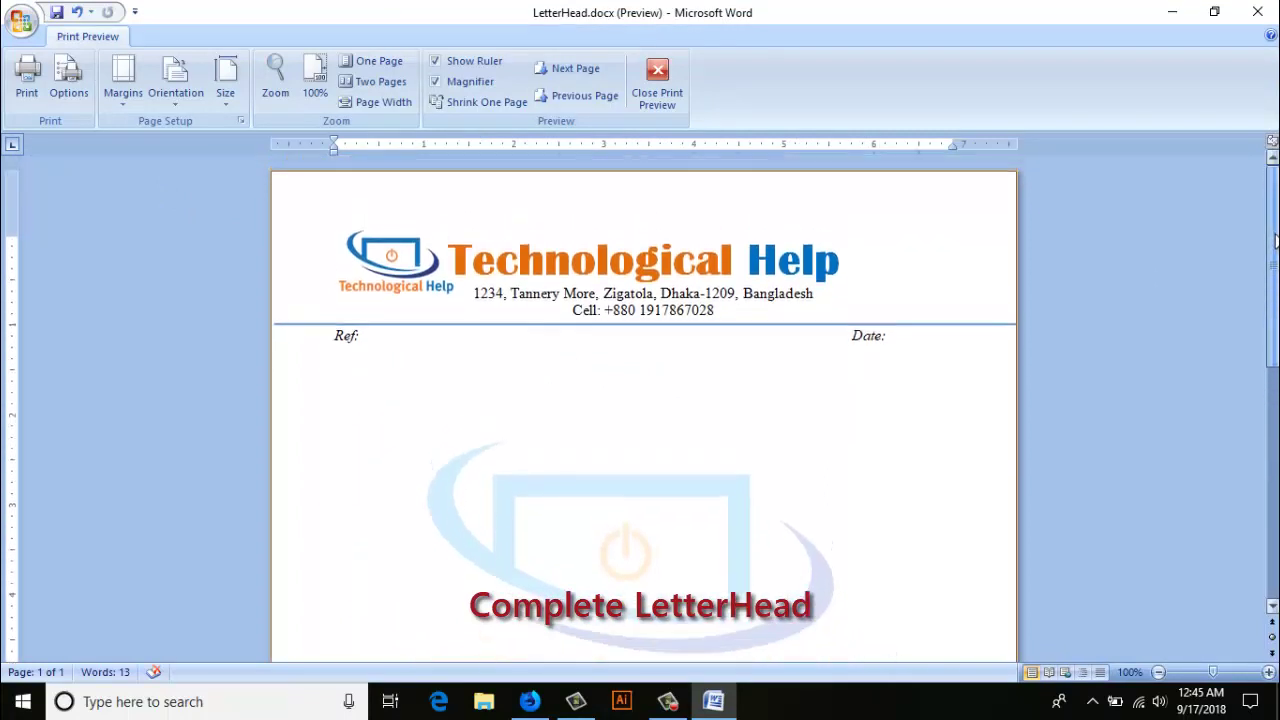
left_click(652, 90)
Step: Save LetterHead.docx
left_click(5, 25)
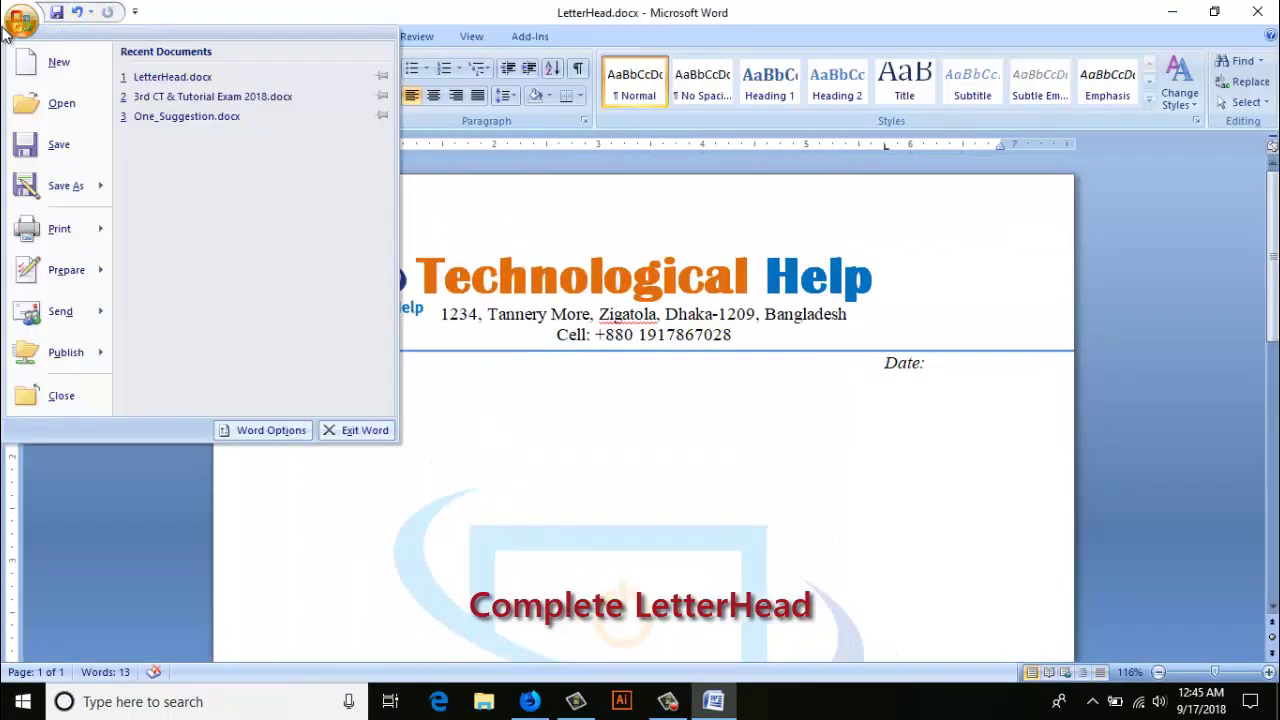
left_click(45, 144)
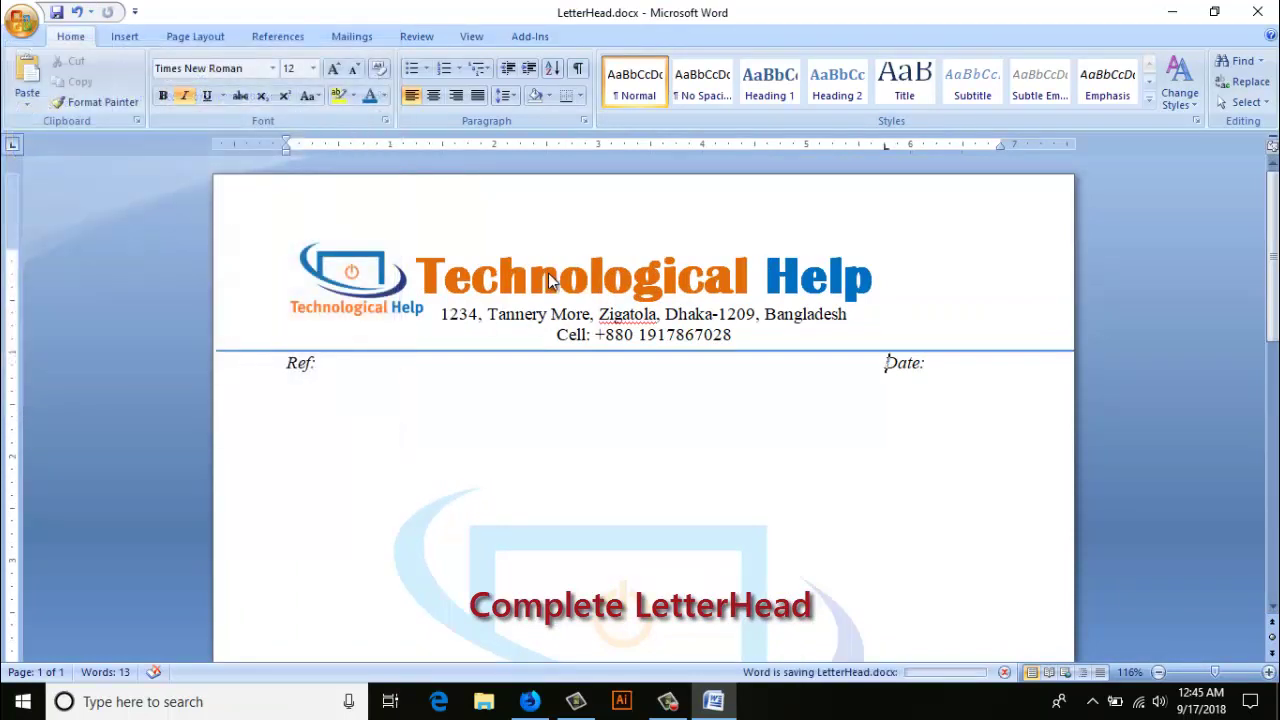
left_click(549, 274)
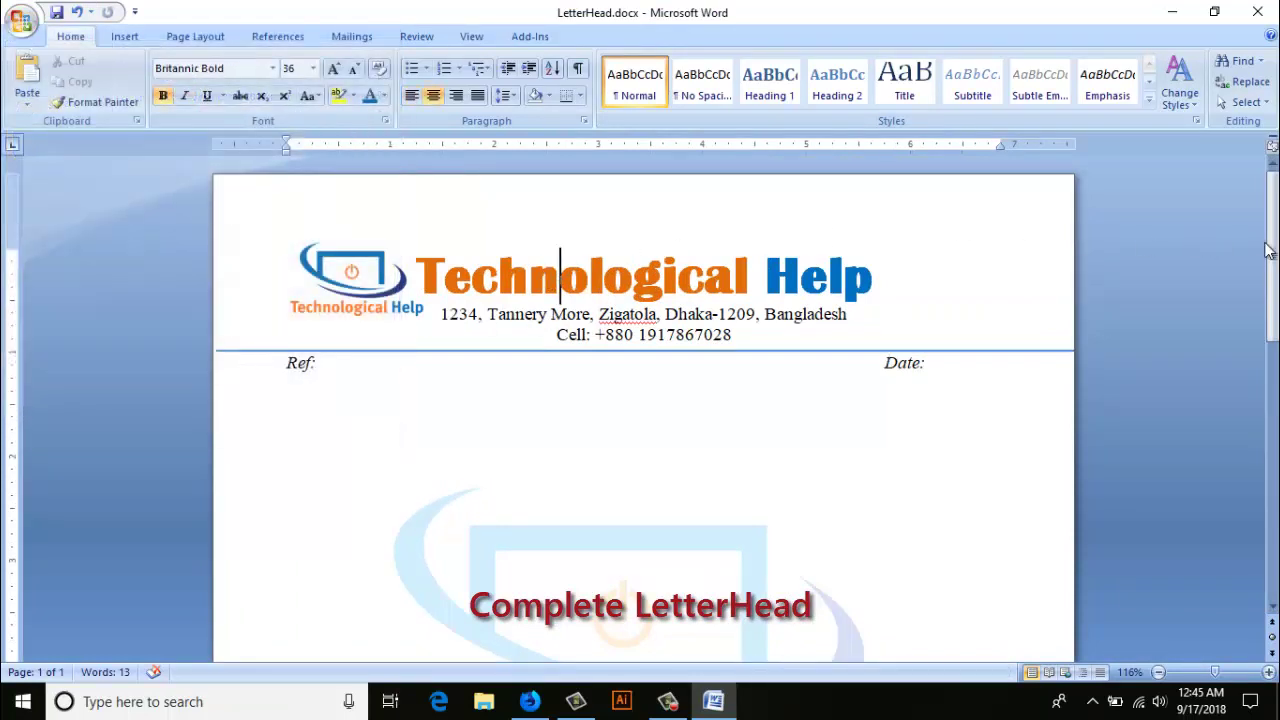
left_click_drag(1268, 250, 1270, 270)
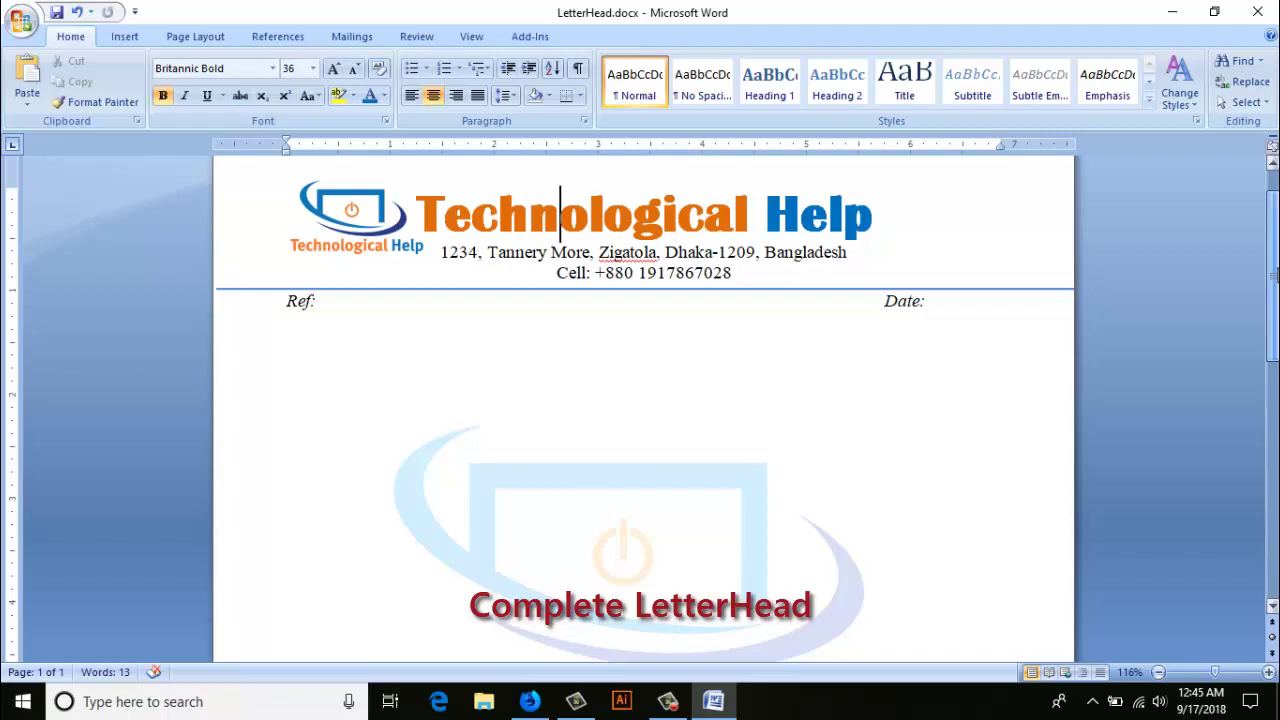
Step: Reopen Print Preview at 100% to show the finished letterhead and watermark
left_click(20, 18)
mouse_move(60, 228)
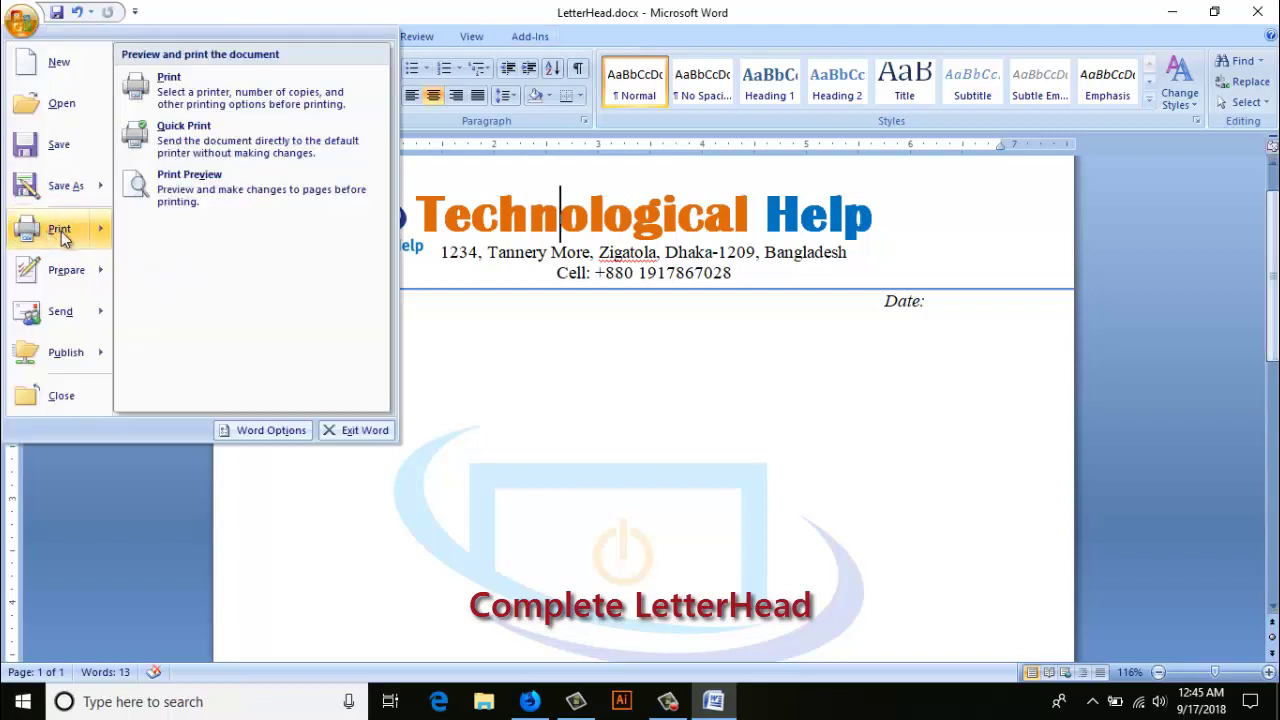
left_click(211, 184)
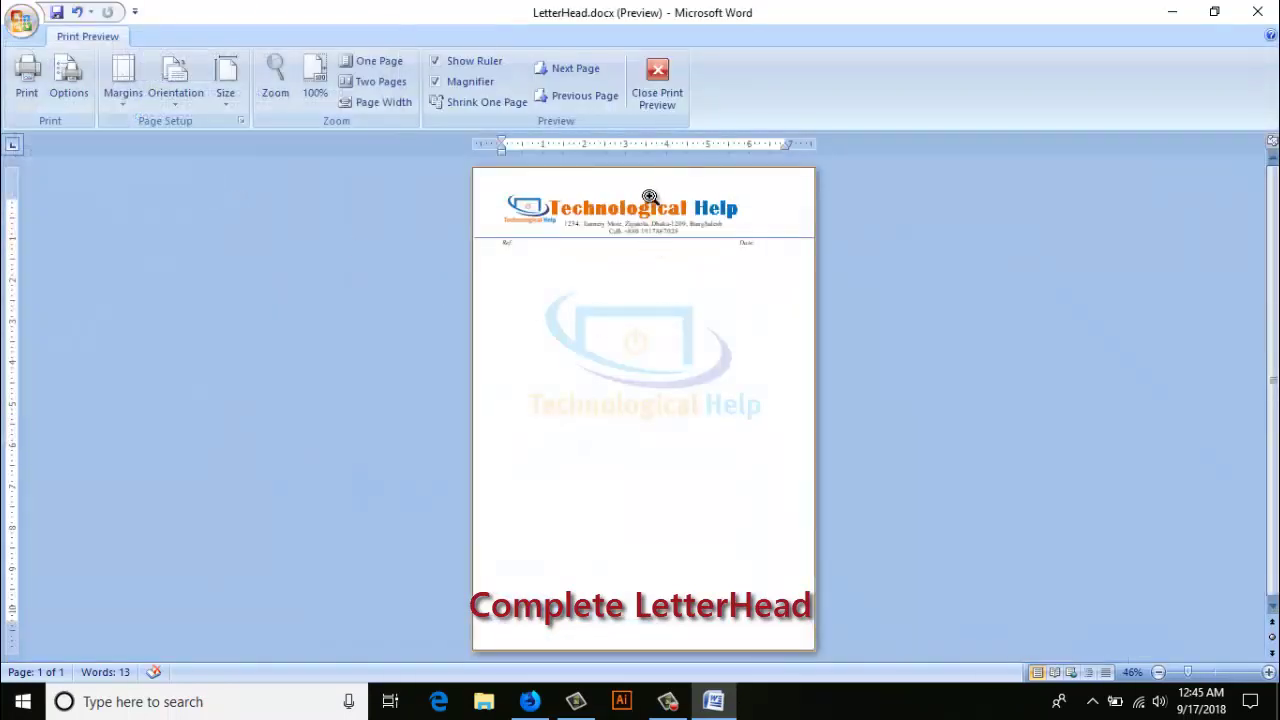
left_click(649, 196)
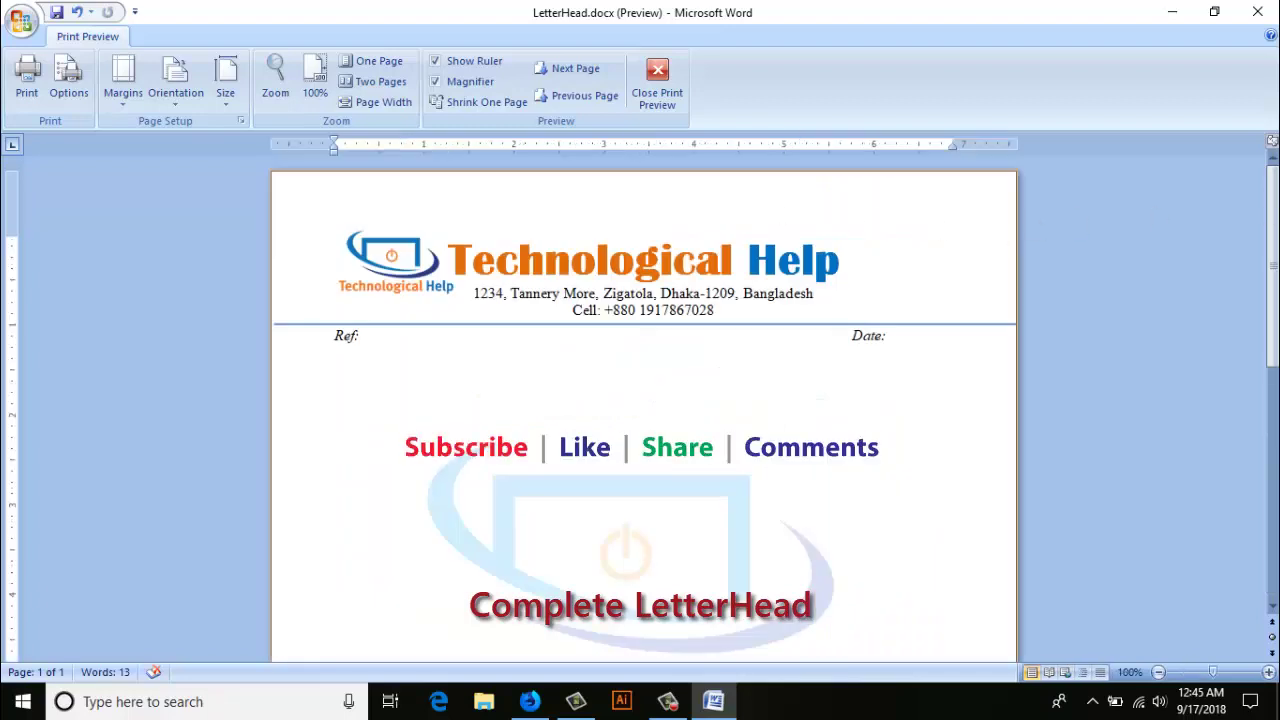
scroll(1275, 253, "down", 2)
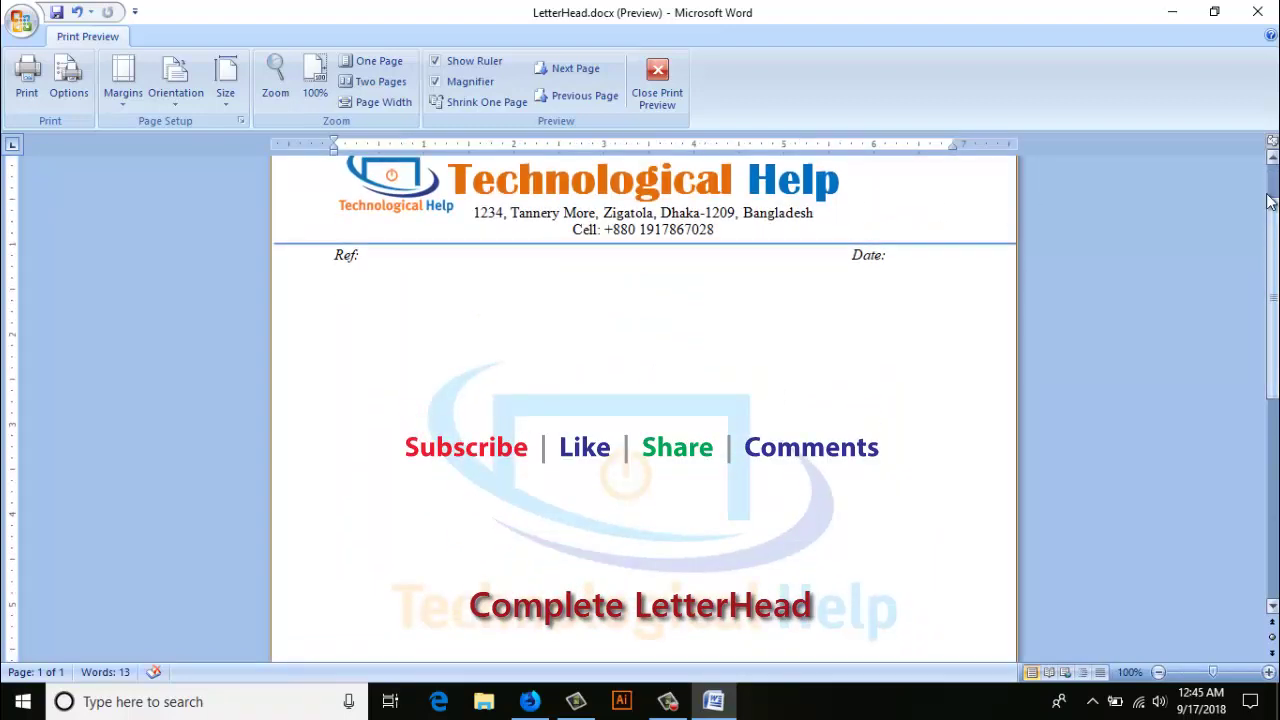
left_click(1272, 158)
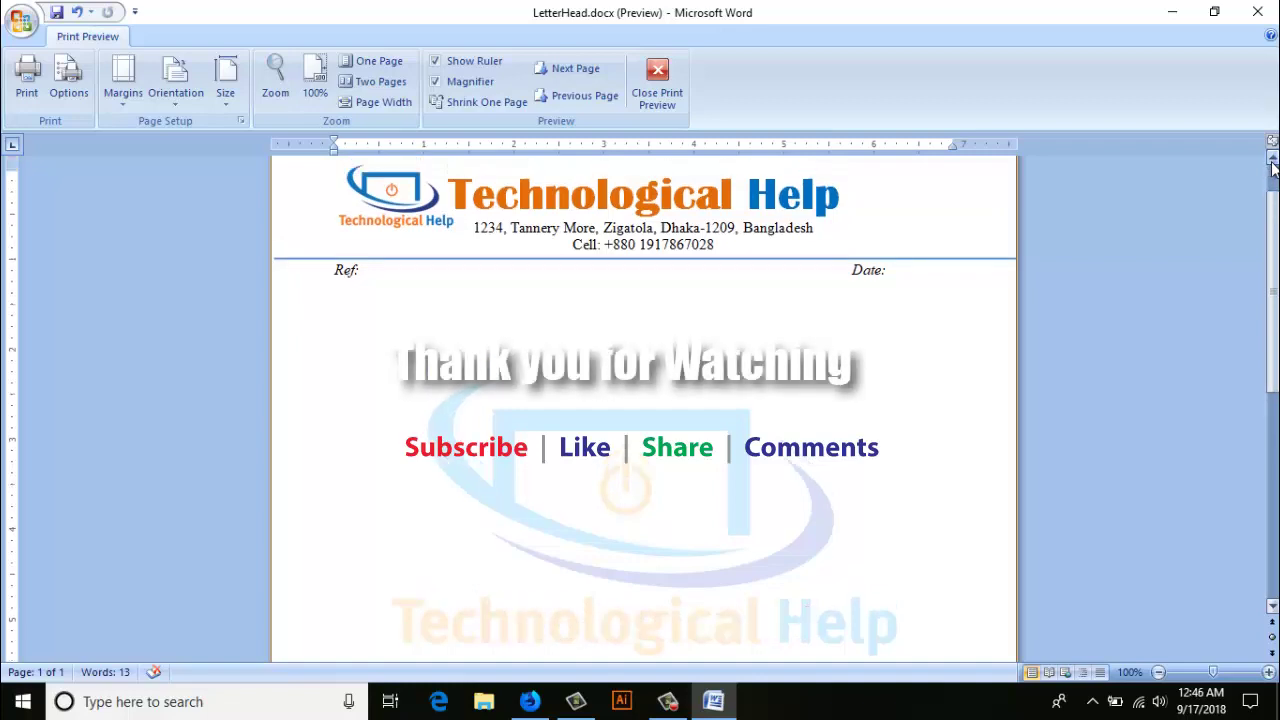